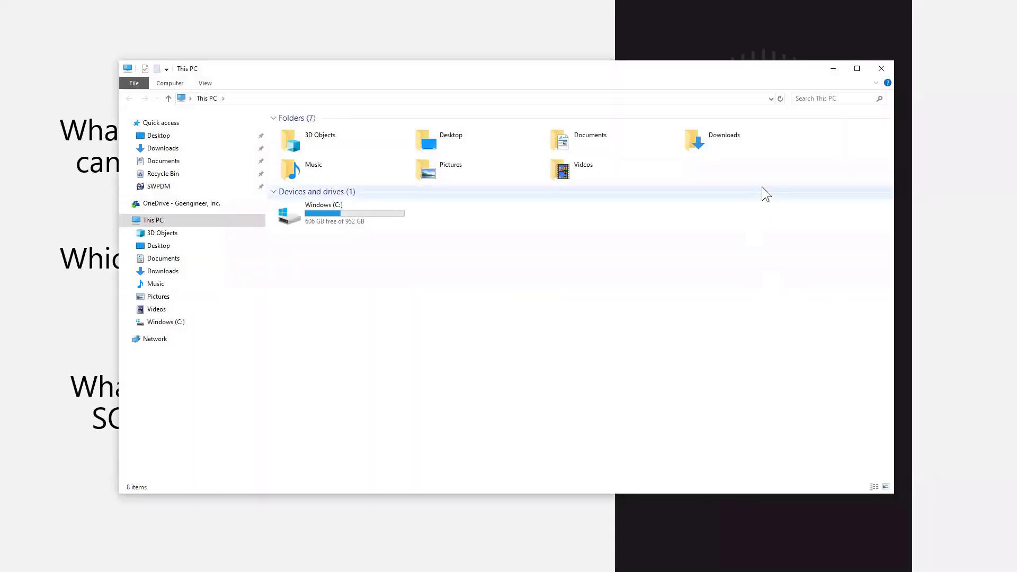
- Maximize File Explorer and open the SWPDM vault from Quick access
click(855, 70)
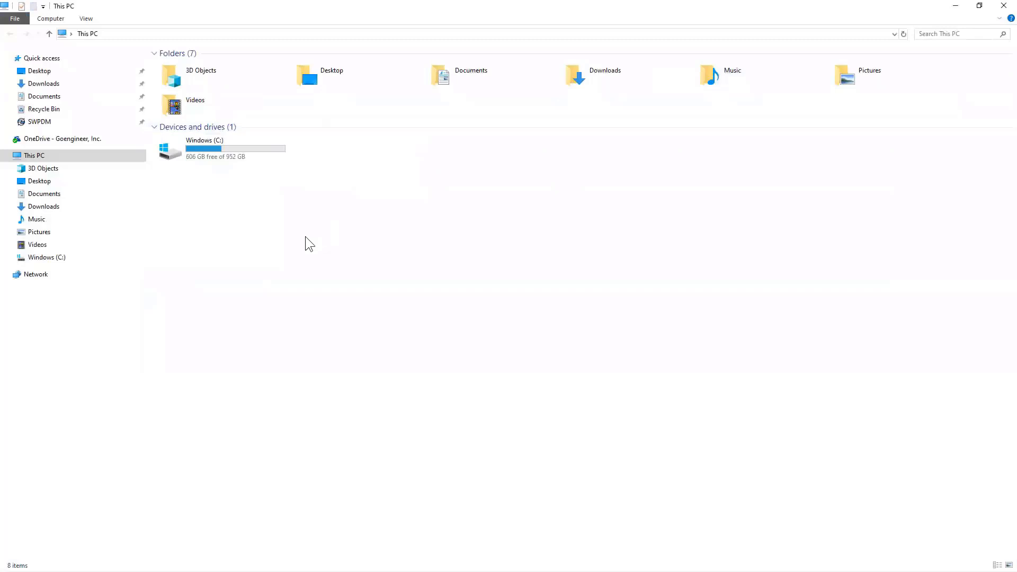
click(37, 123)
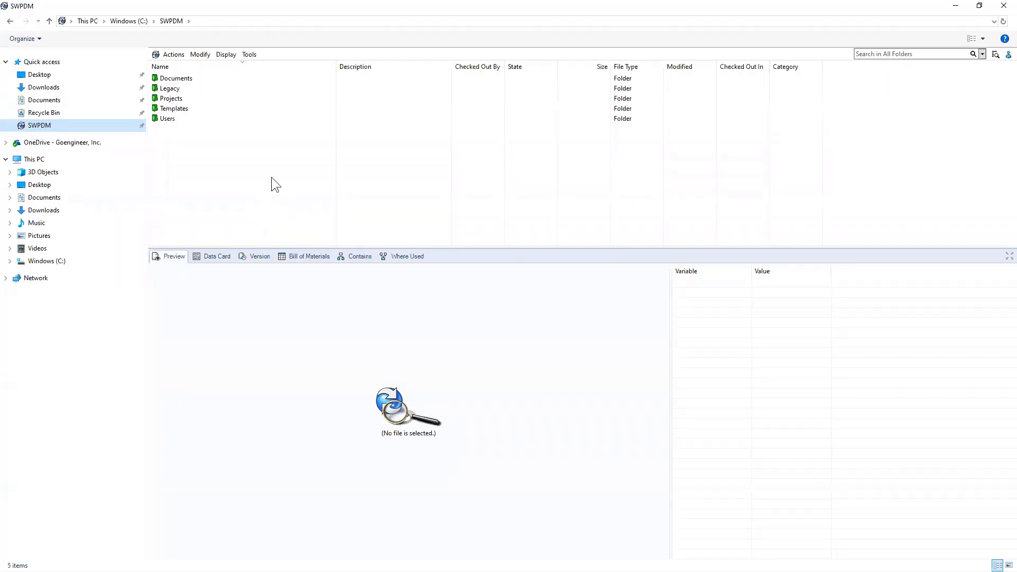
click(203, 22)
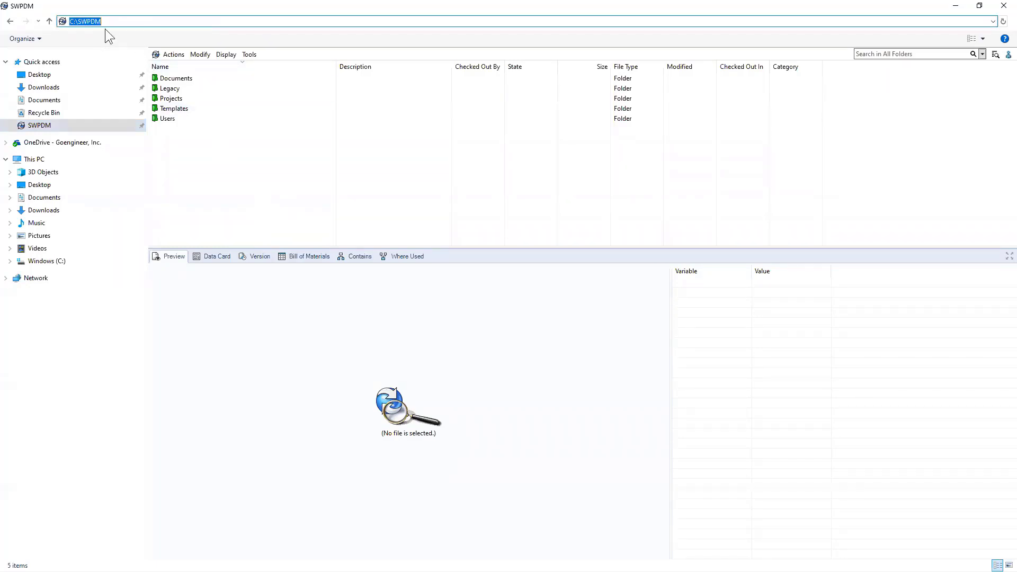
click(192, 169)
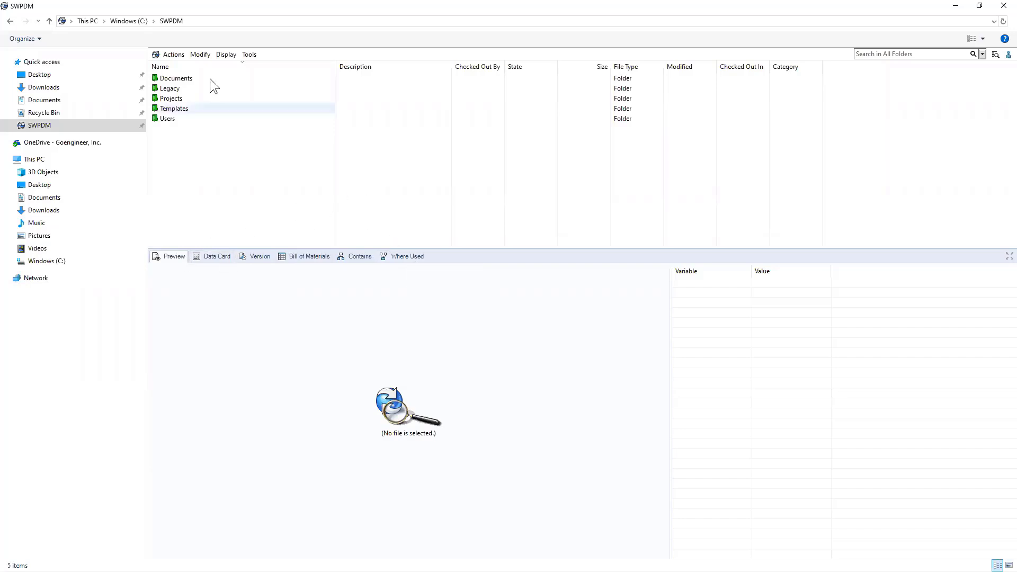
click(249, 54)
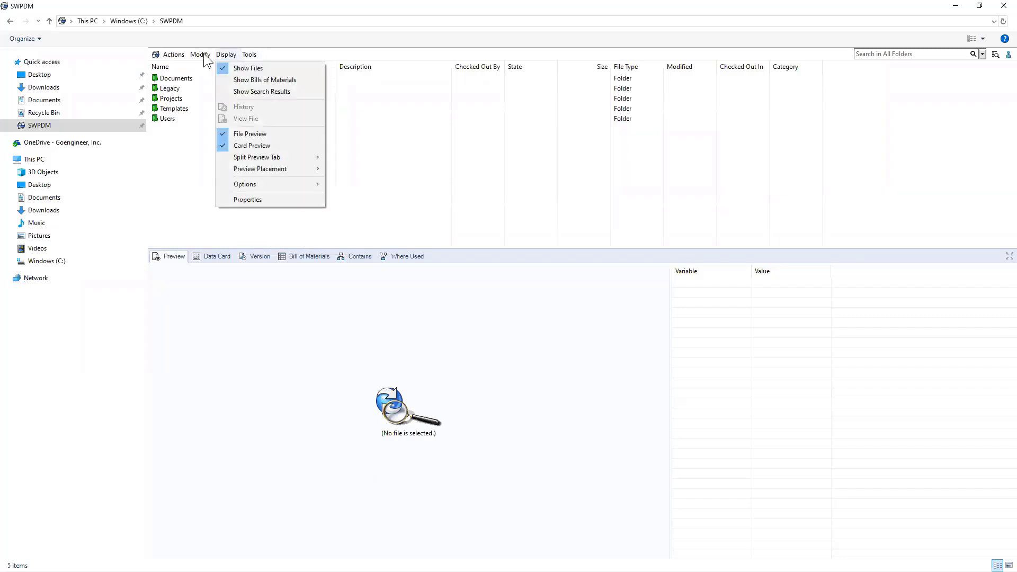
click(336, 168)
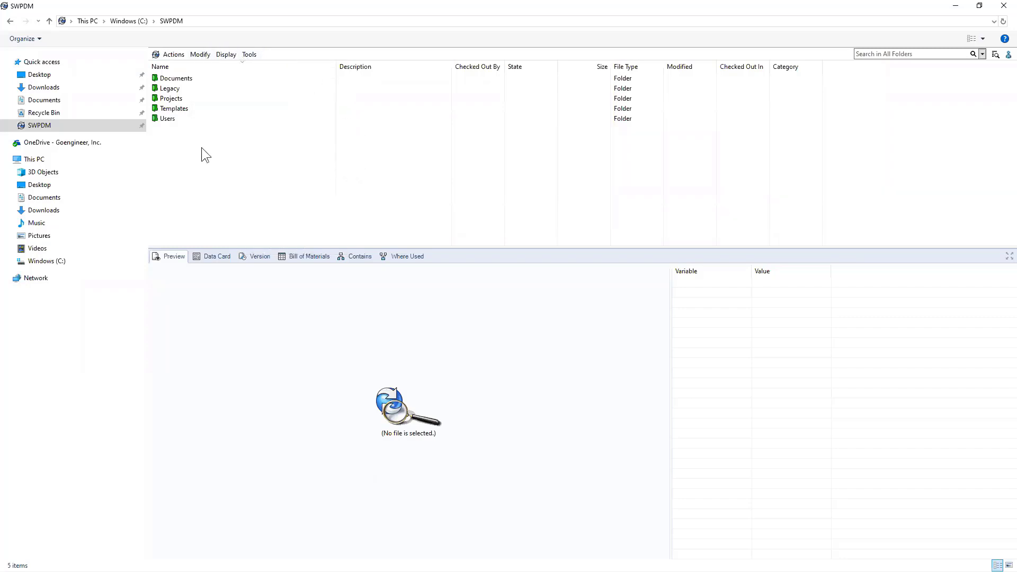
- Open the Projects > P-01240 Trakkaway > CAD Files folder
double_click(171, 98)
double_click(183, 98)
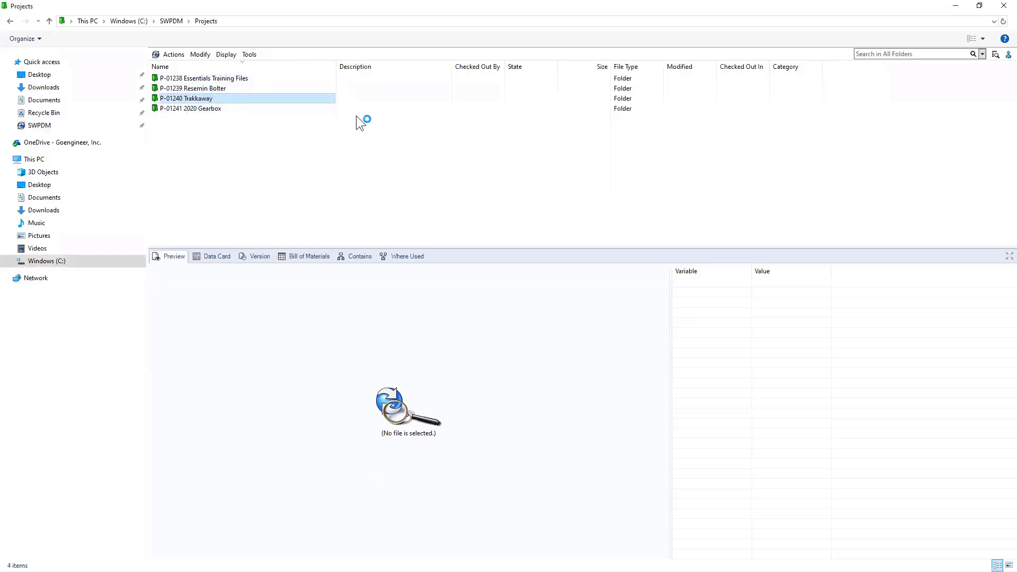
double_click(180, 78)
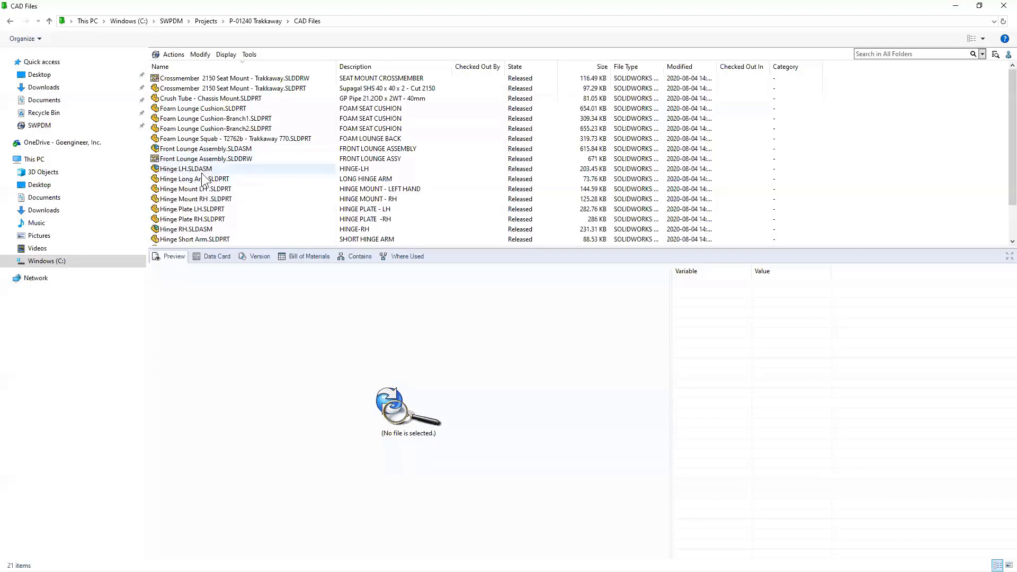
- Select the Crossmember 2150 Seat Mount part and rotate its 3-D preview
click(197, 88)
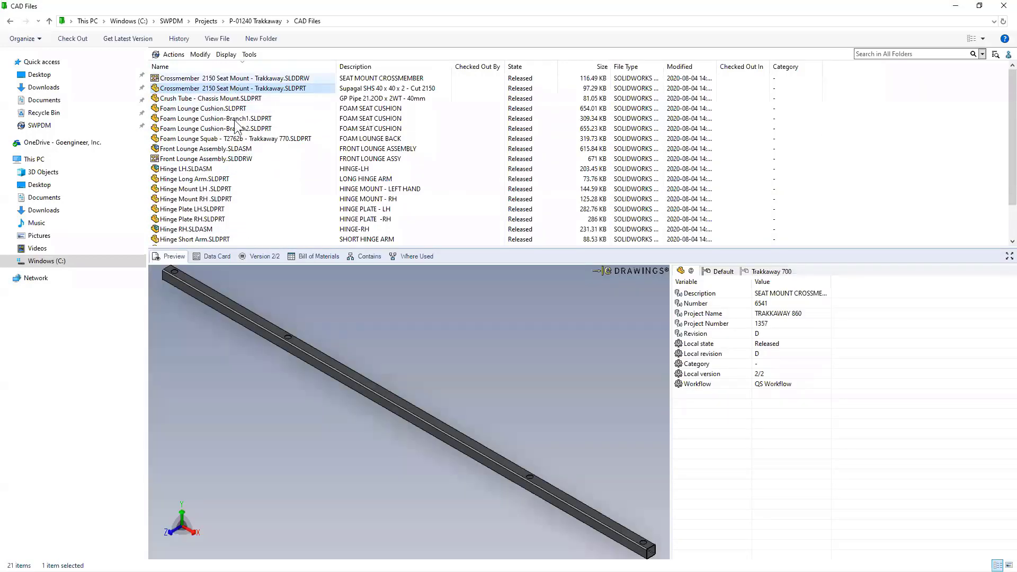
drag(418, 453, 396, 426)
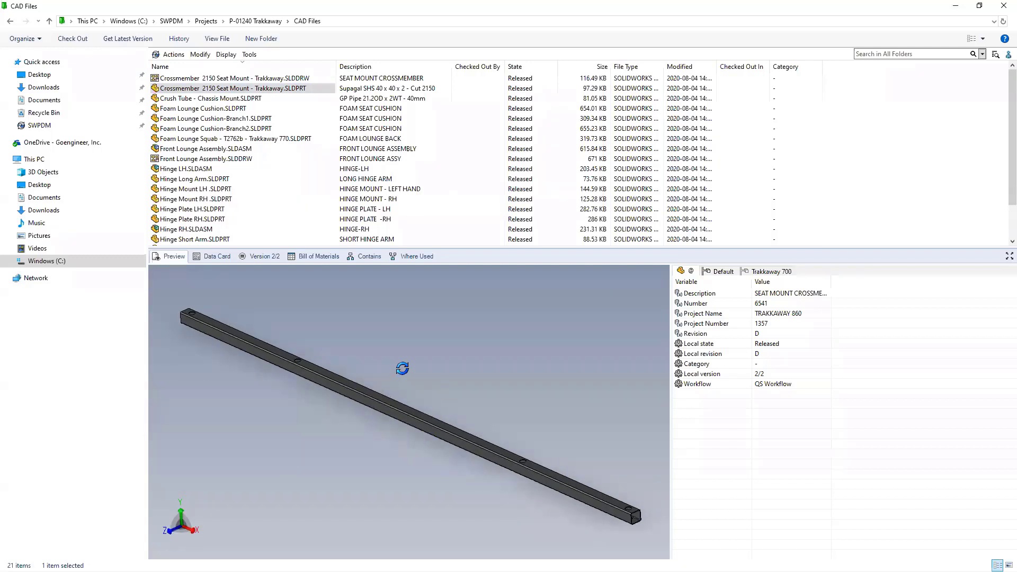
drag(366, 387, 363, 396)
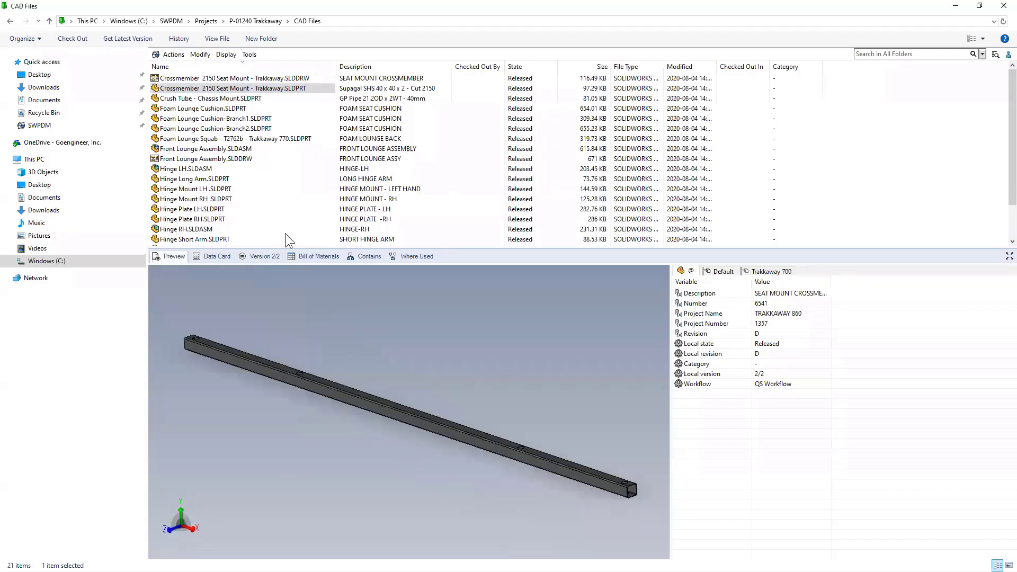
click(247, 80)
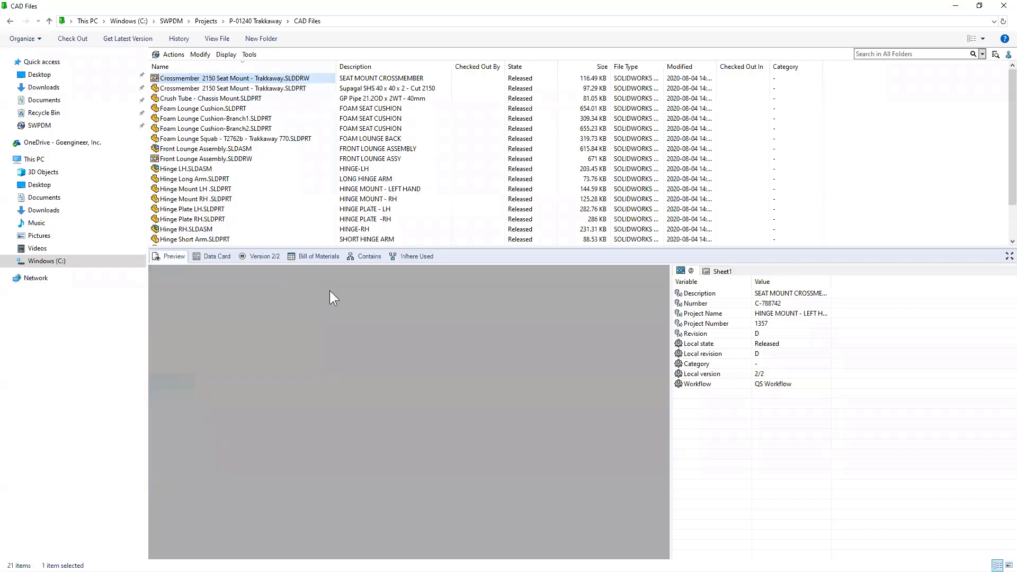
scroll(284, 395, up, 5)
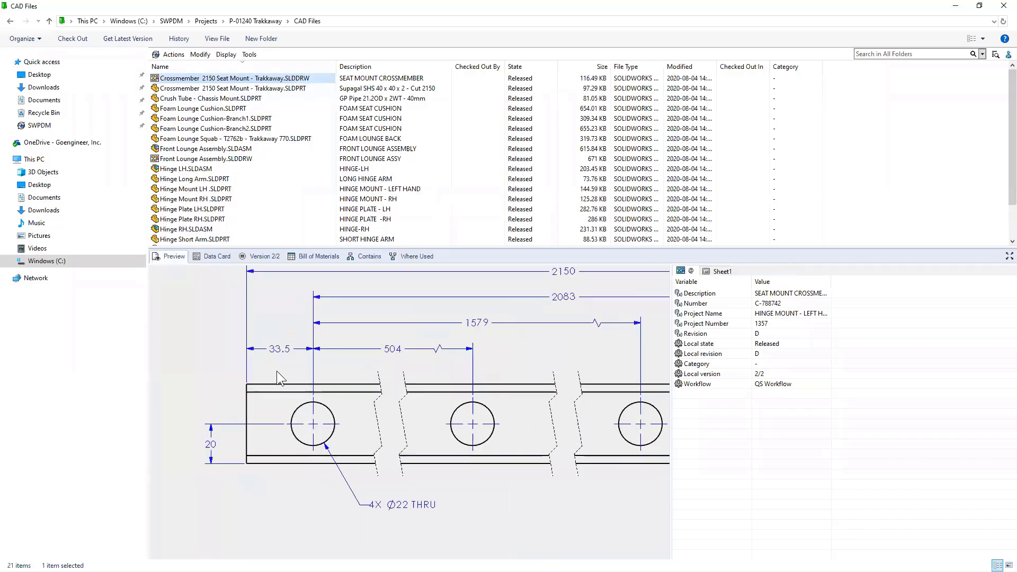
mouse_move(543, 377)
mouse_down()
mouse_move(396, 307)
mouse_move(436, 400)
mouse_move(376, 296)
mouse_up()
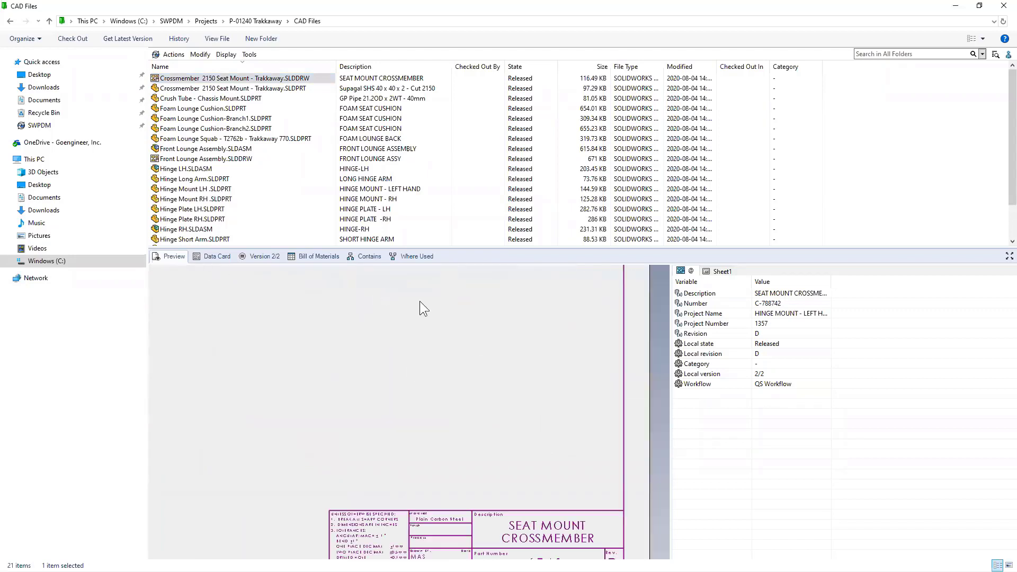
mouse_move(425, 399)
mouse_down()
mouse_move(390, 314)
mouse_move(434, 320)
mouse_move(418, 376)
mouse_move(425, 409)
mouse_up()
scroll(337, 372, down, 5)
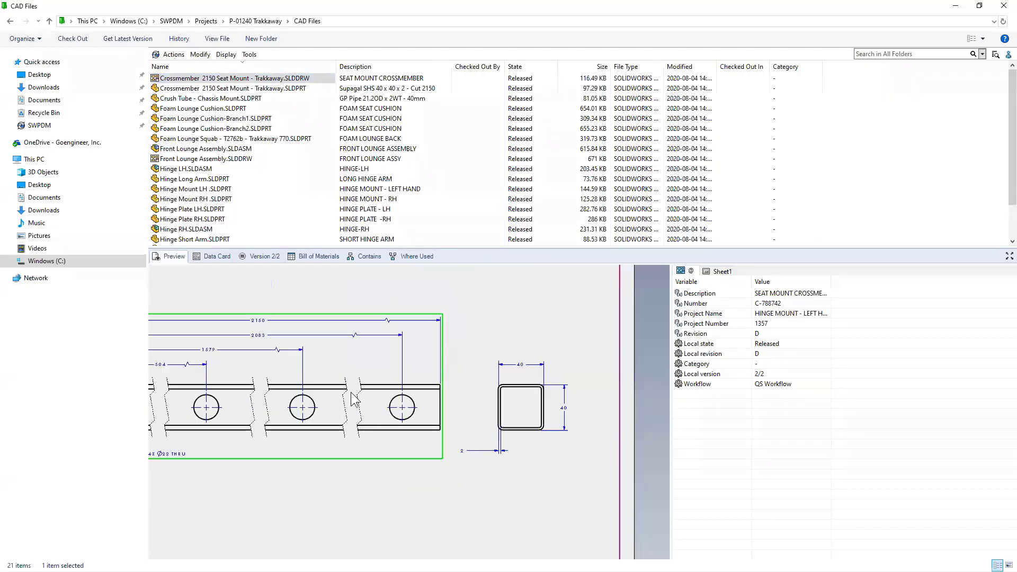
scroll(212, 394, up, 2)
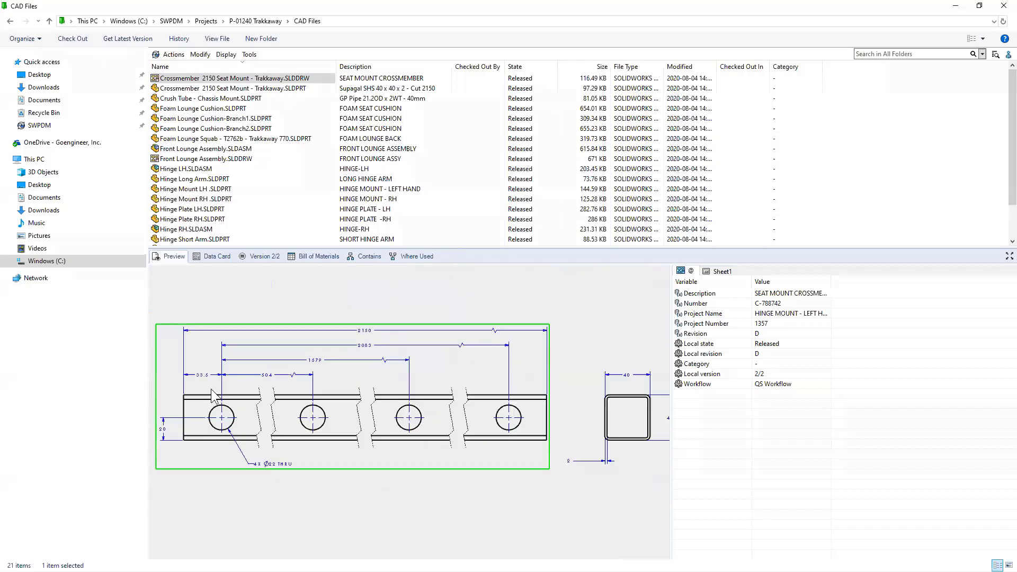
click(225, 89)
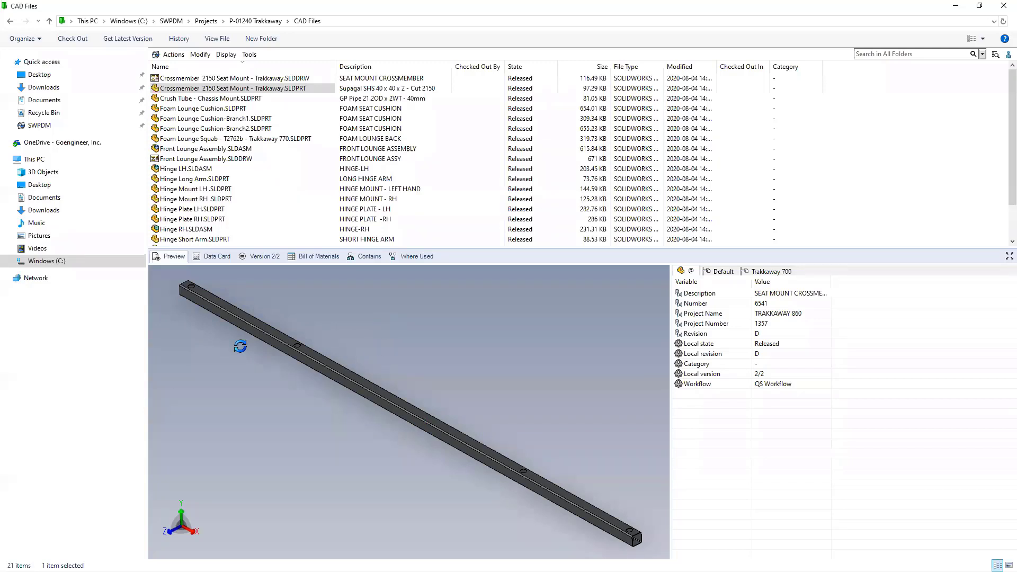
- Rotate the crossmember preview slightly and show its Data Card with revision D, state Released
mouse_move(277, 317)
mouse_down()
mouse_move(275, 289)
mouse_move(262, 307)
mouse_up()
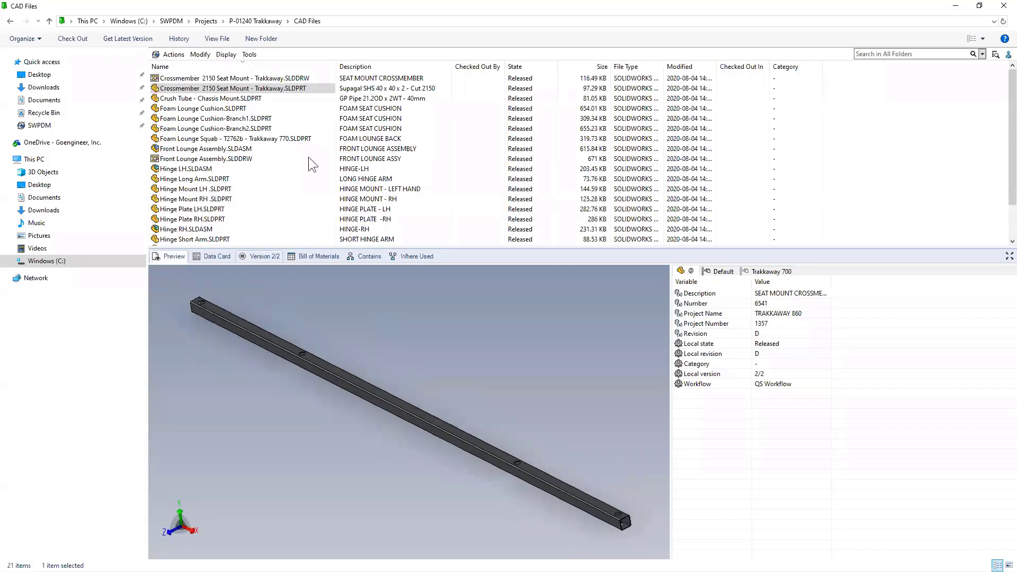
click(209, 256)
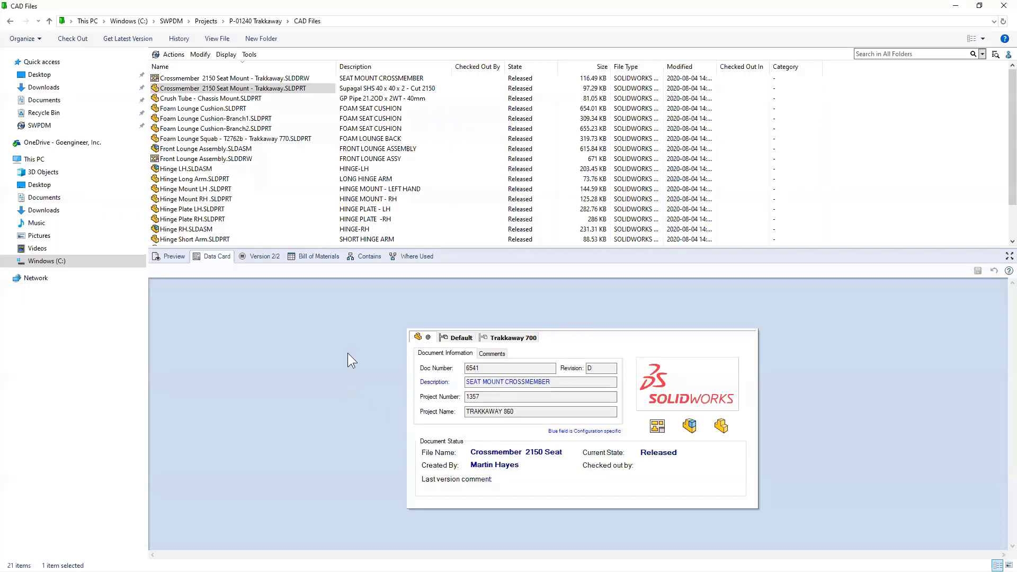
click(258, 21)
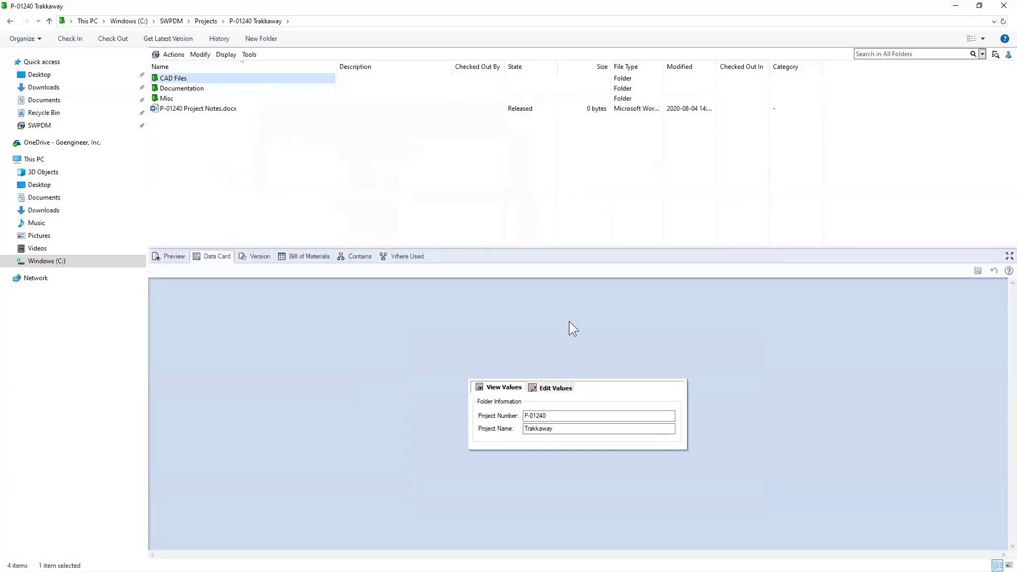
double_click(181, 78)
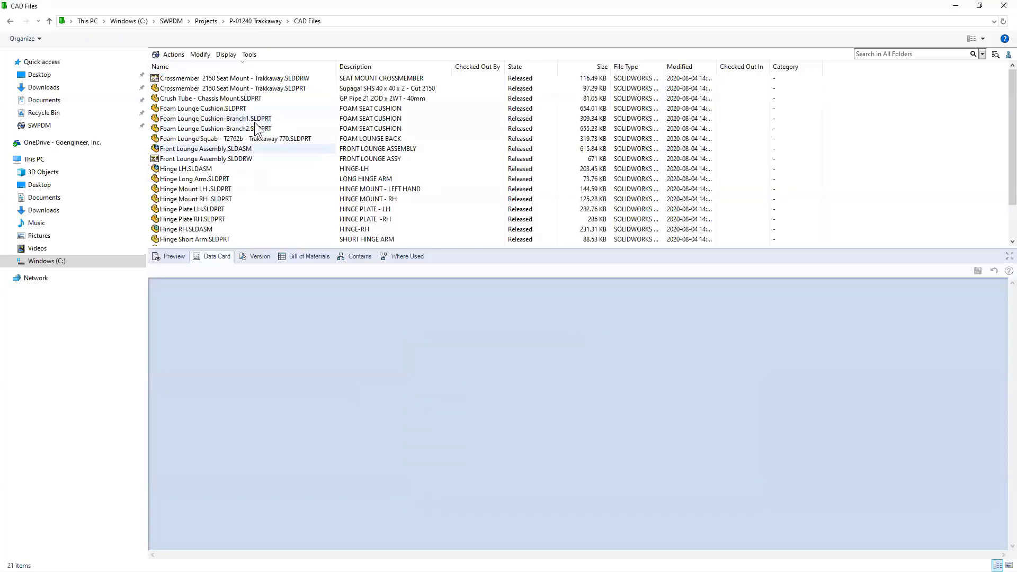
- Select the Crossmember 2150 Seat Mount part, then its drawing to show Doc Number C-788742, Released
click(199, 88)
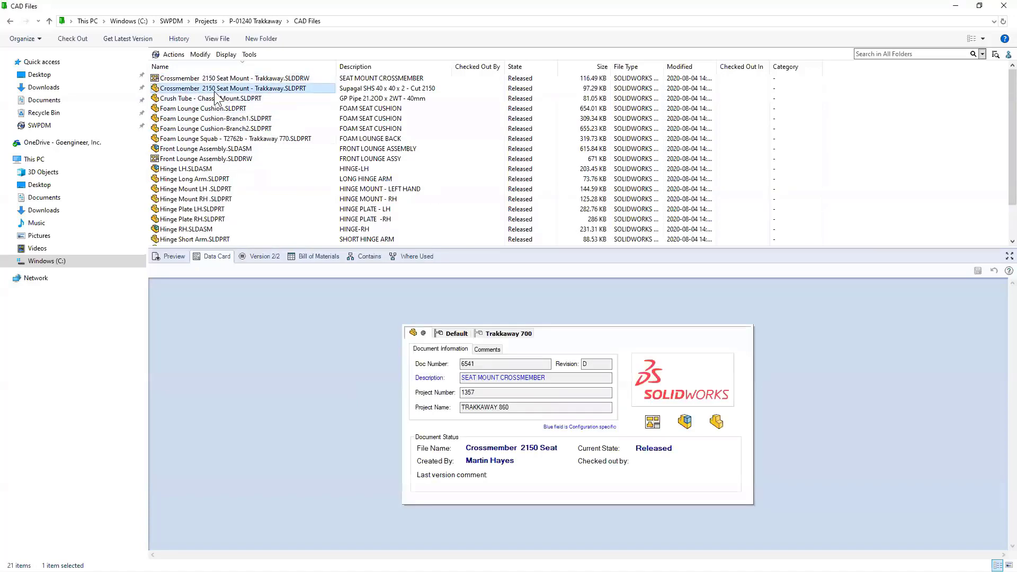
click(213, 78)
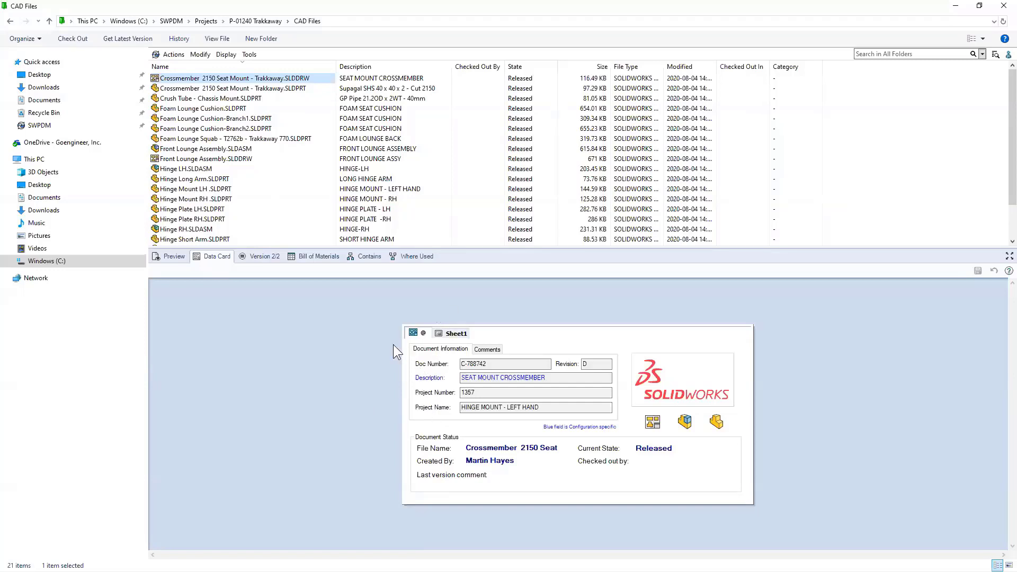
click(265, 257)
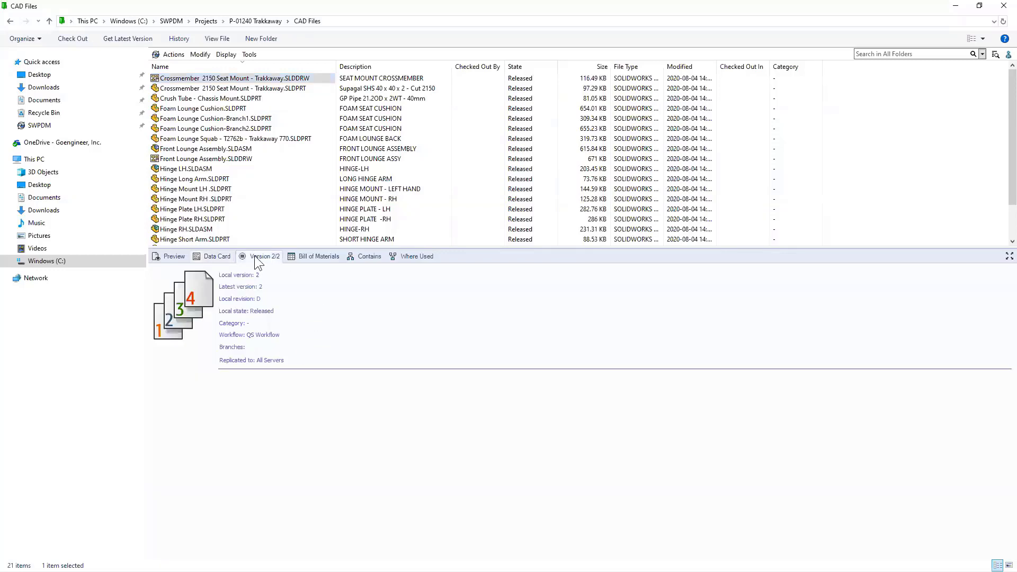
mouse_move(285, 361)
click(217, 256)
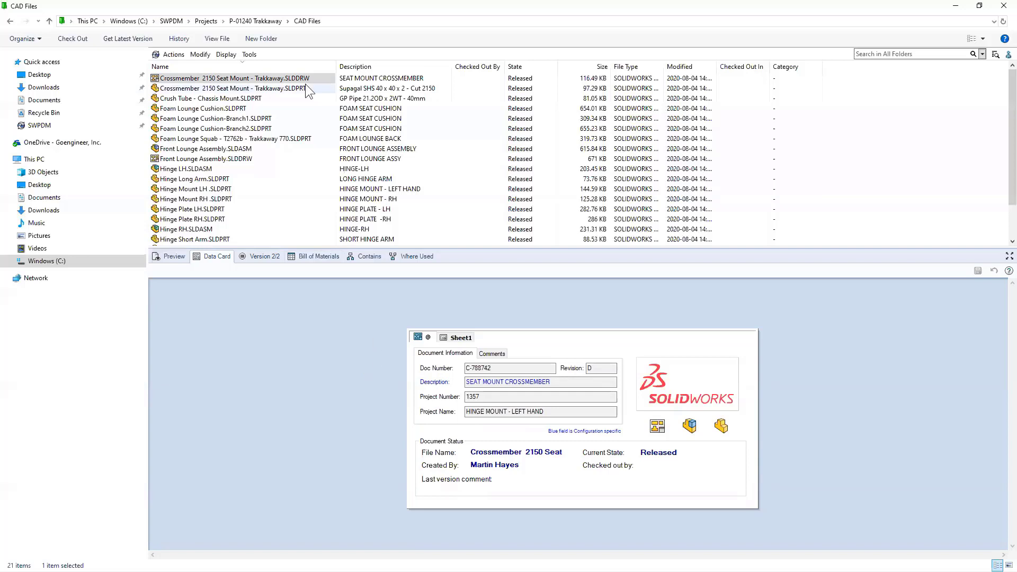
right_click(276, 77)
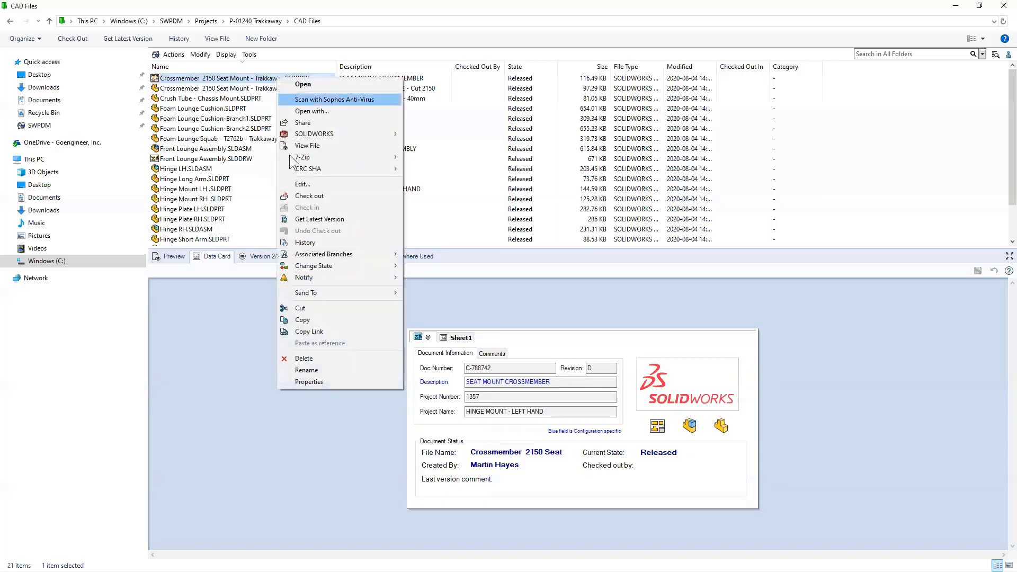
click(306, 242)
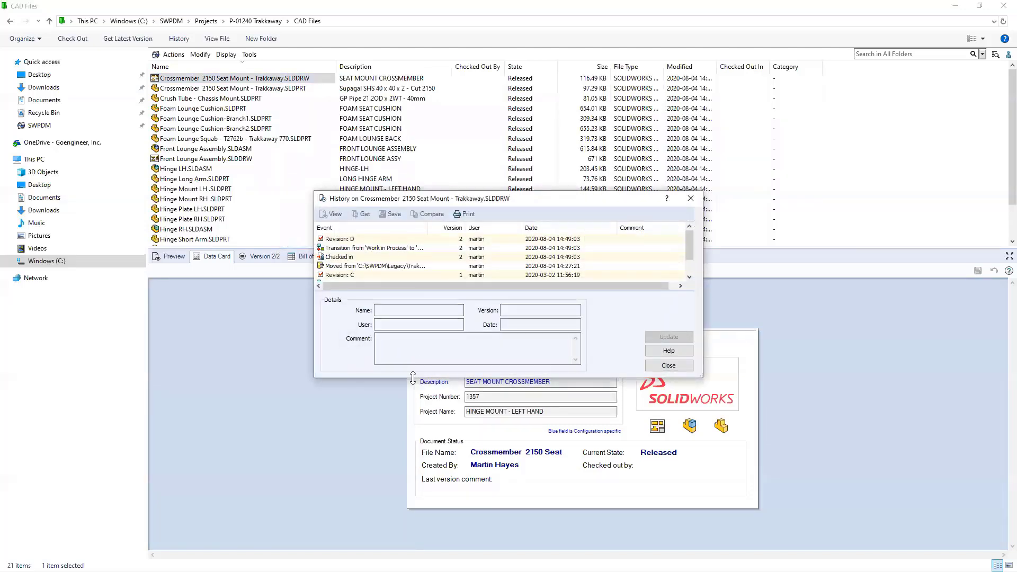
drag(413, 378, 412, 446)
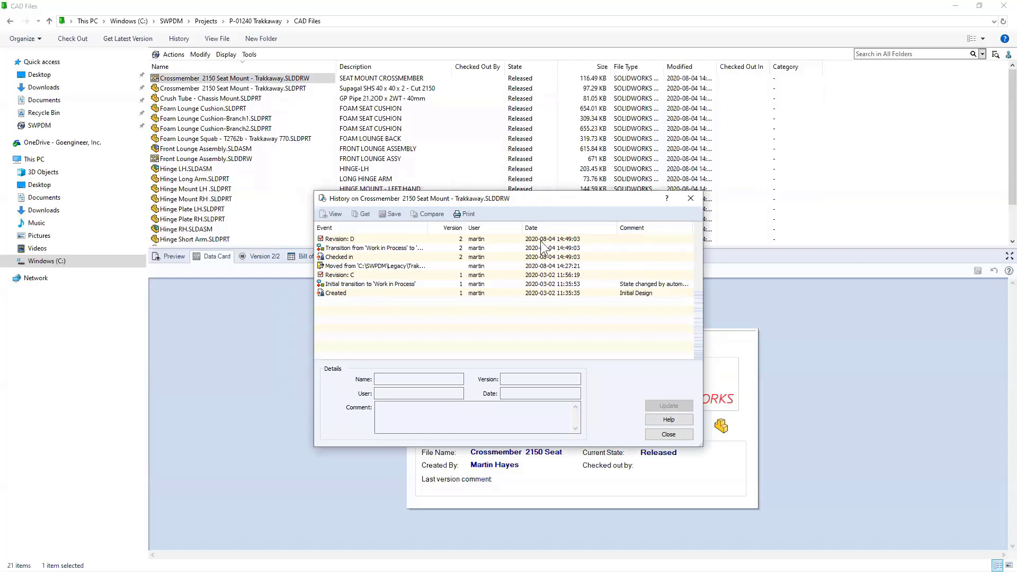
click(695, 199)
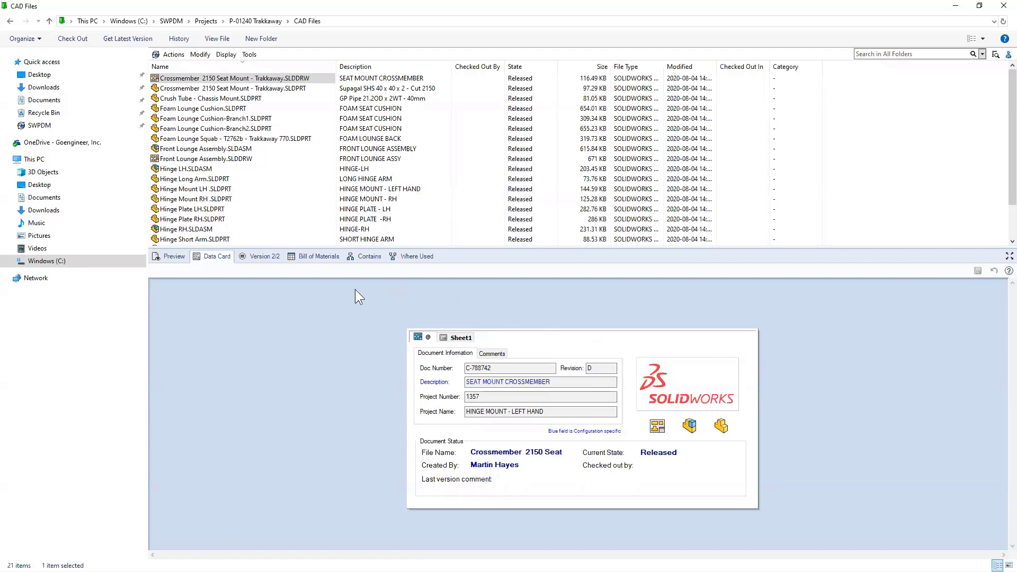
- Check the crossmember drawing's bill of materials, then preview the Front Lounge Assembly drawing sheet
click(311, 256)
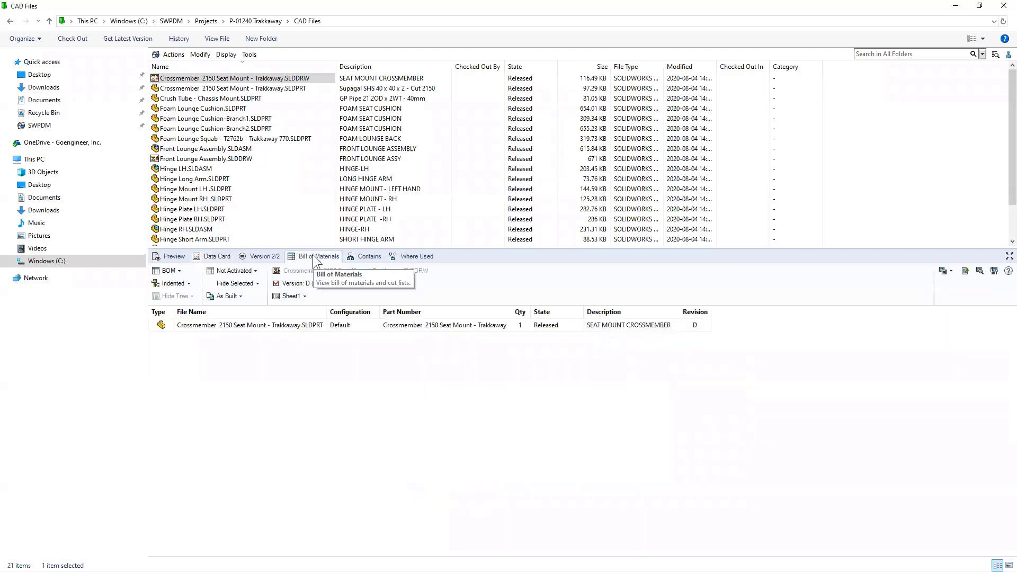
click(266, 323)
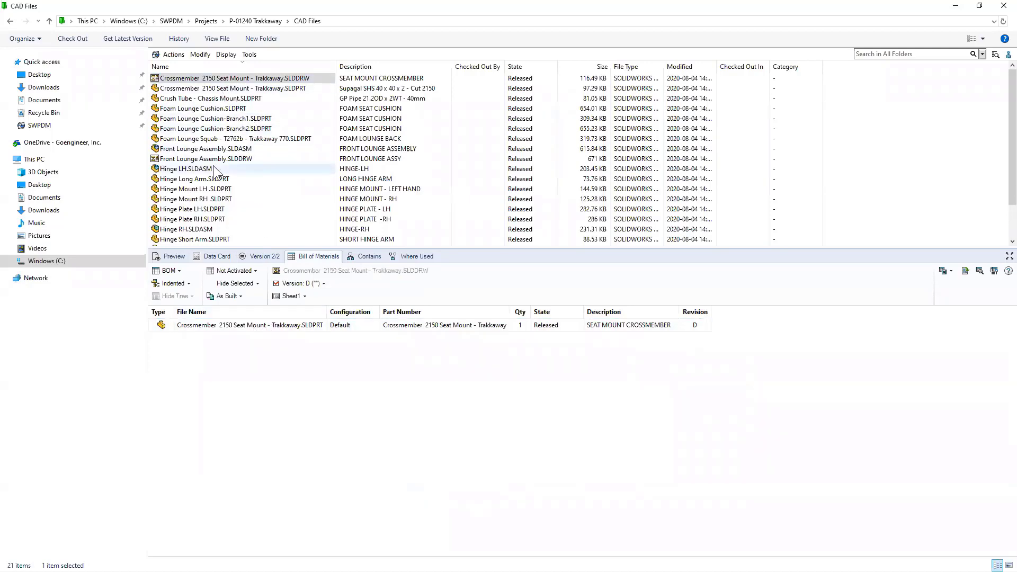
click(175, 256)
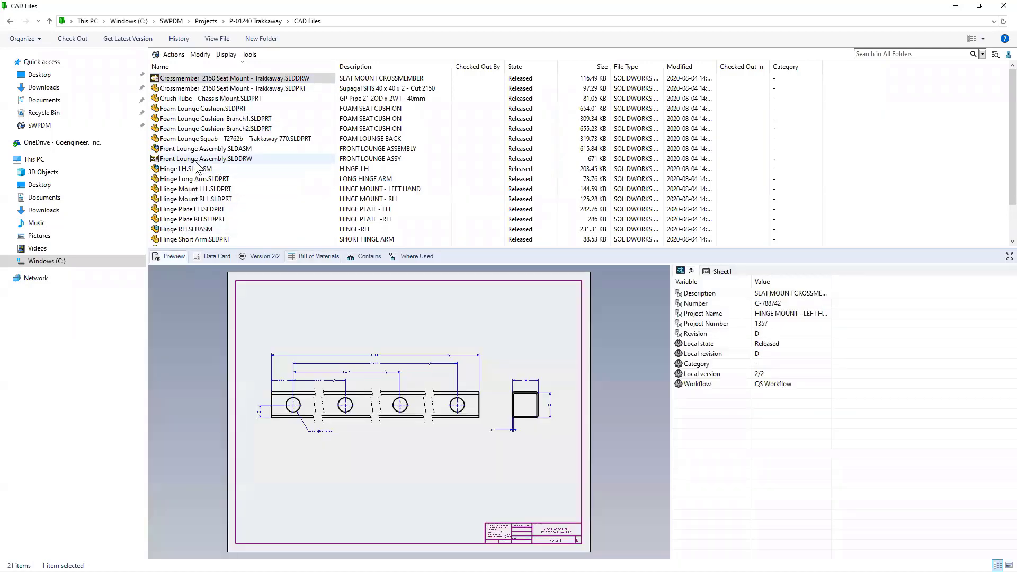
click(197, 159)
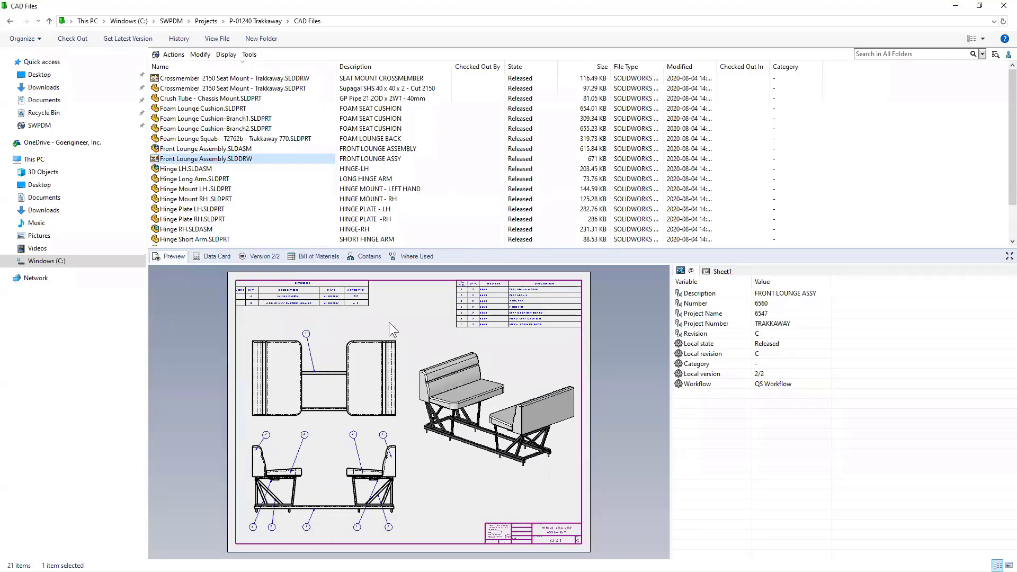
- View the Front Lounge Assembly drawing's data card, then its component list including Seat Frame T7034
click(217, 256)
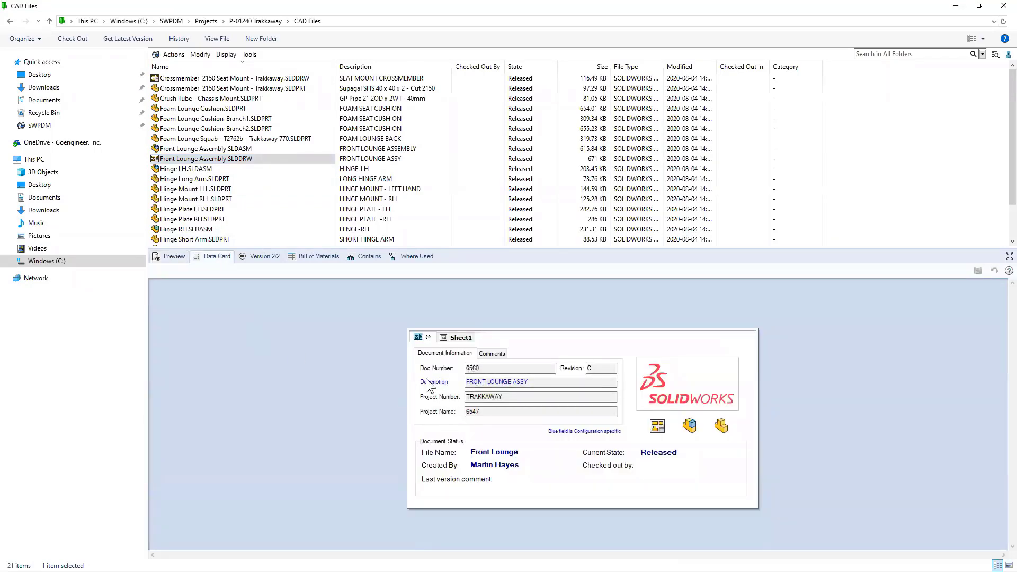
click(305, 256)
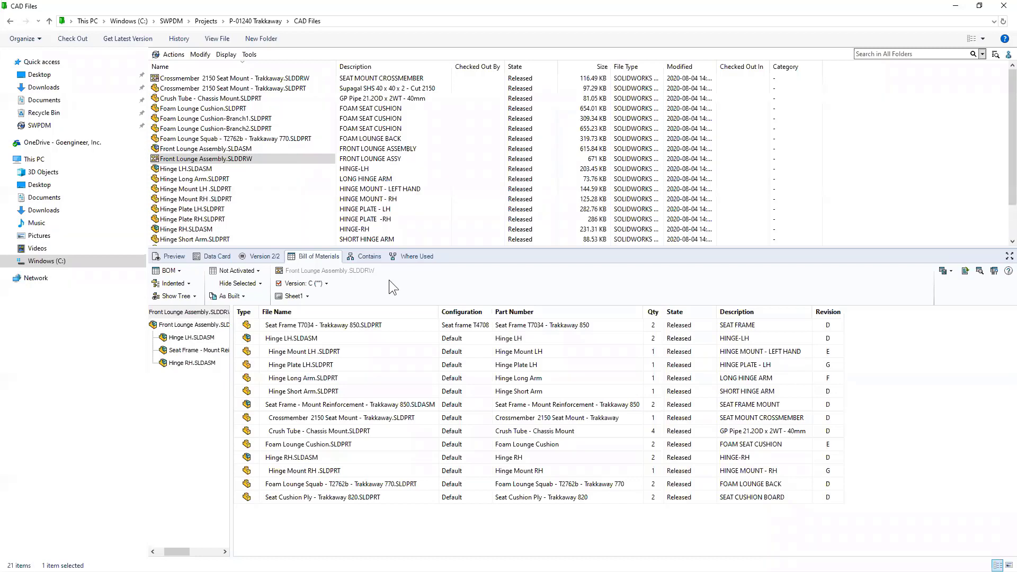
- Keep the bill of materials at version C and return to the drawing's data card
click(325, 284)
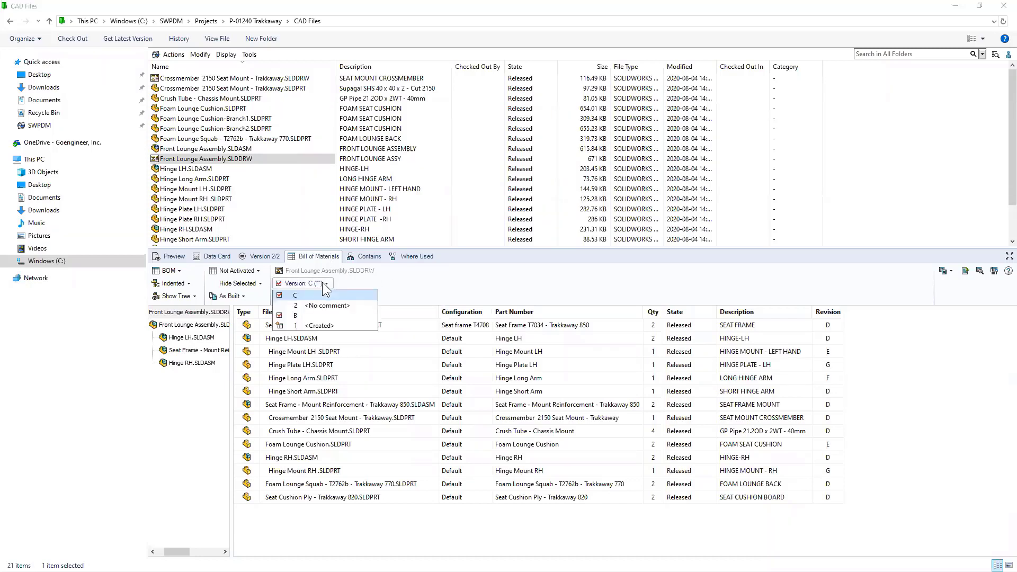
click(322, 282)
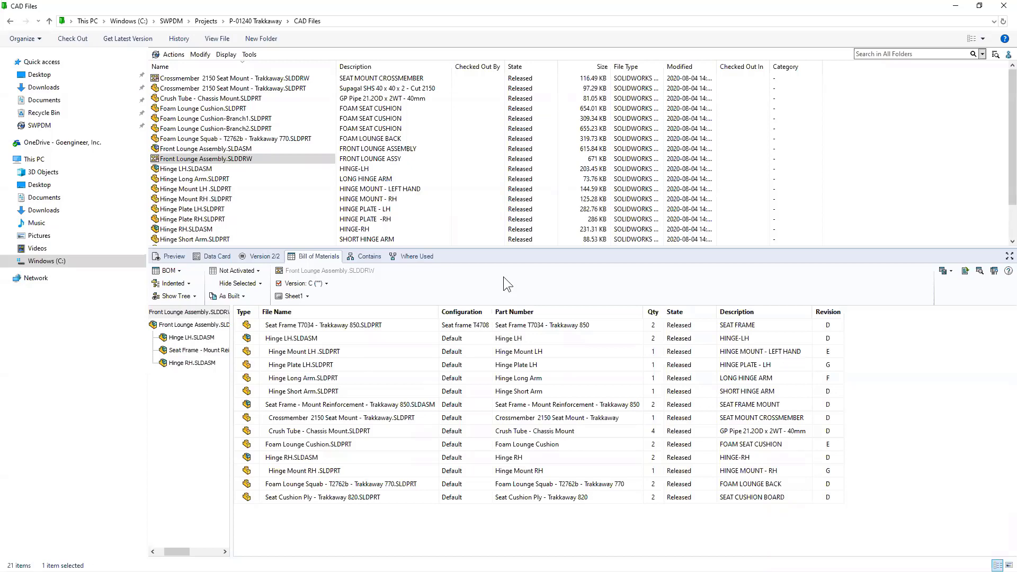
click(219, 254)
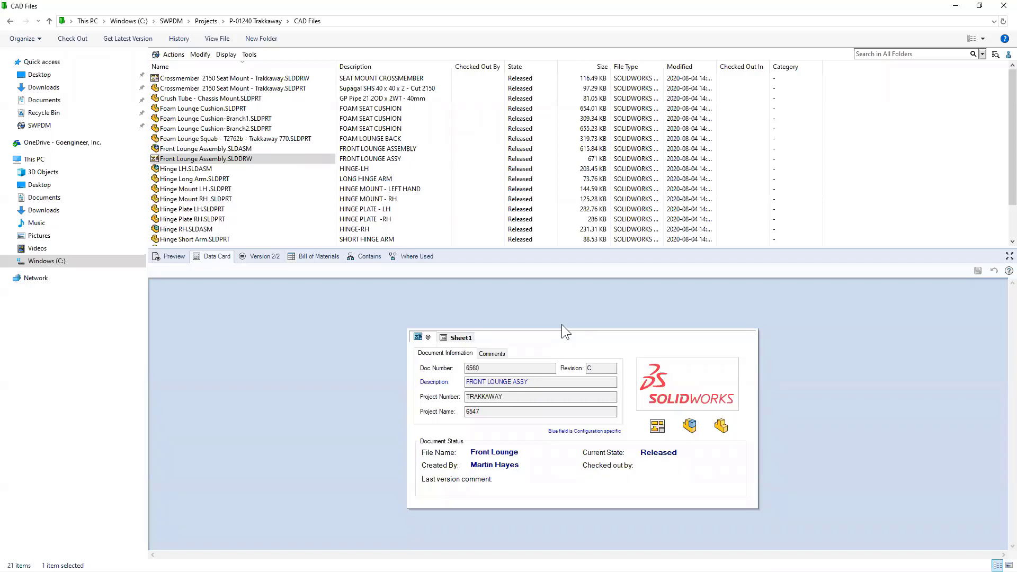
- Zoom into the Front Lounge Assembly preview's parts table, then list its bill of materials
click(169, 255)
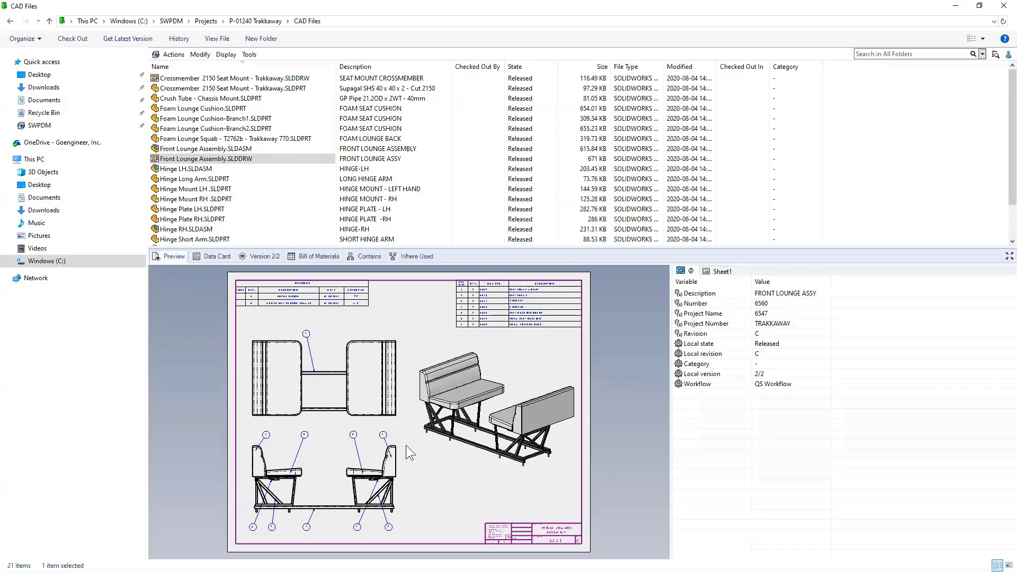
scroll(368, 435, up, 5)
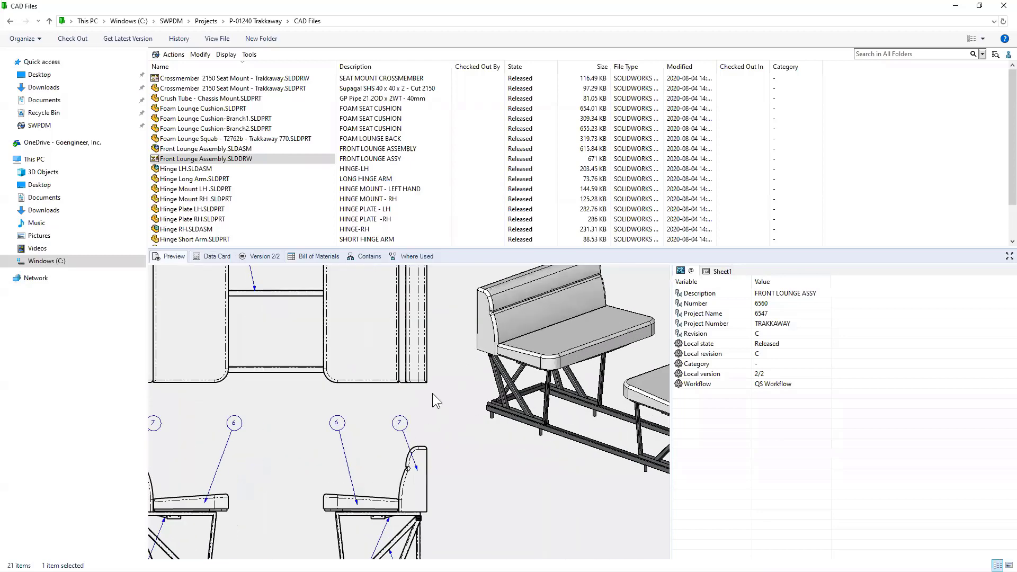
scroll(423, 366, down, 3)
scroll(368, 399, up, 2)
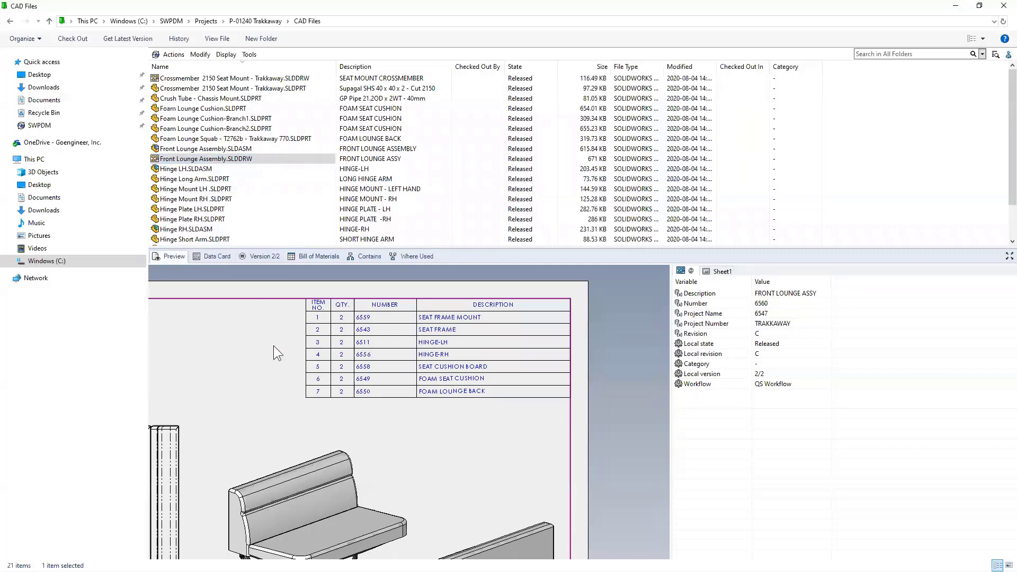
click(302, 258)
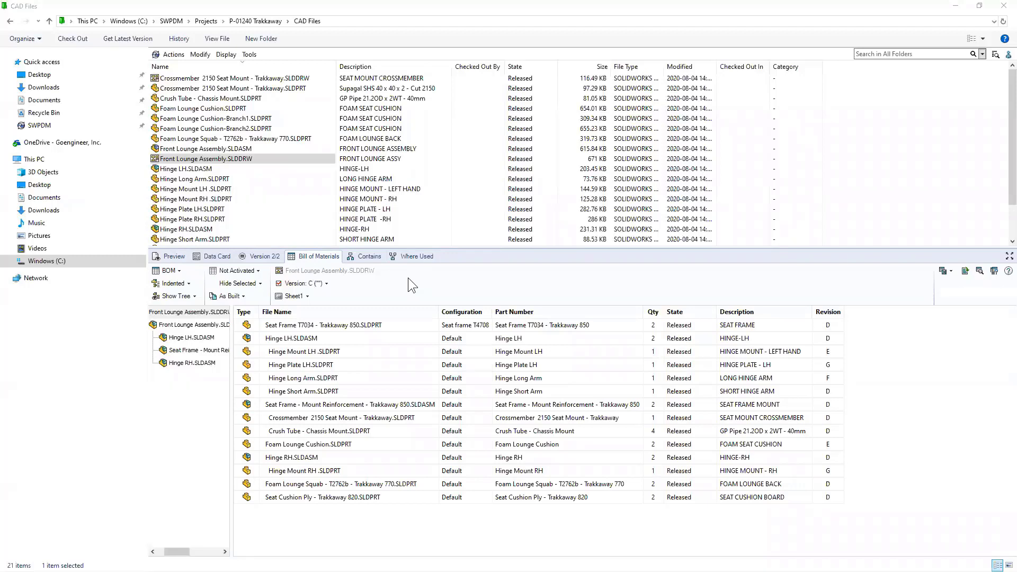
- Review the files the Front Lounge Assembly drawing contains, such as Foam Lounge Cushion 3/3
click(369, 258)
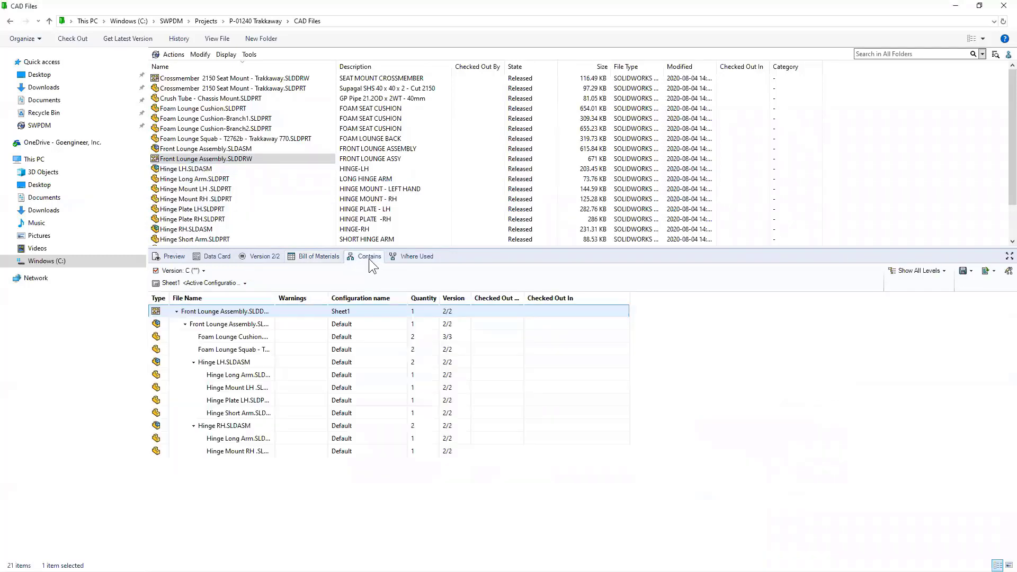
click(240, 321)
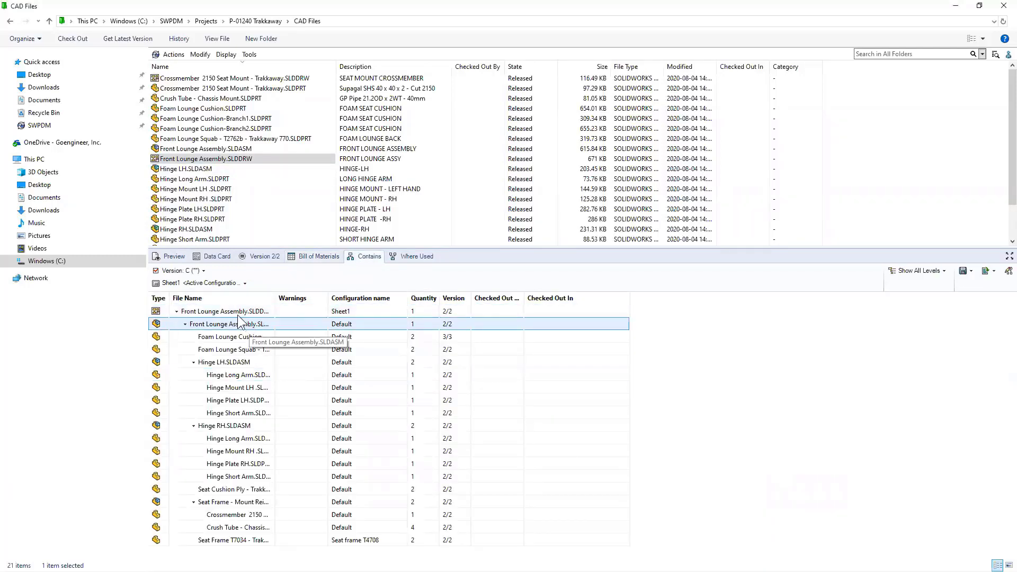
click(220, 525)
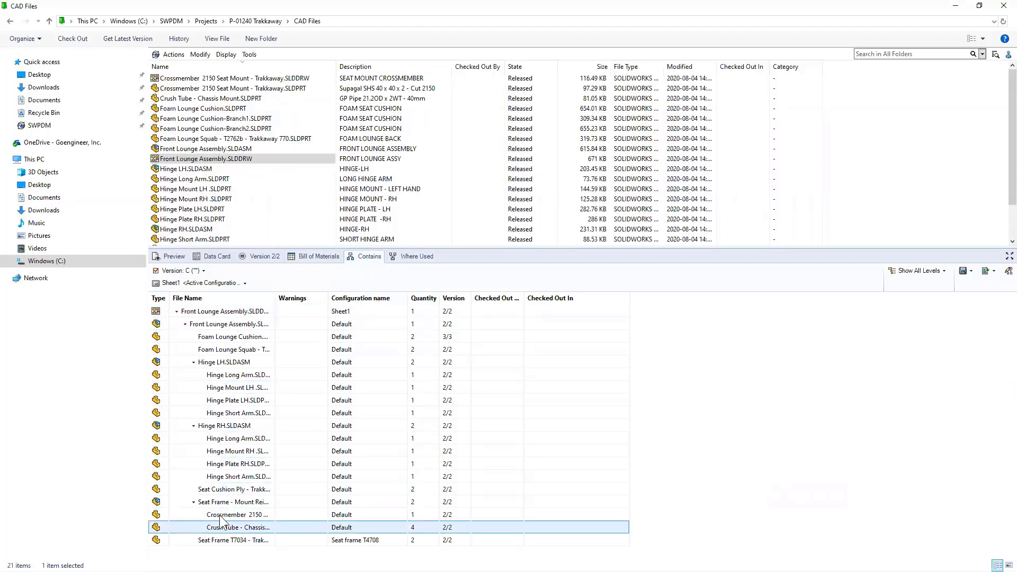
- Copy P-01240 Project Notes.docx from the Trakkaway project folder and open CAD Files
click(254, 21)
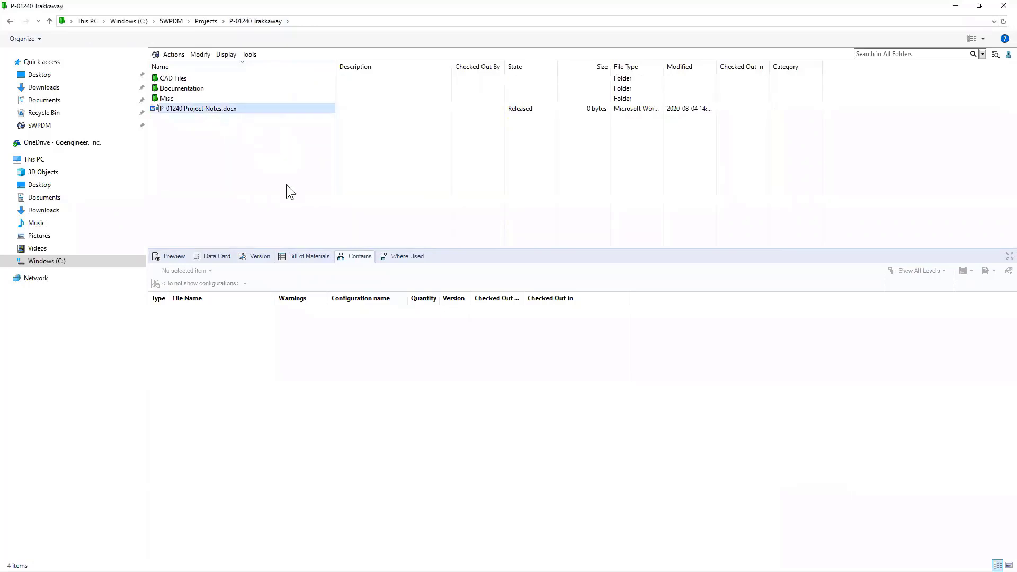
right_click(192, 109)
click(222, 364)
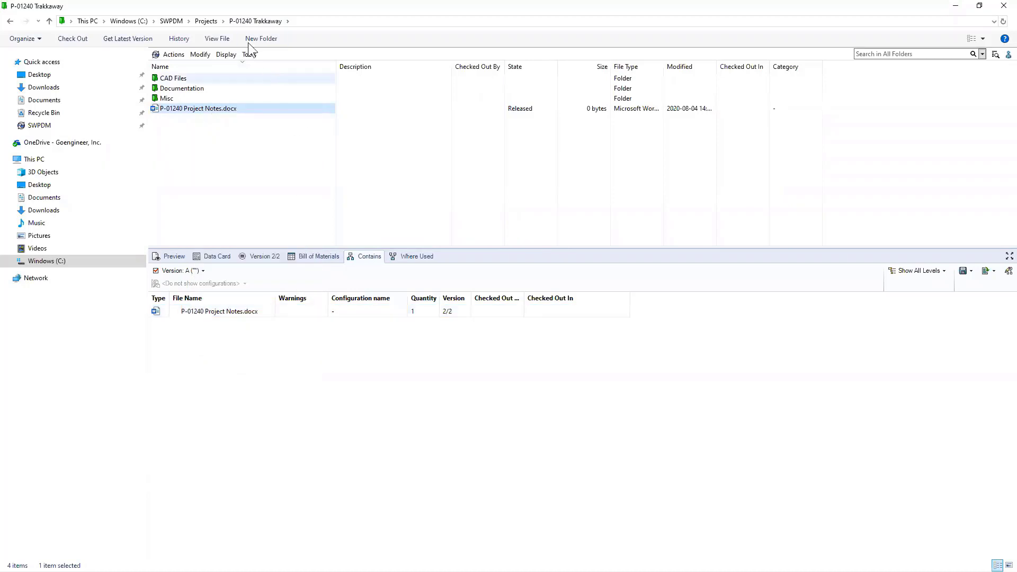
double_click(188, 80)
- Check out the Front Lounge Assembly drawing
click(220, 157)
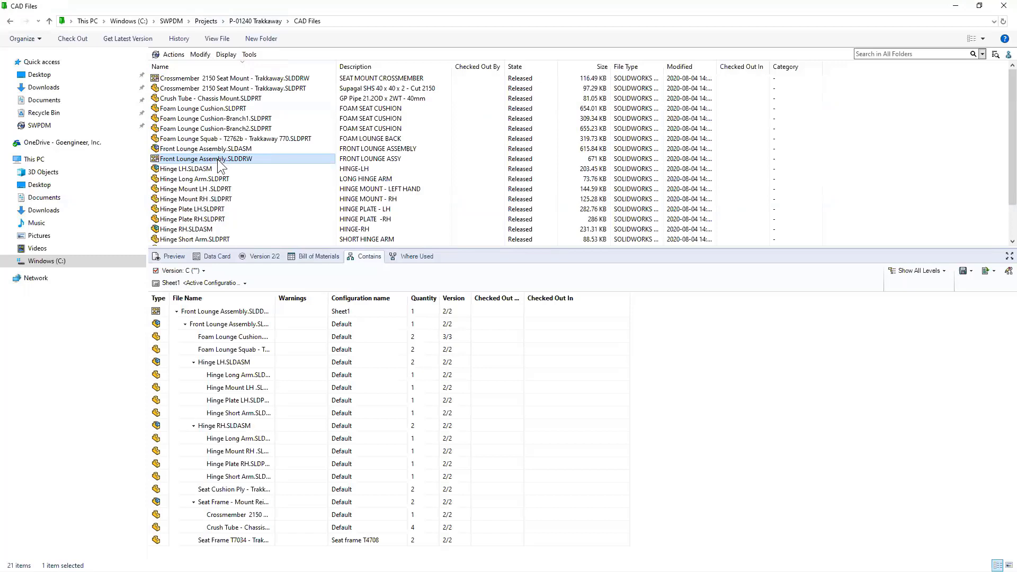
right_click(217, 159)
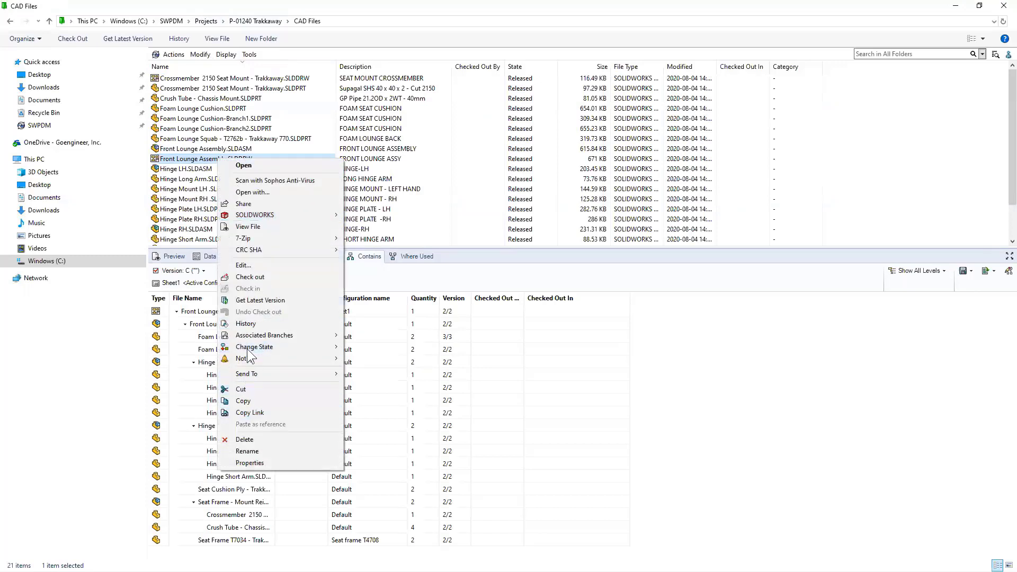
click(249, 276)
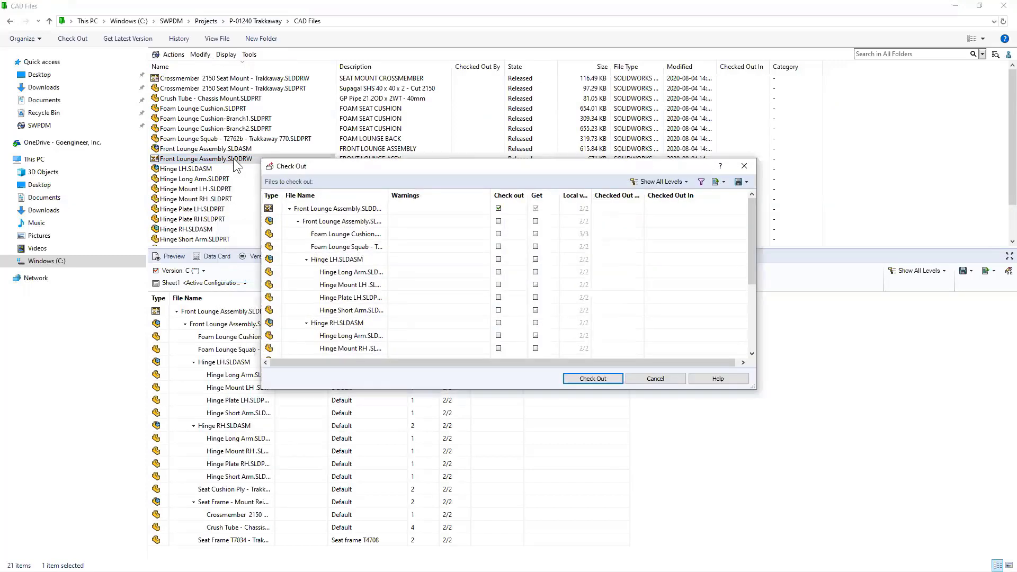
click(578, 377)
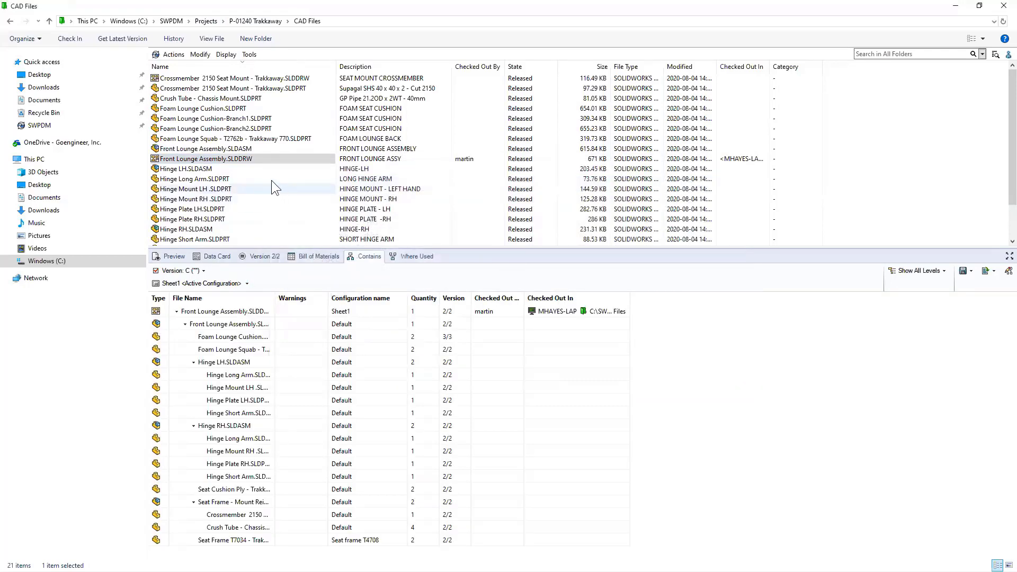
- Paste P-01240 Project Notes.docx as a reference with Show in Bill of Materials unticked
right_click(261, 156)
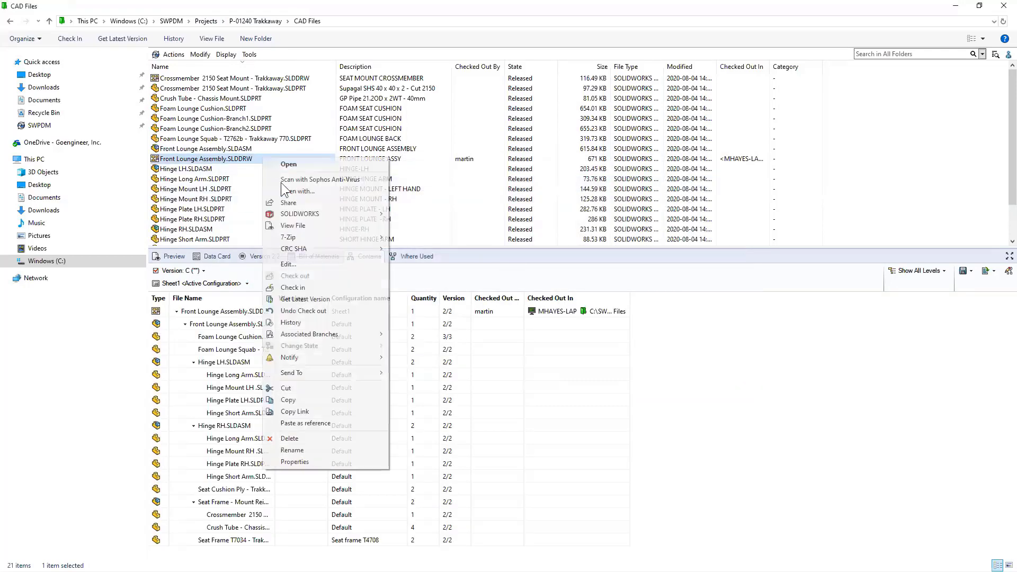
click(309, 421)
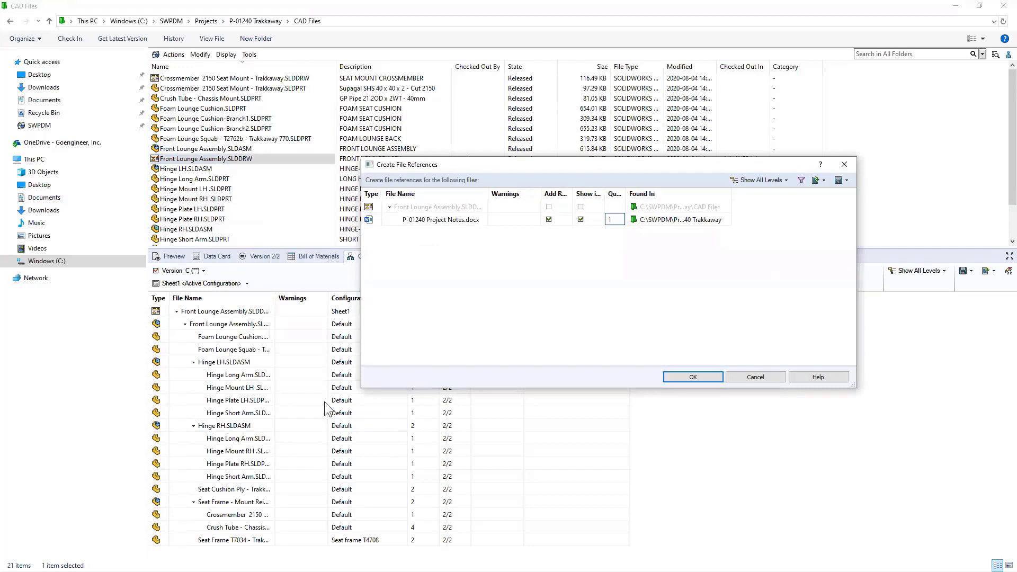
double_click(573, 194)
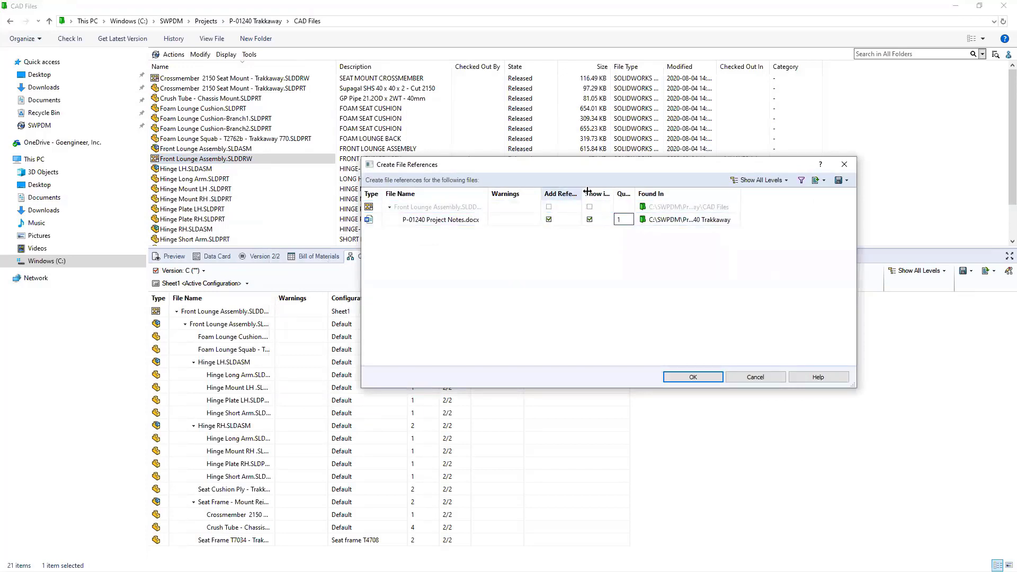
drag(658, 194, 683, 193)
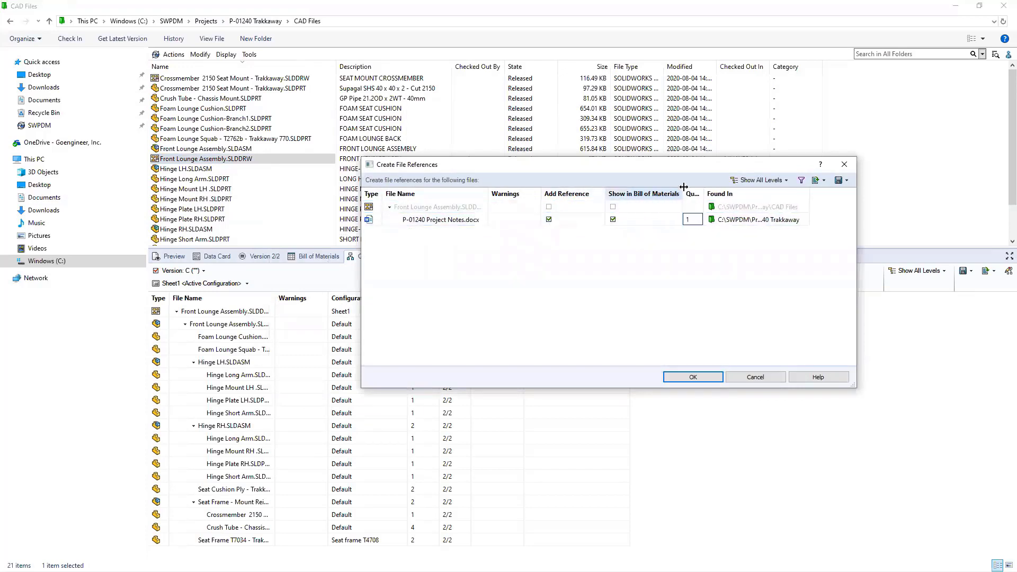
click(613, 219)
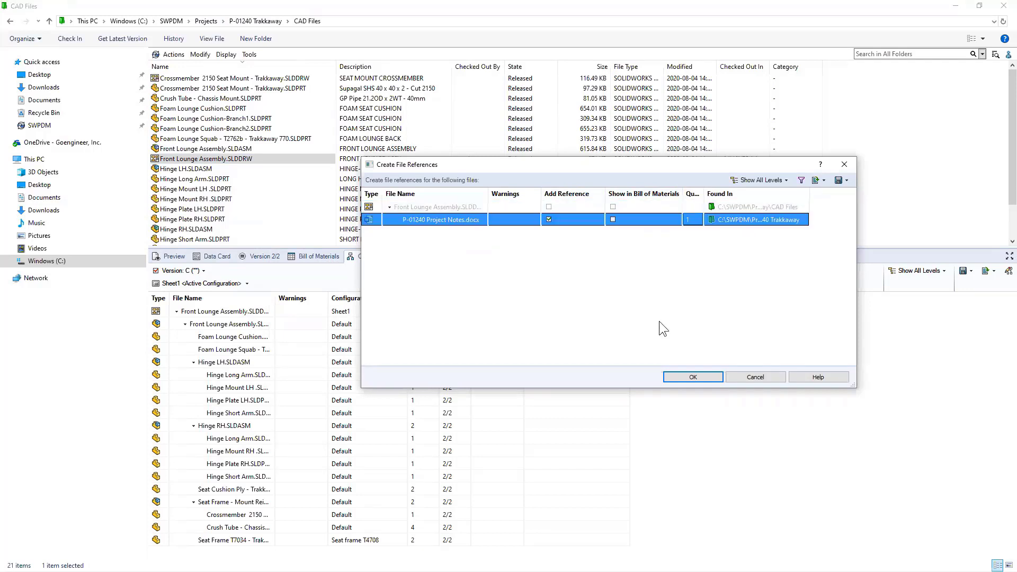
click(686, 377)
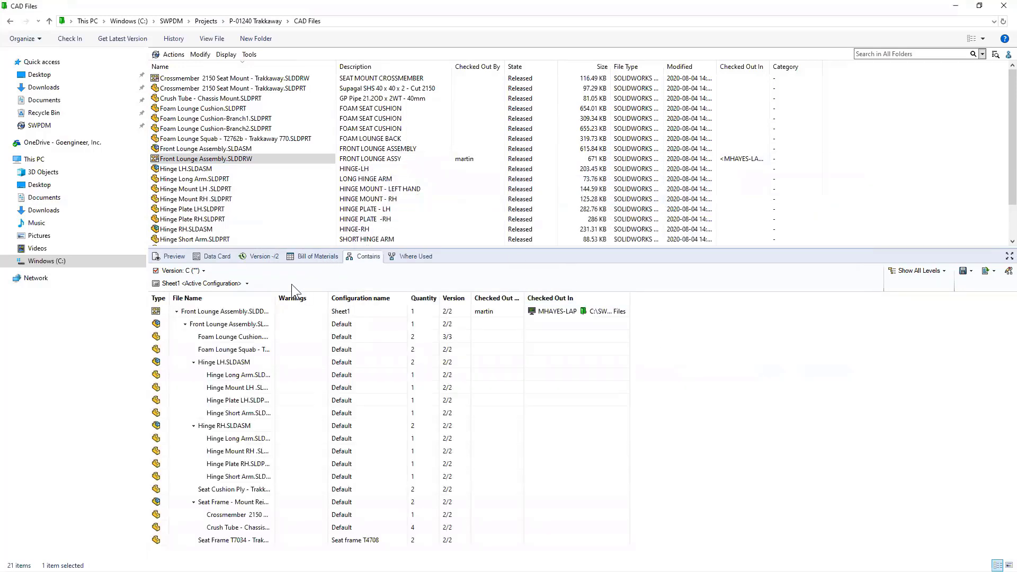
- Check the drawing in and confirm version 3 lists Project Notes.docx among its contents
click(79, 39)
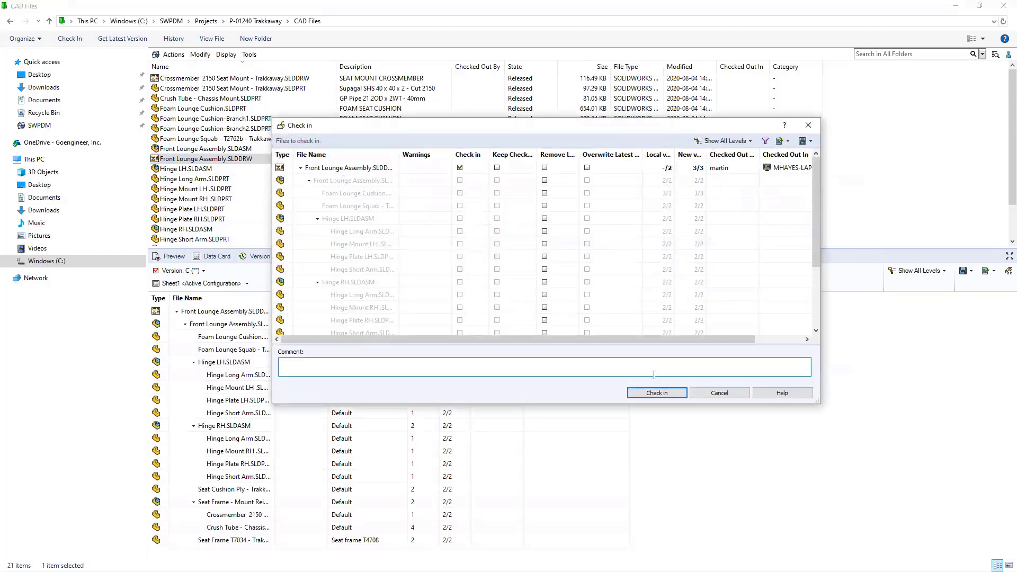
click(657, 393)
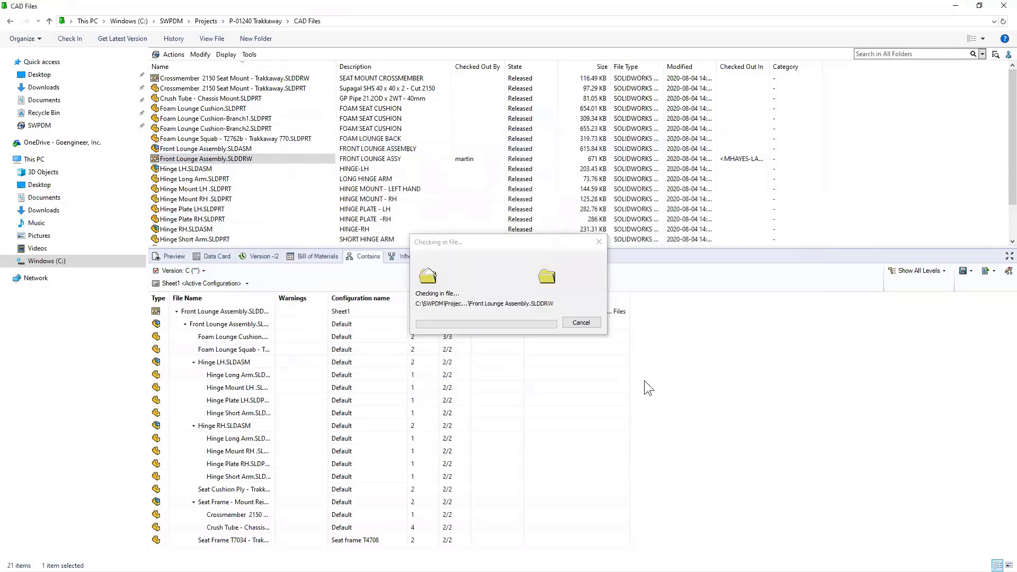
click(345, 340)
click(212, 323)
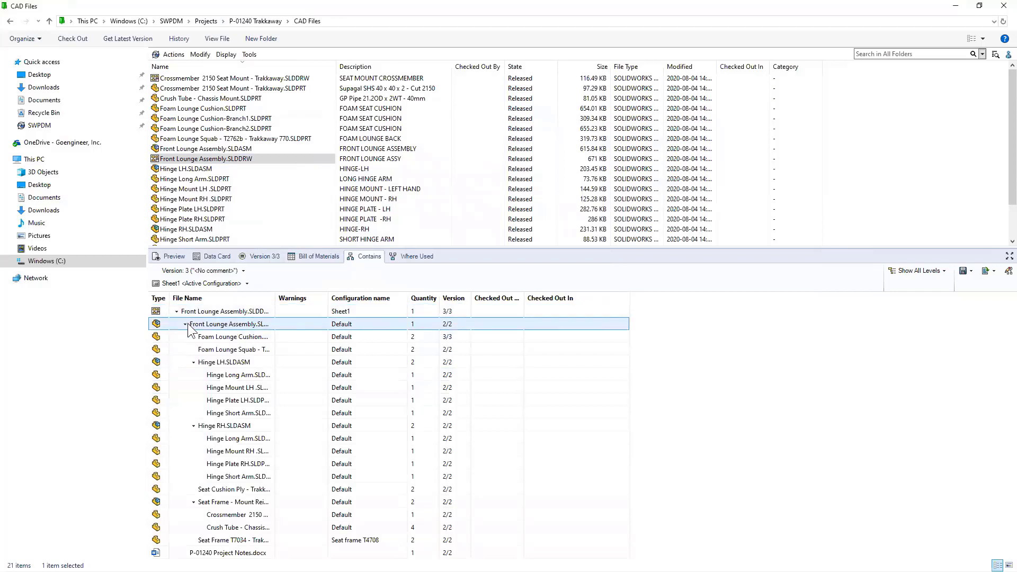
click(185, 324)
click(228, 354)
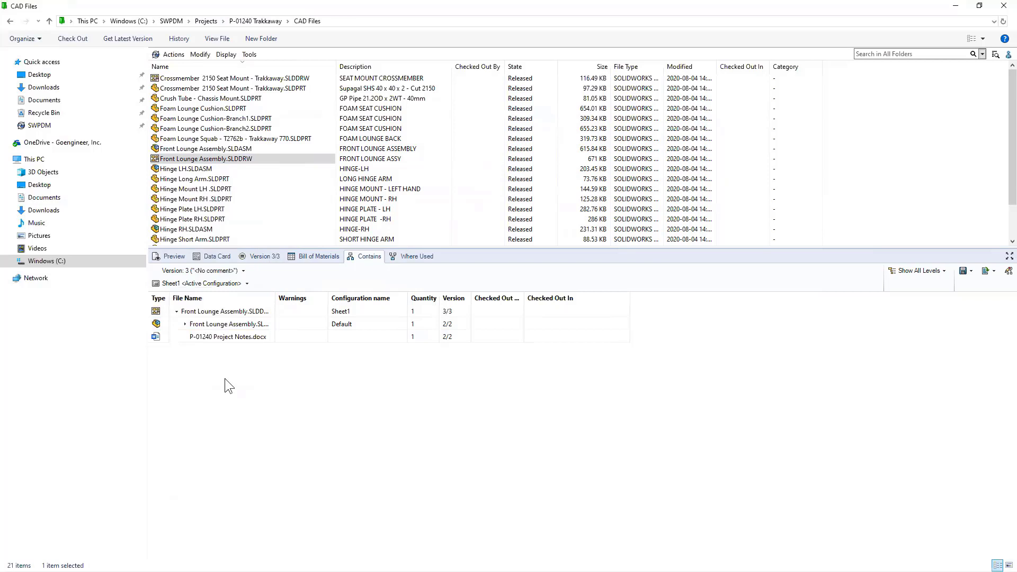
click(206, 271)
click(207, 282)
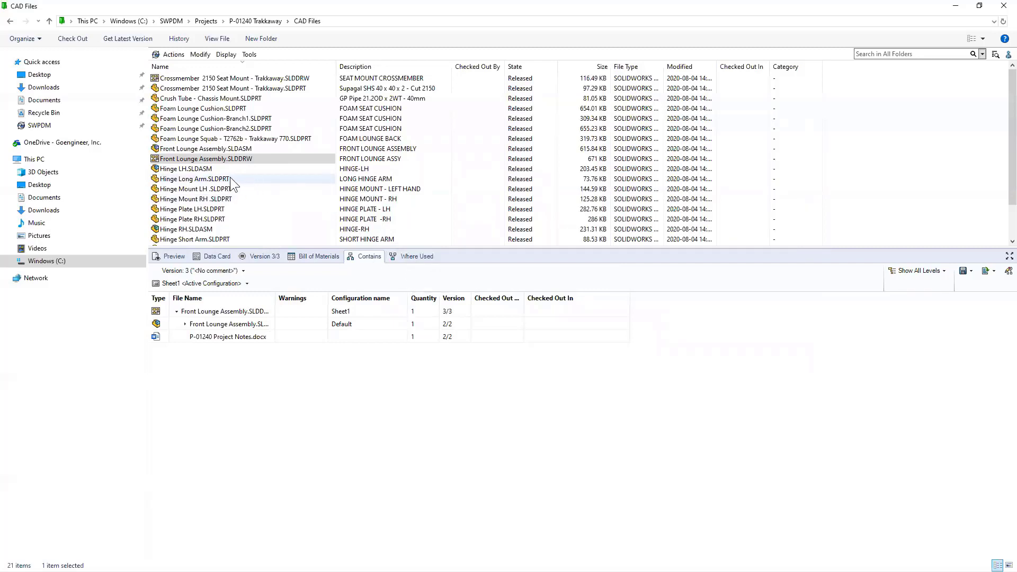
- Preview the Crossmember 2150 Seat Mount part's 3D model, then show its where-used list
click(197, 88)
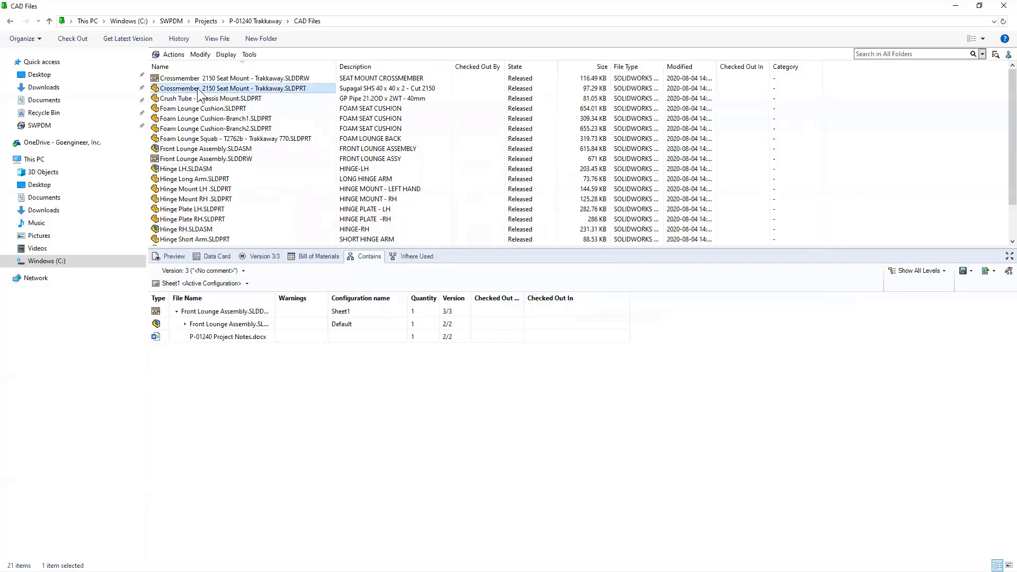
click(181, 257)
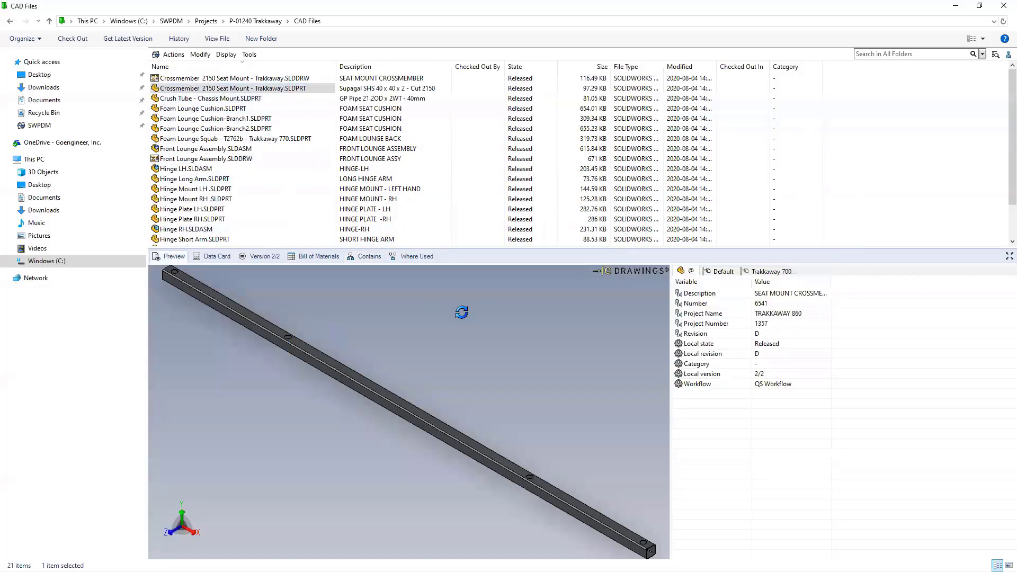
click(413, 256)
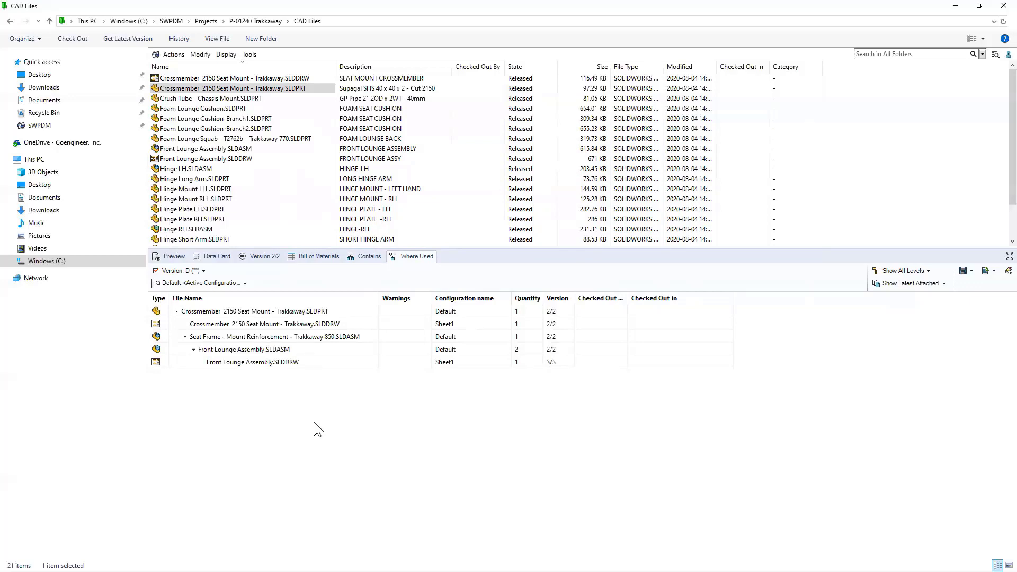
- Browse the where-used tree up to Front Lounge Assembly.SLDDRW, then open Seat Frame - Mount Reinforcement's actions
click(263, 323)
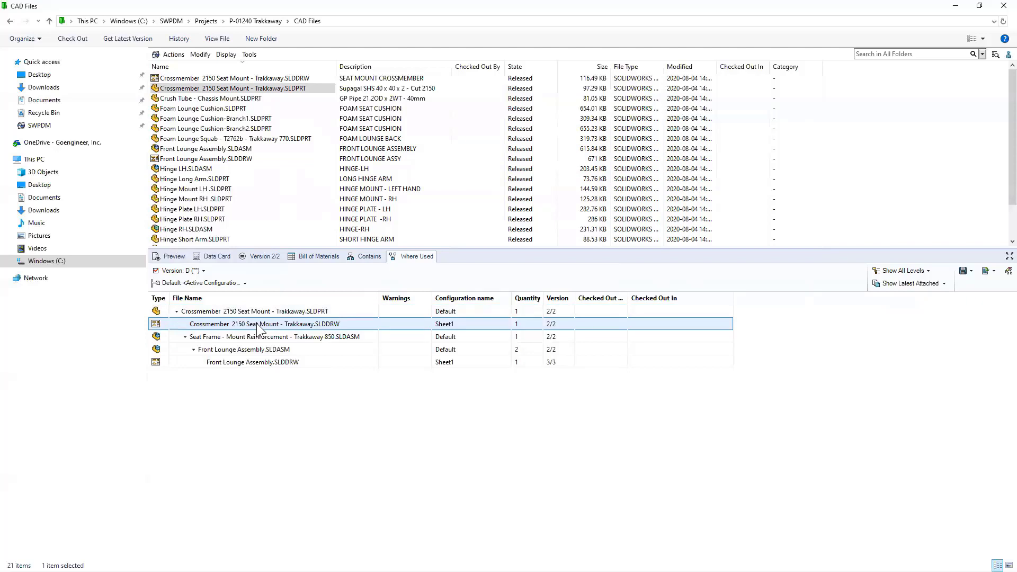
click(237, 313)
click(235, 324)
click(234, 337)
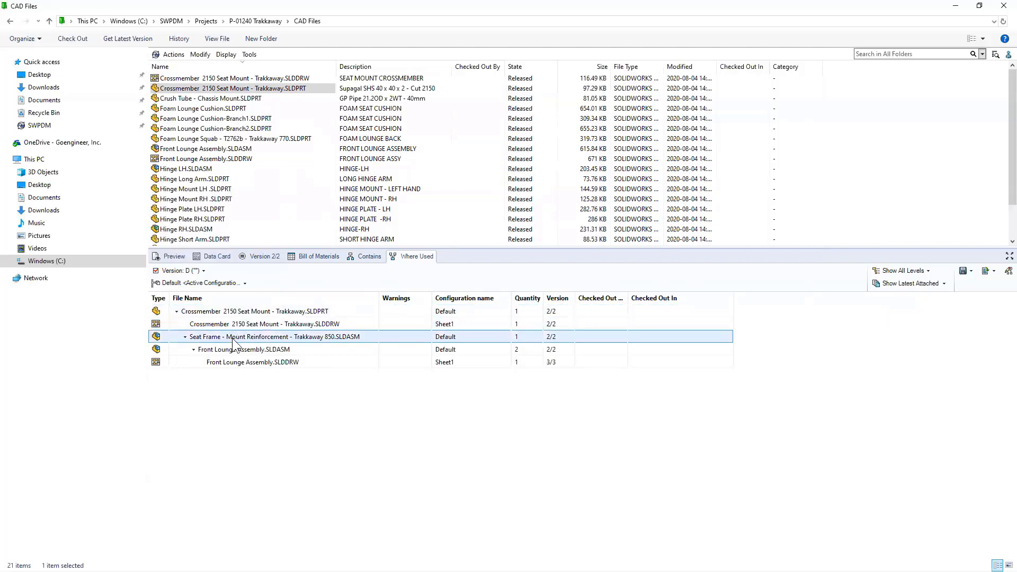
click(233, 350)
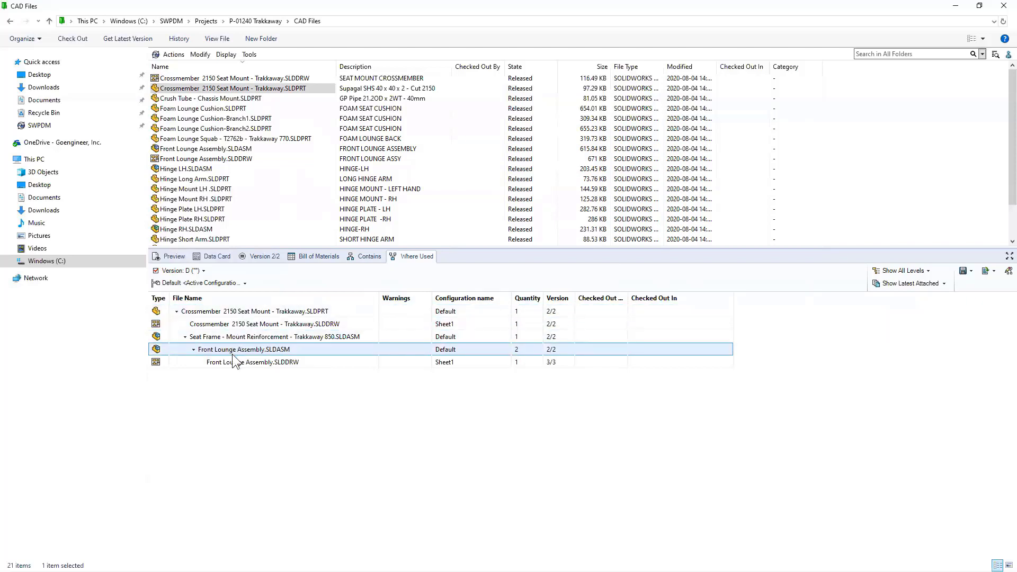
click(233, 361)
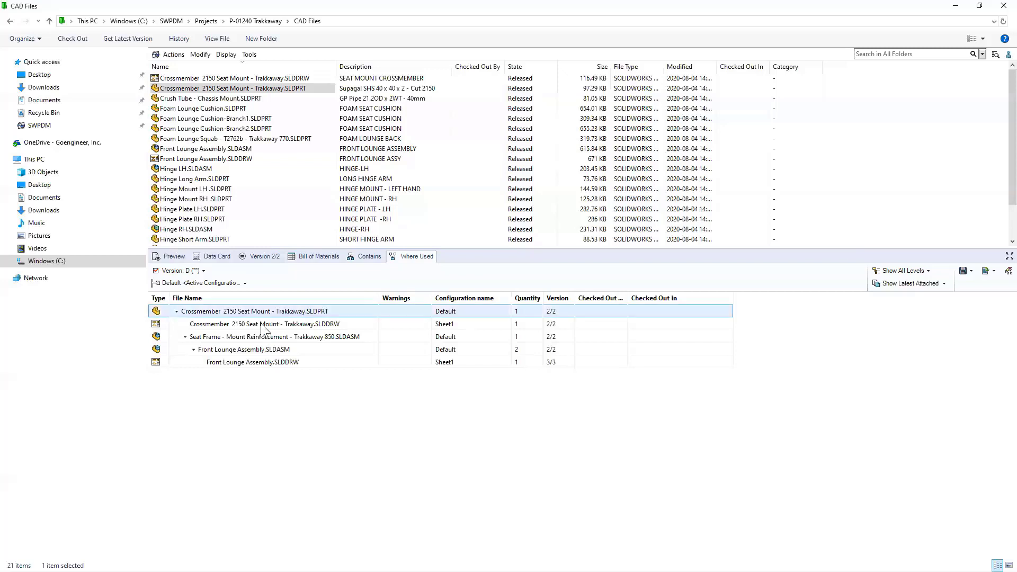
click(248, 337)
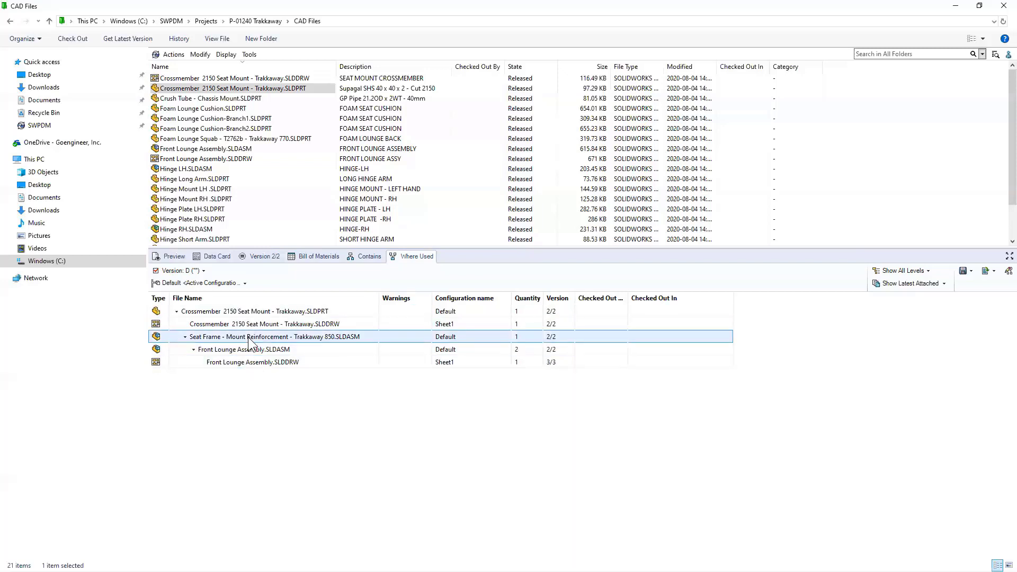
right_click(249, 338)
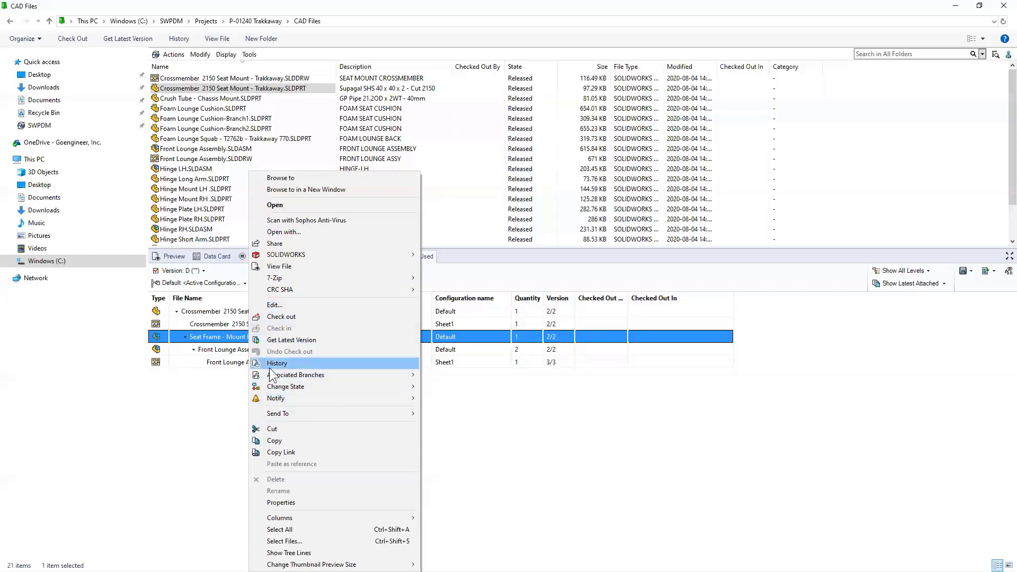
- Browse to the Seat Frame - Mount Reinforcement - Trakkaway 850.SLDASM assembly in the vault
mouse_move(287, 386)
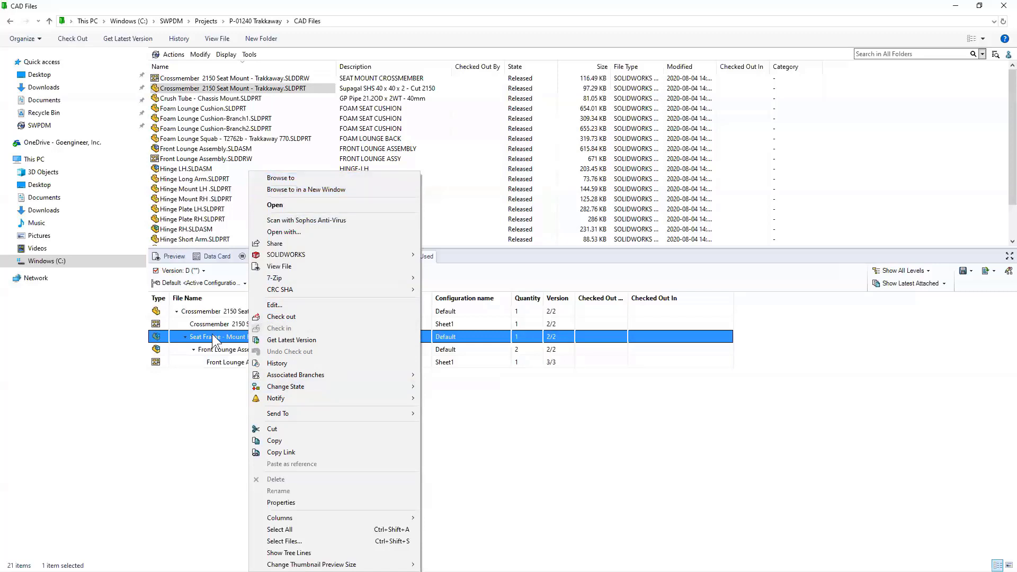
click(279, 180)
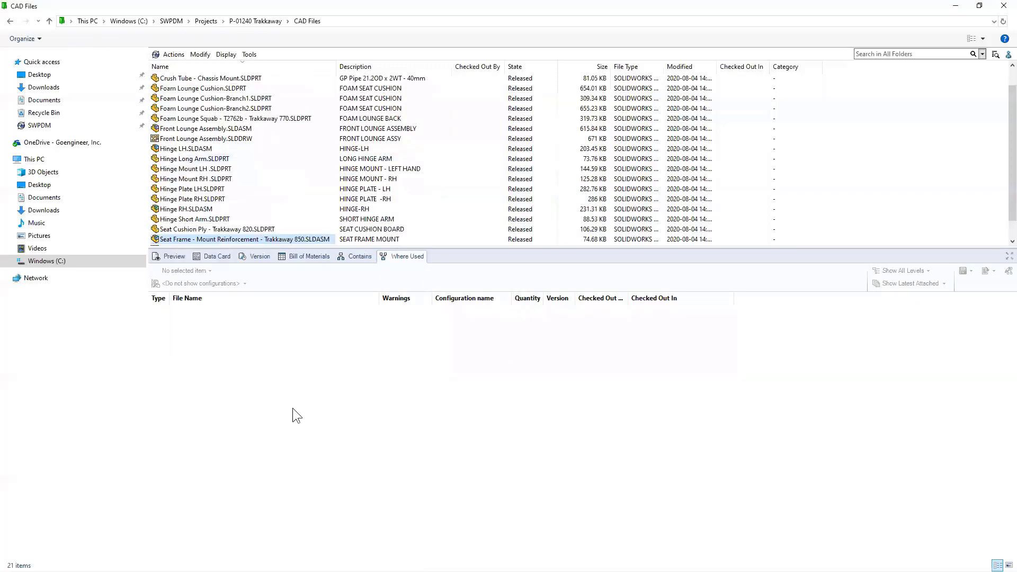
- Preview and rotate the Seat Frame 3D model, view its data card, then return to the SWPDM root
click(170, 257)
drag(343, 420, 278, 365)
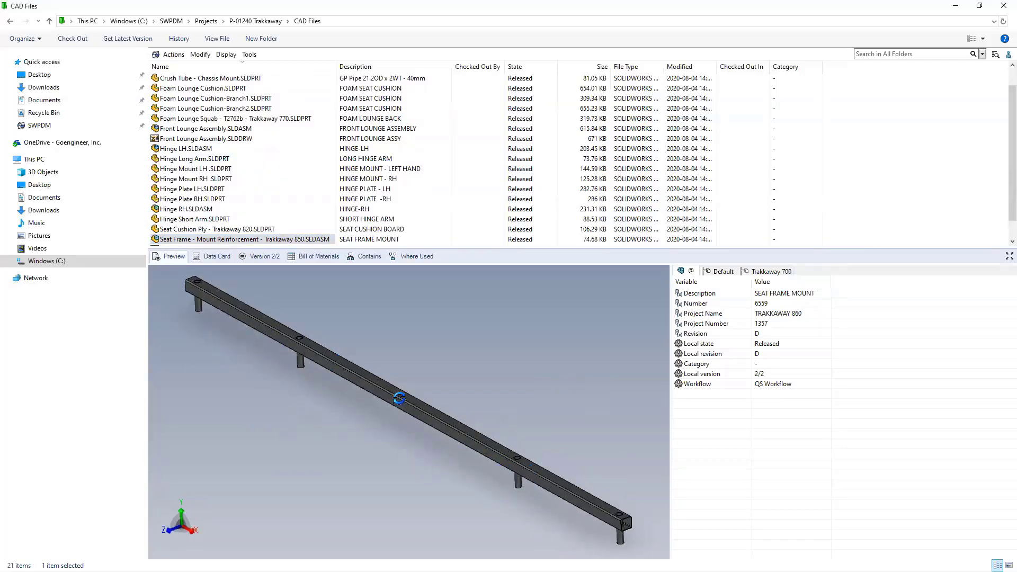
click(209, 257)
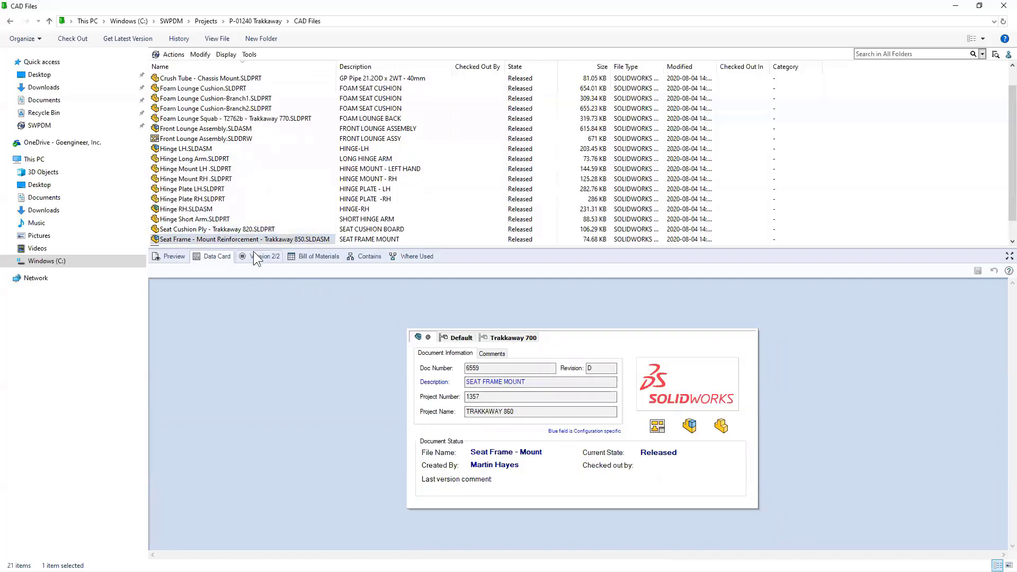
scroll(234, 161, up, 1)
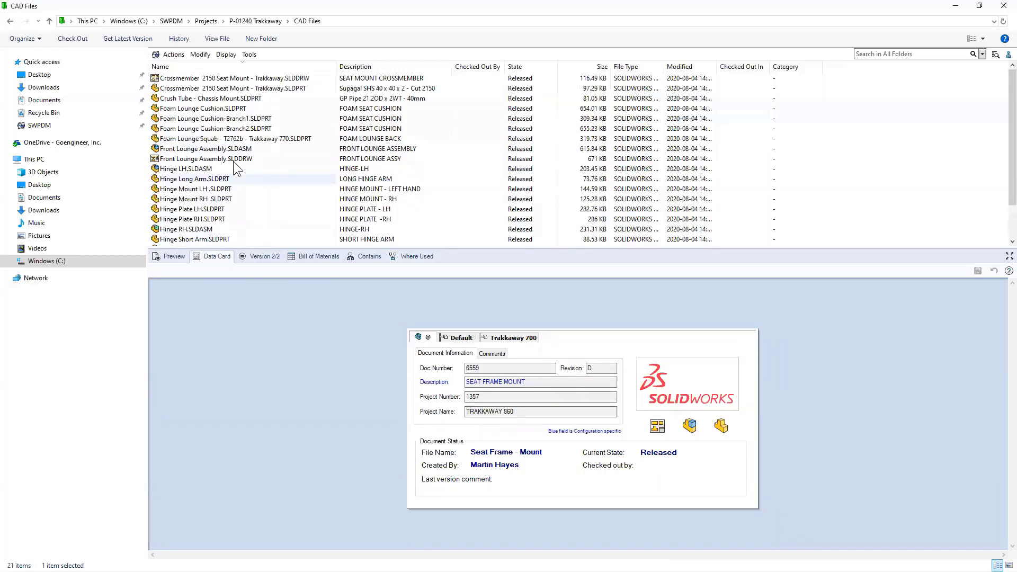
scroll(233, 161, down, 1)
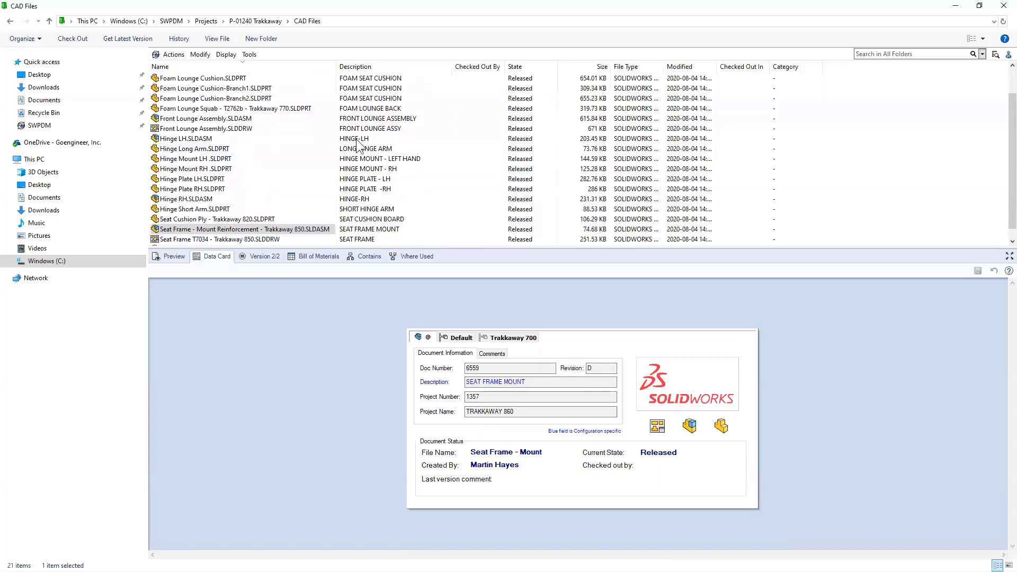
click(175, 21)
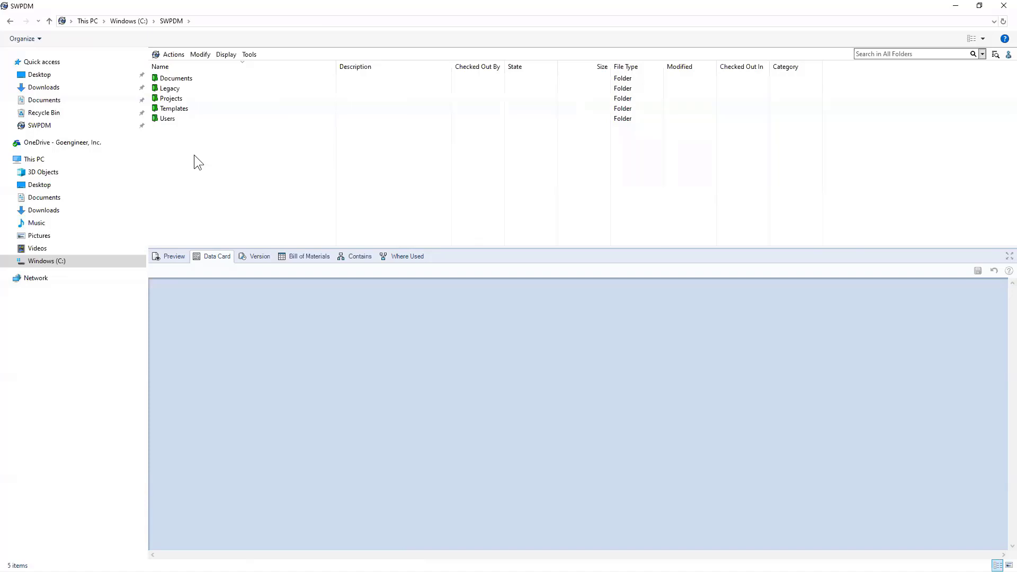
- Search all folders for 'crossmember' and preview the Crossmember part in 3D
click(872, 55)
text(crossmember)
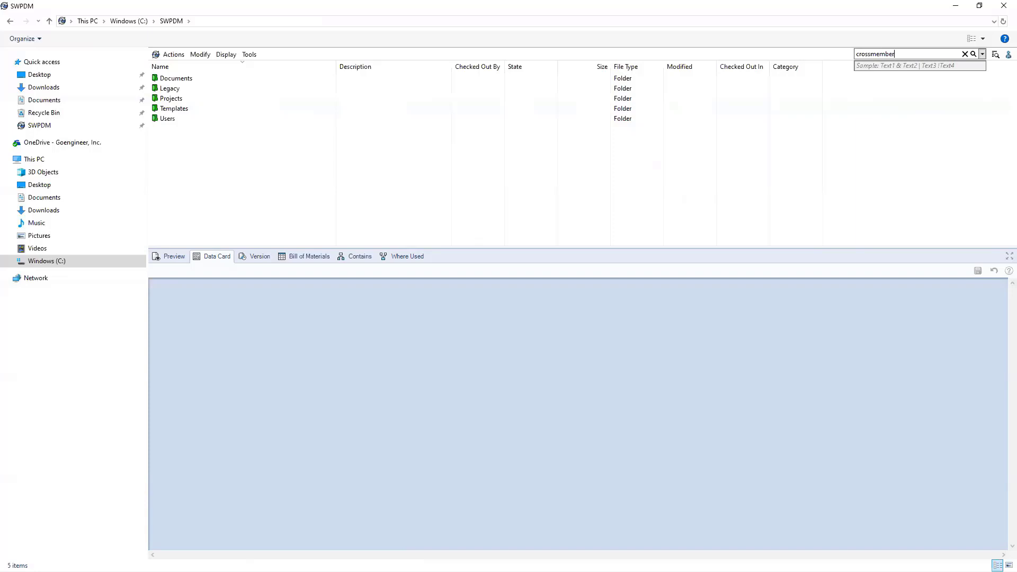
key(Return)
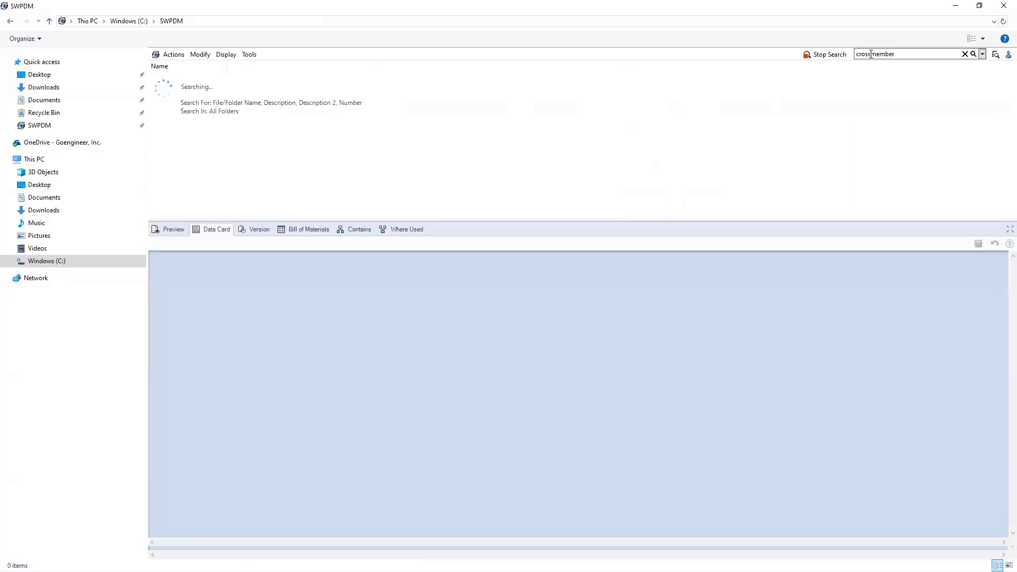
click(191, 77)
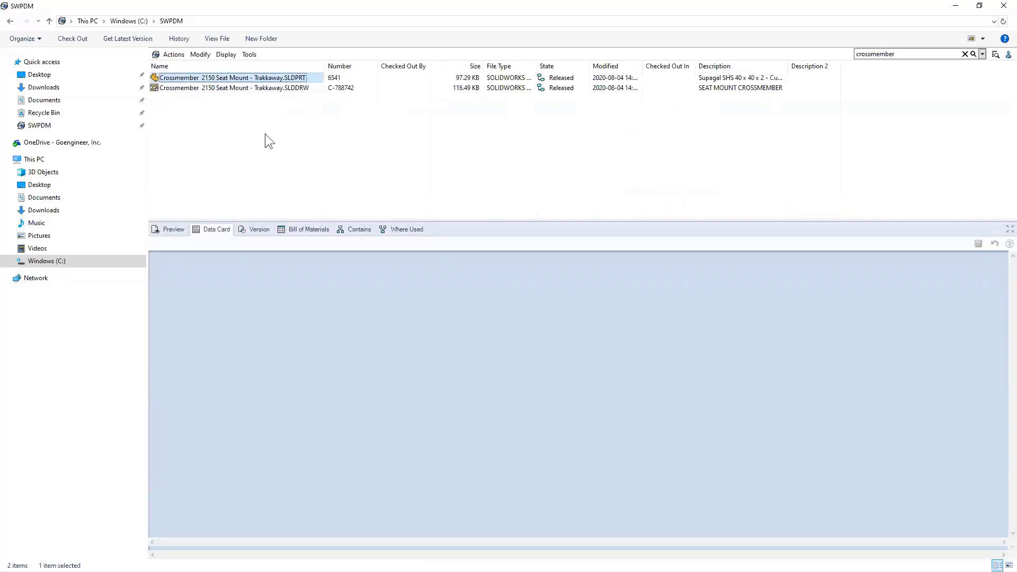
click(173, 230)
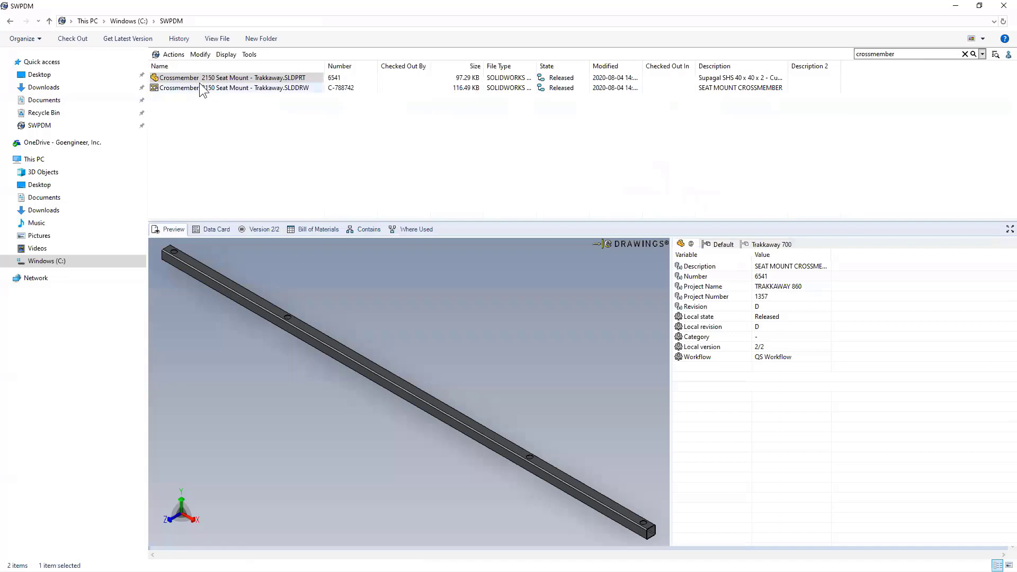
- Check the search options list, then clear the selection in the results
click(983, 54)
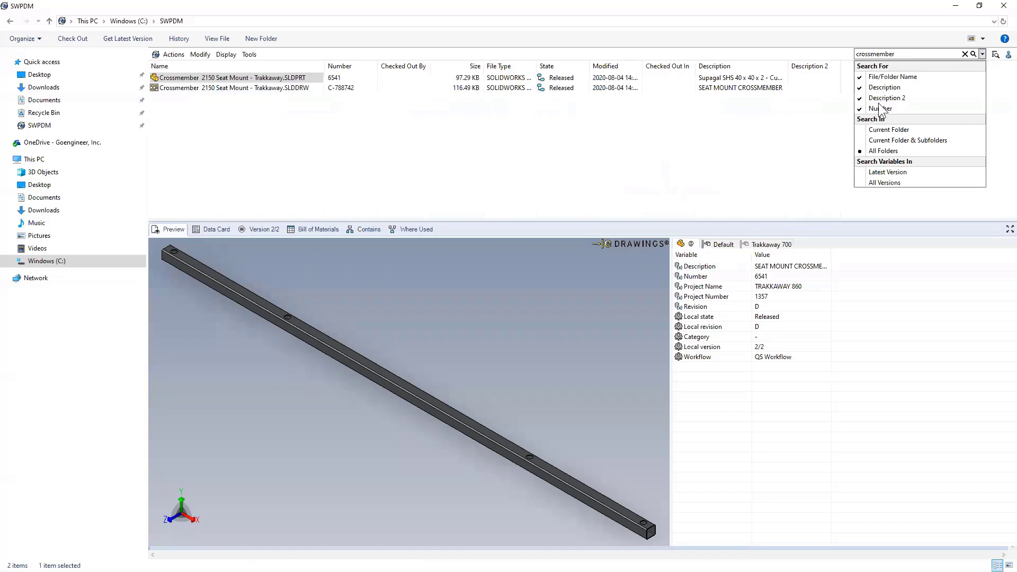
click(414, 150)
click(413, 151)
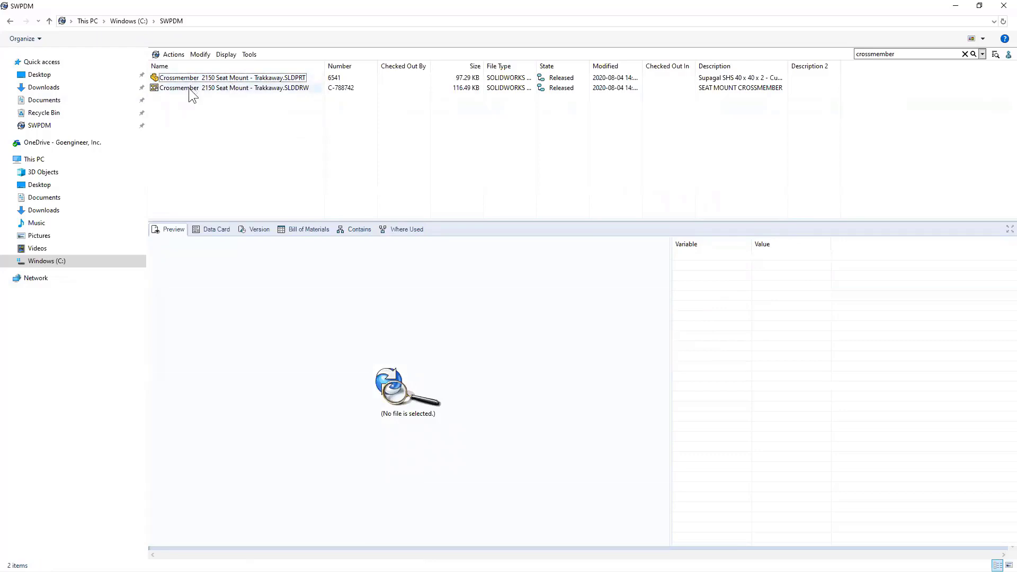
- Move Description and Description 2 after Number, then select the Crossmember 2150 Seat Mount drawing
drag(722, 62, 387, 79)
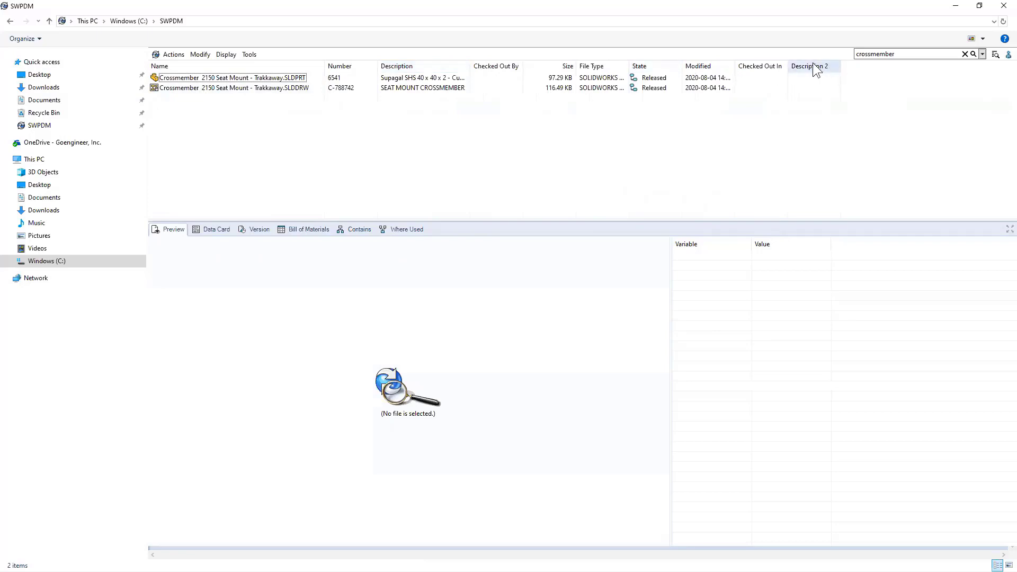
drag(808, 67, 511, 64)
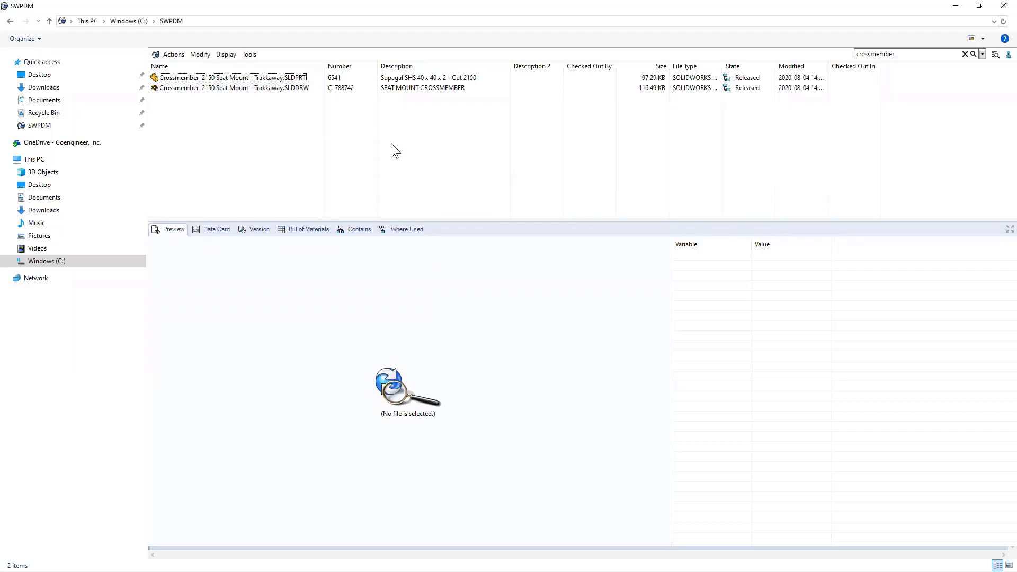
click(232, 89)
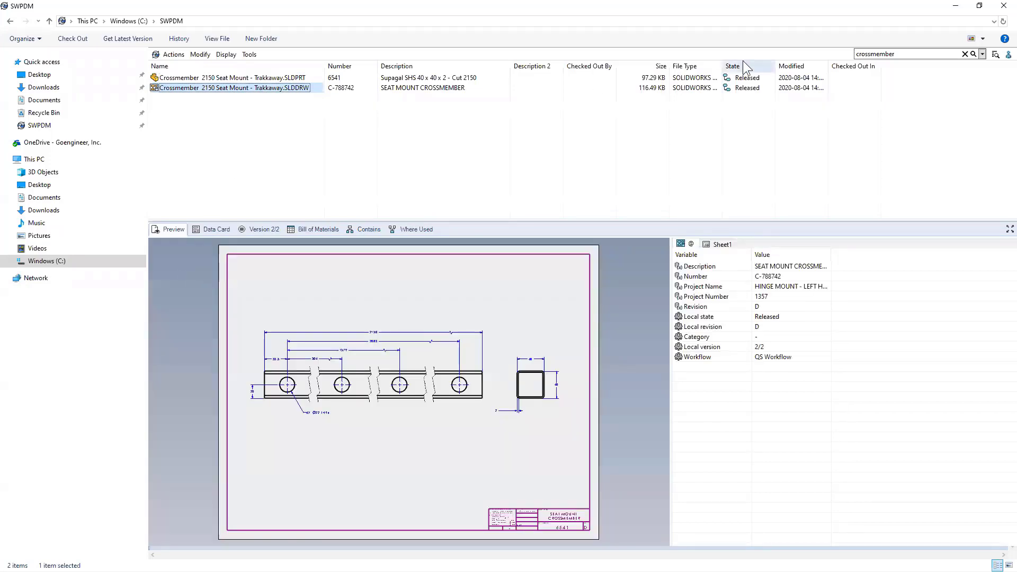
- Browse to the crossmember drawing's folder, P-01240 Trakkaway CAD Files, and dismiss Foam Lounge Squab's menu
right_click(242, 88)
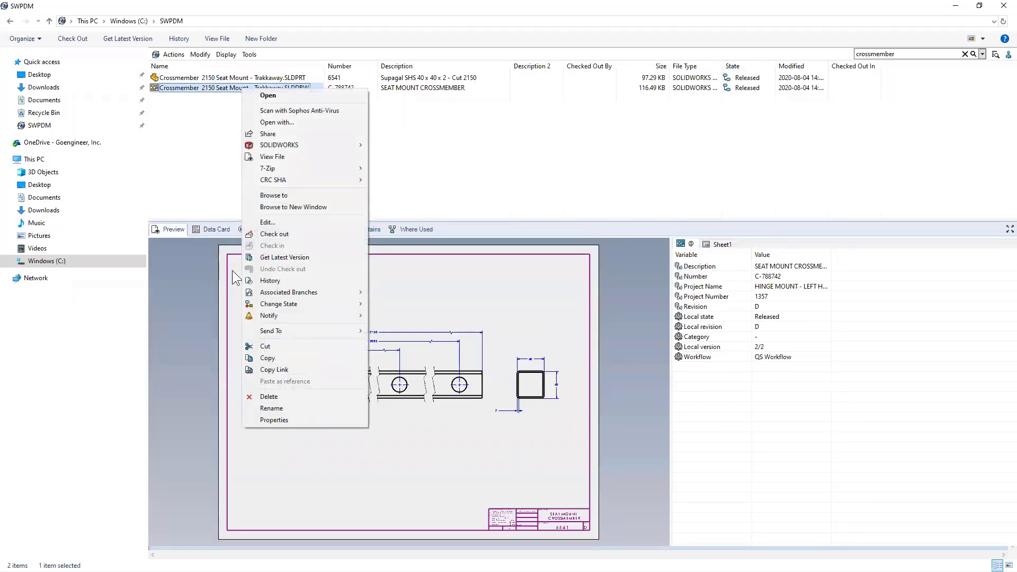
click(272, 202)
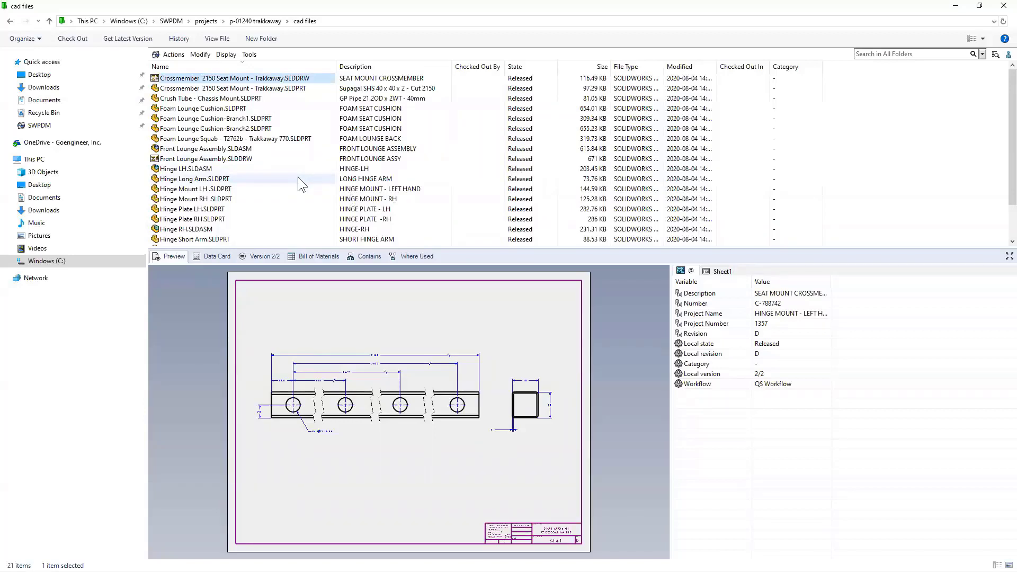
right_click(244, 136)
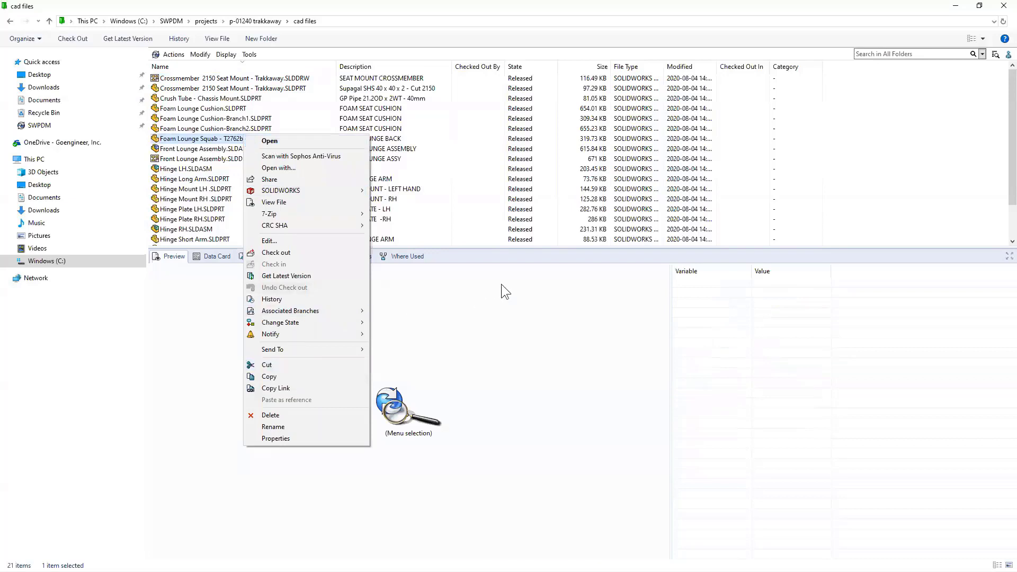
click(522, 268)
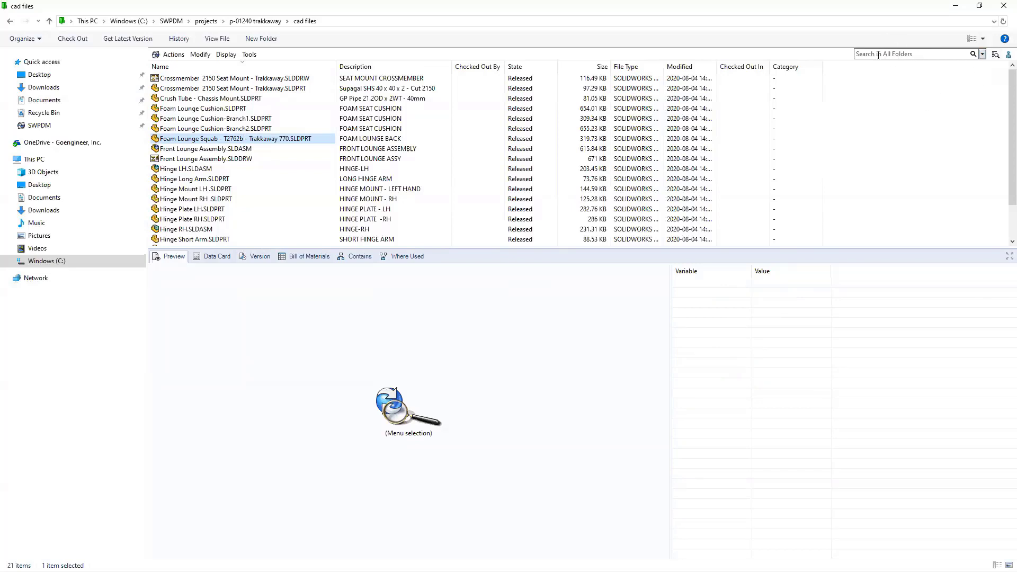
- Open Complete Search and review the Cards tab's available card types
click(995, 55)
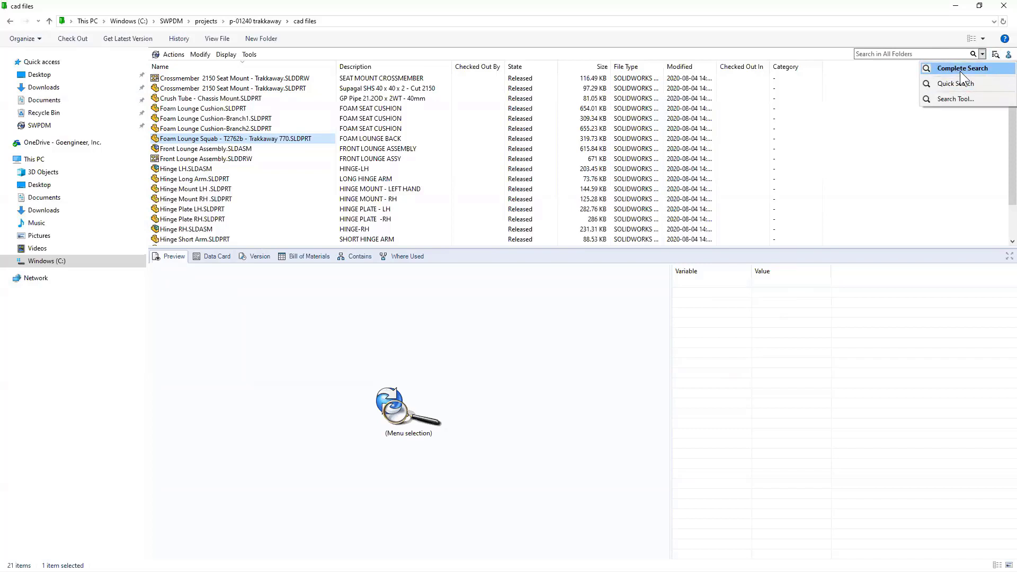
click(960, 71)
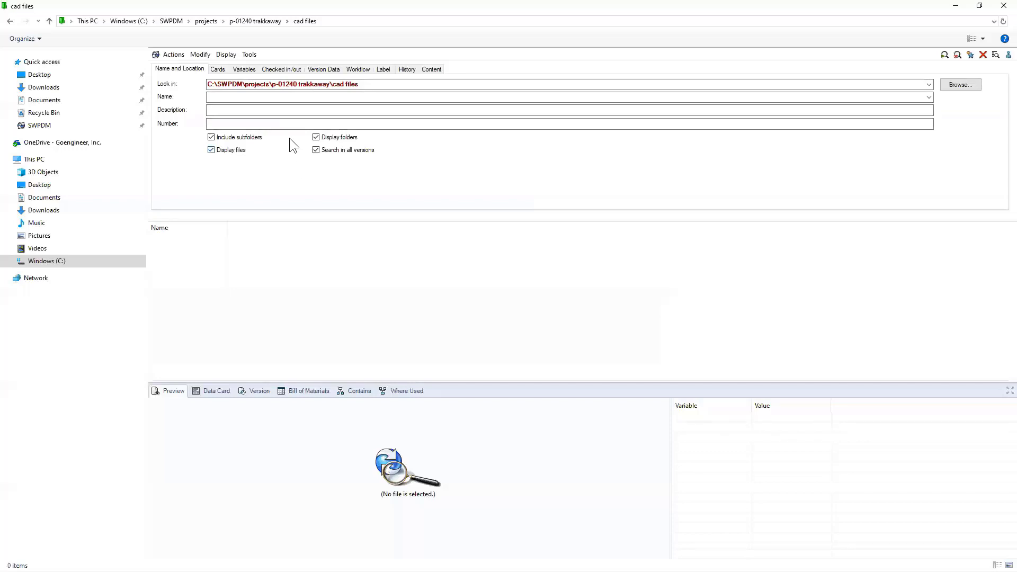
click(216, 71)
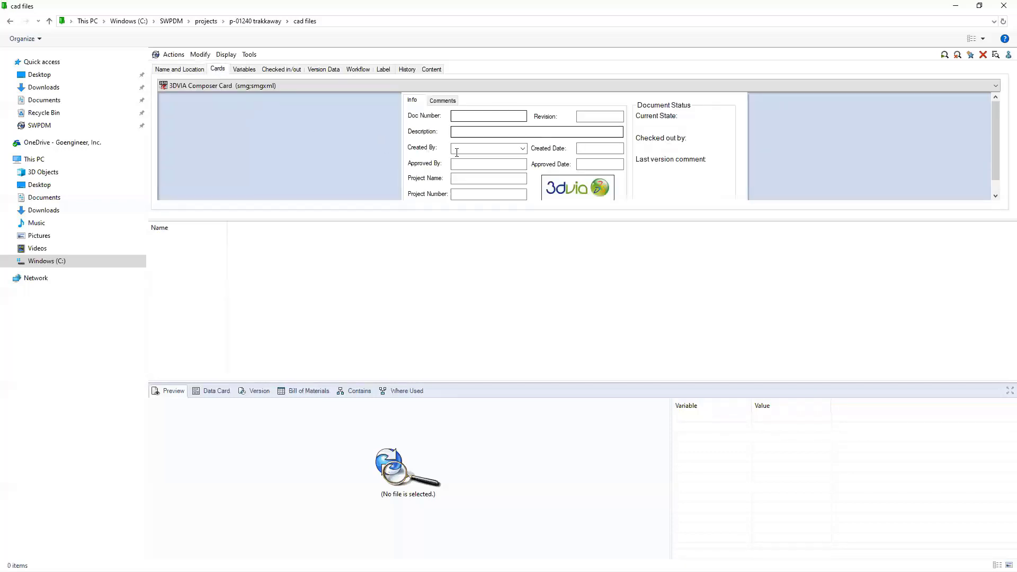
click(240, 85)
click(241, 86)
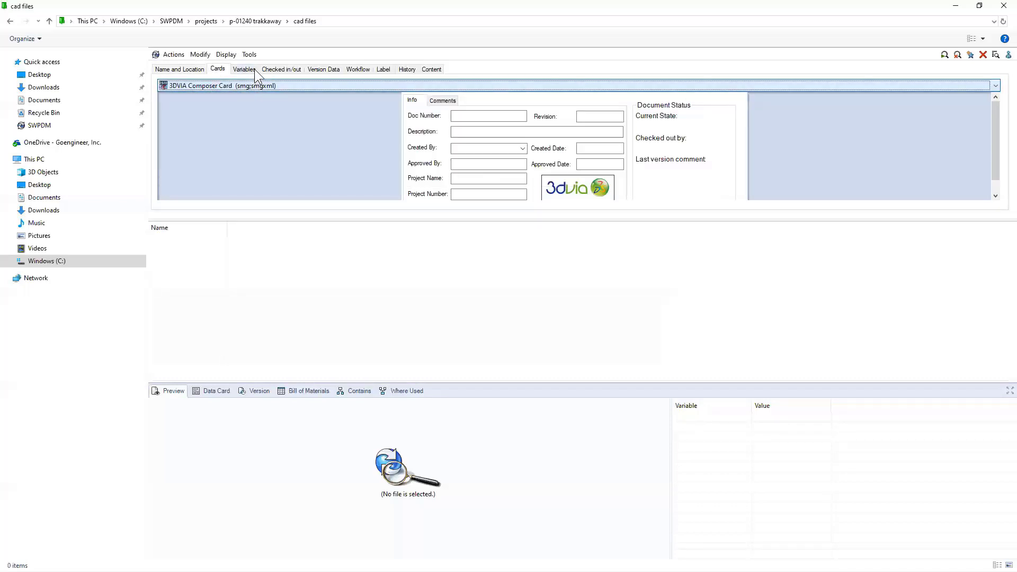
- Review the Variables tab and the Checked in/out tab's user filter list
click(244, 69)
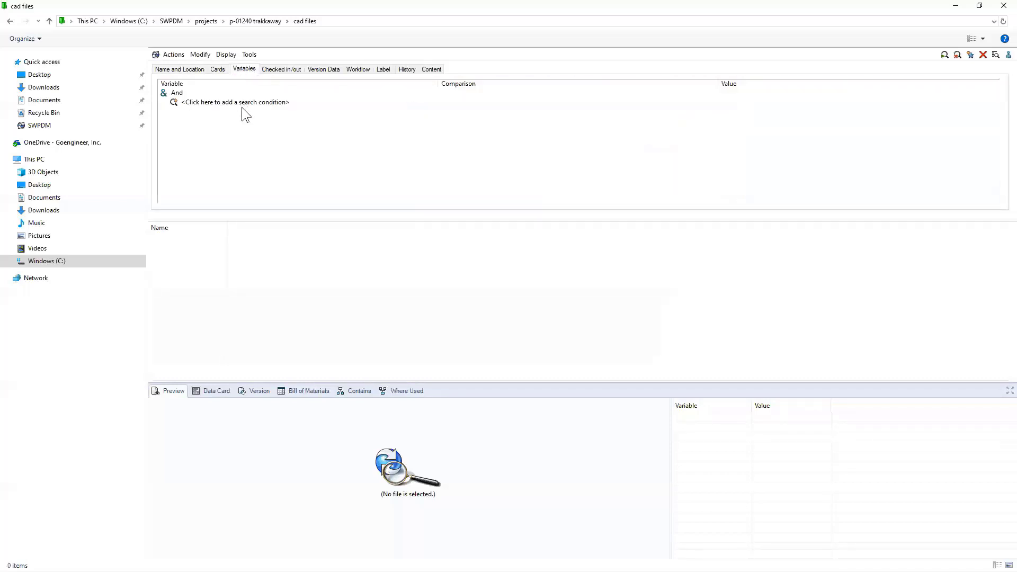
click(276, 69)
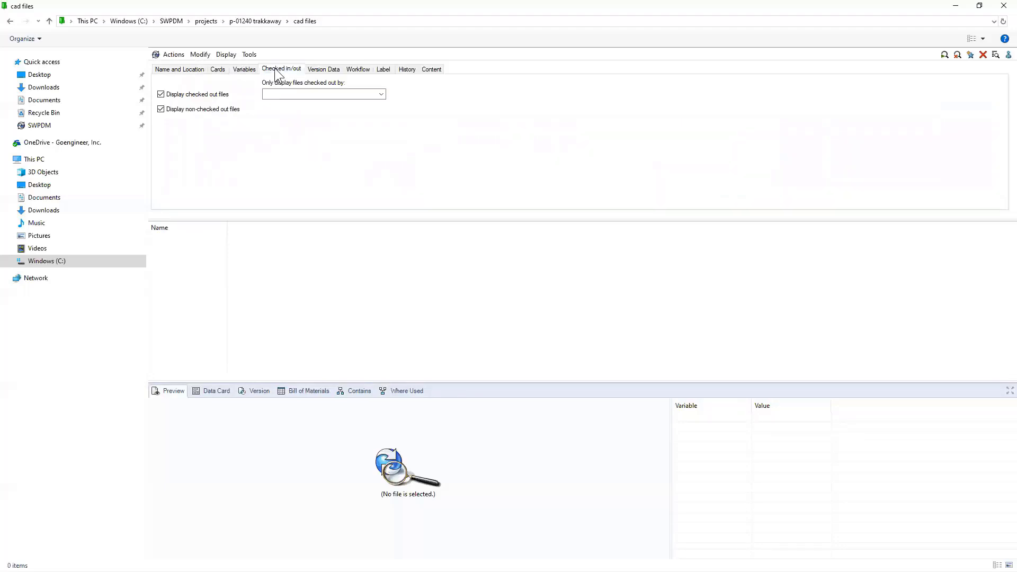
click(381, 94)
click(327, 155)
- Review the Workflow tab's state list, then return to the Name and Location tab
click(358, 70)
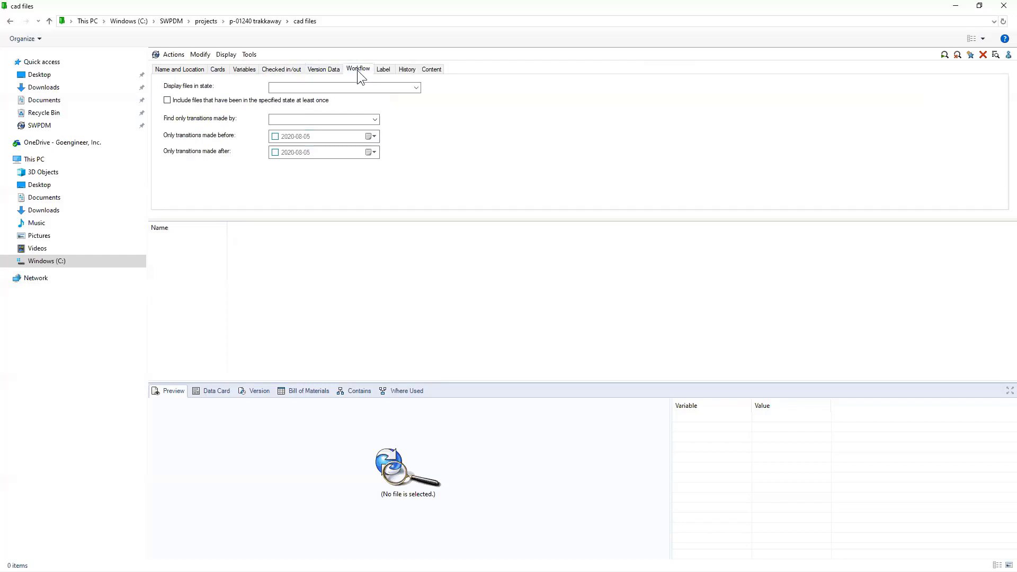
click(417, 88)
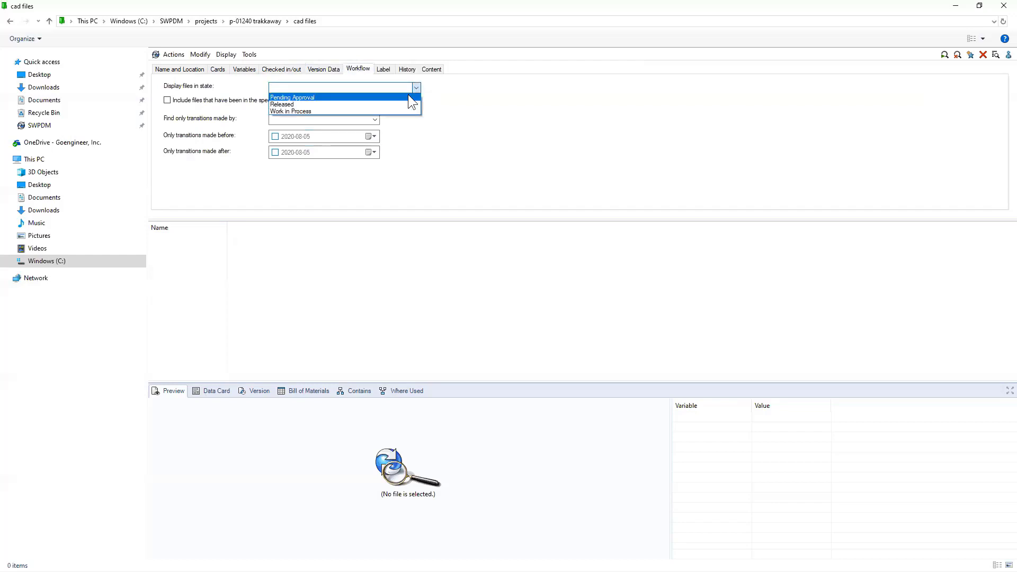
click(437, 89)
click(179, 69)
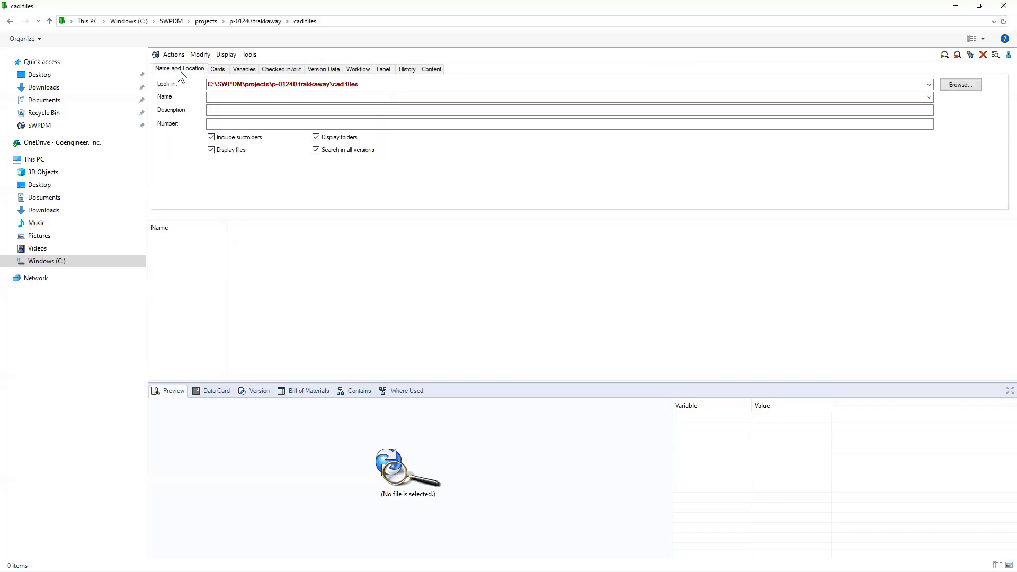
- Close Complete Search, minimize the vault window, and advance the slide to the first question
click(972, 56)
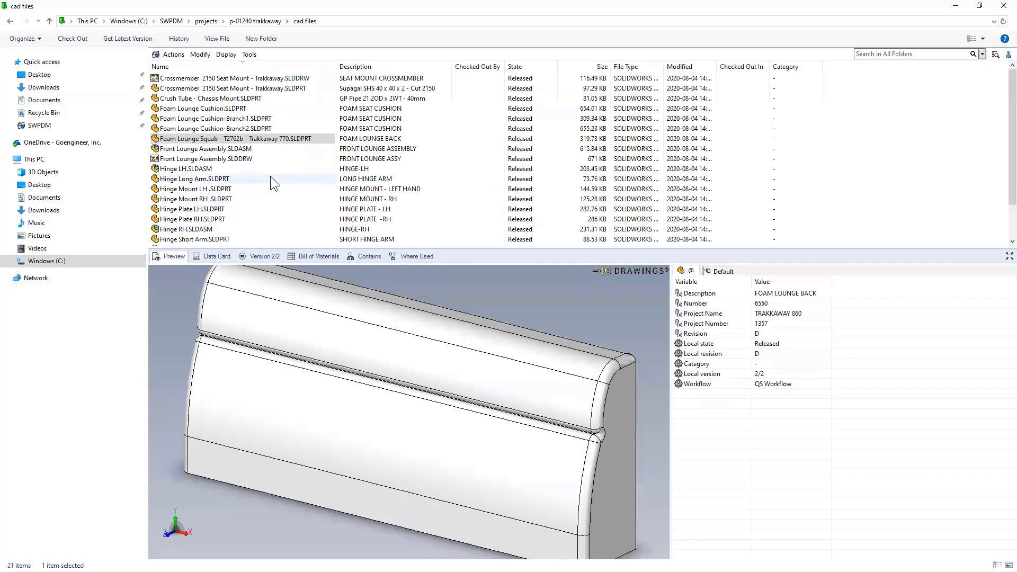
click(230, 139)
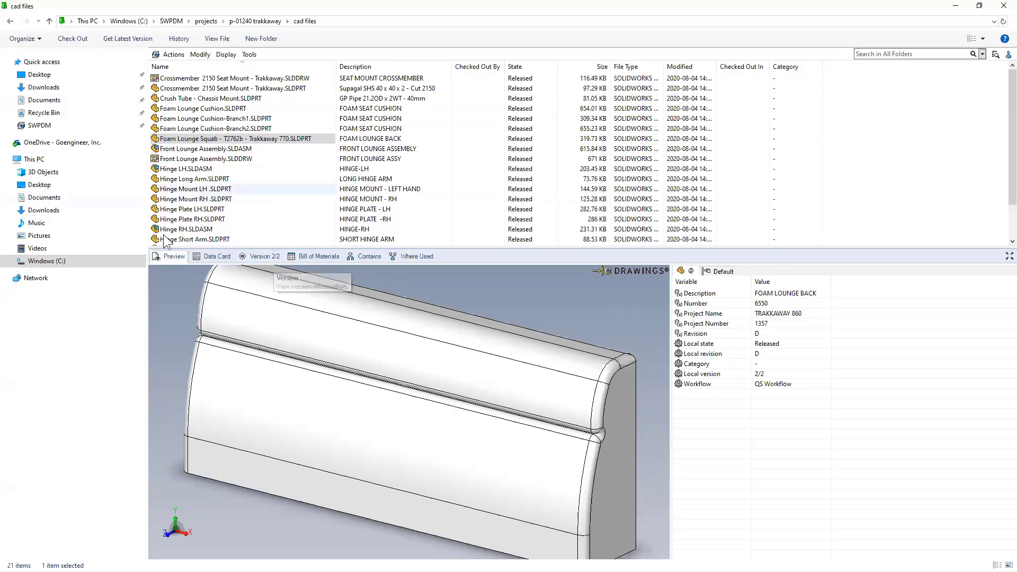
click(957, 8)
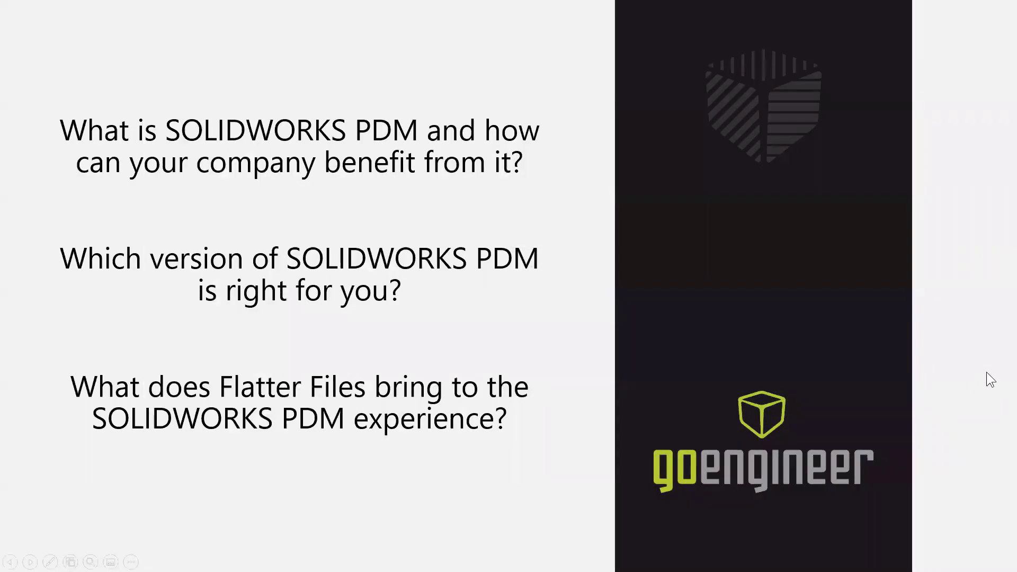
key(Right)
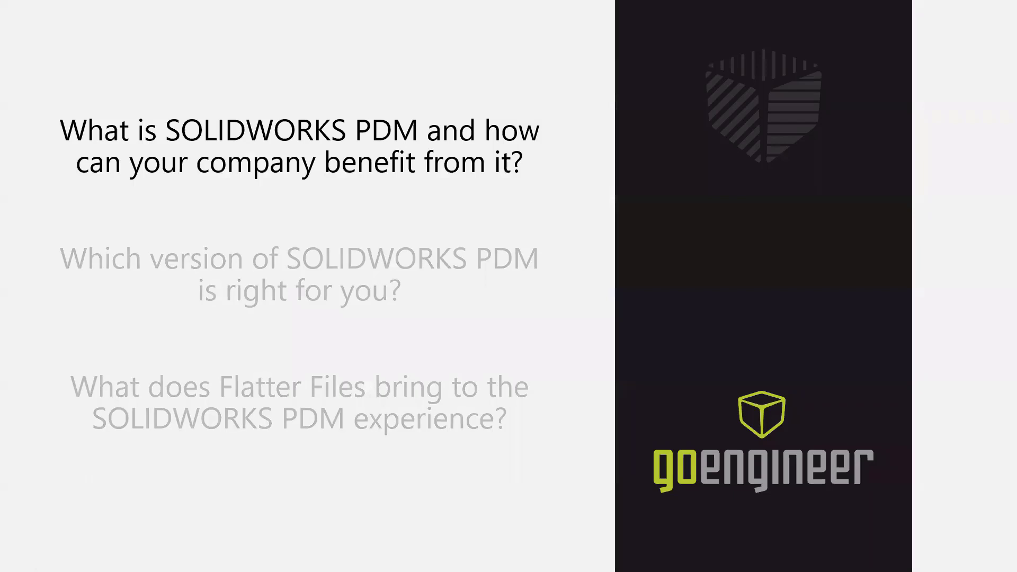
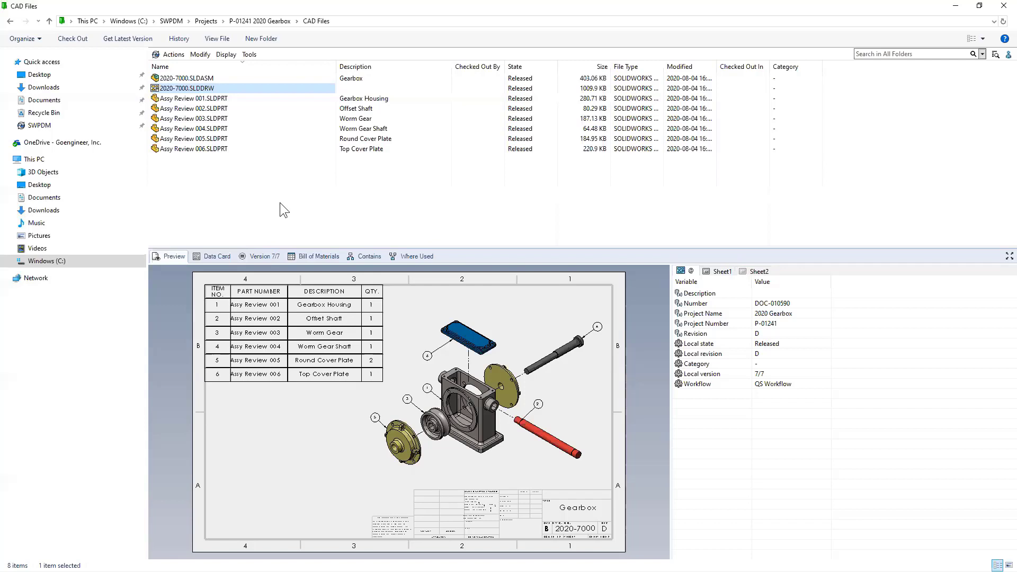
- Show the Contains and Bill of Materials reference lists for 2020-7000.SLDDRW
click(365, 256)
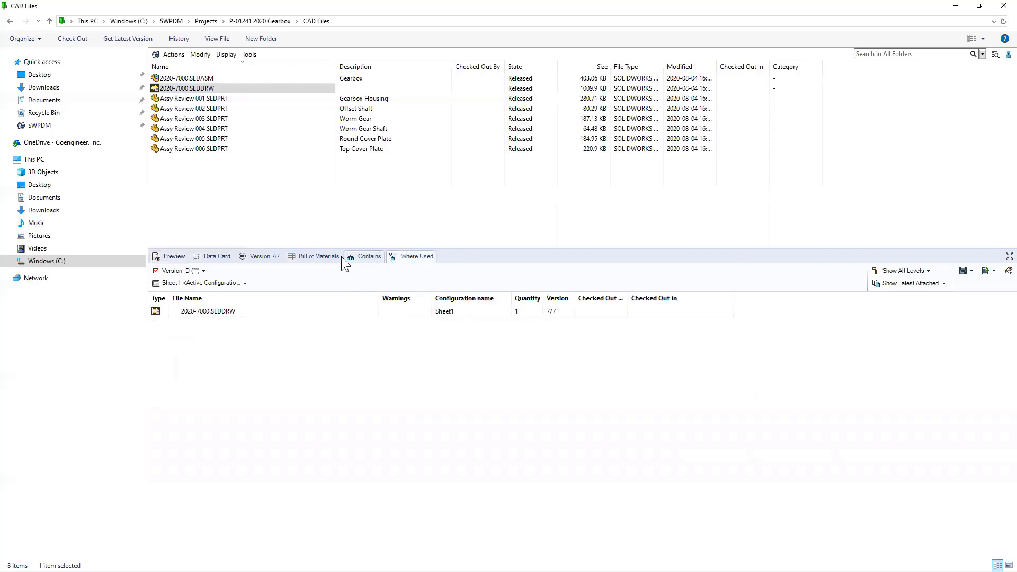
click(325, 256)
click(258, 191)
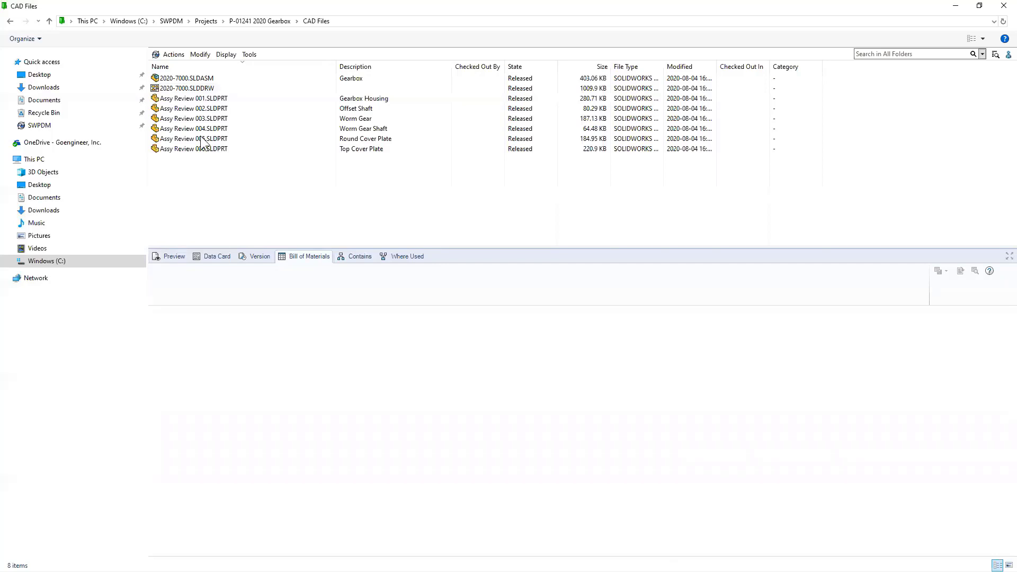
click(188, 88)
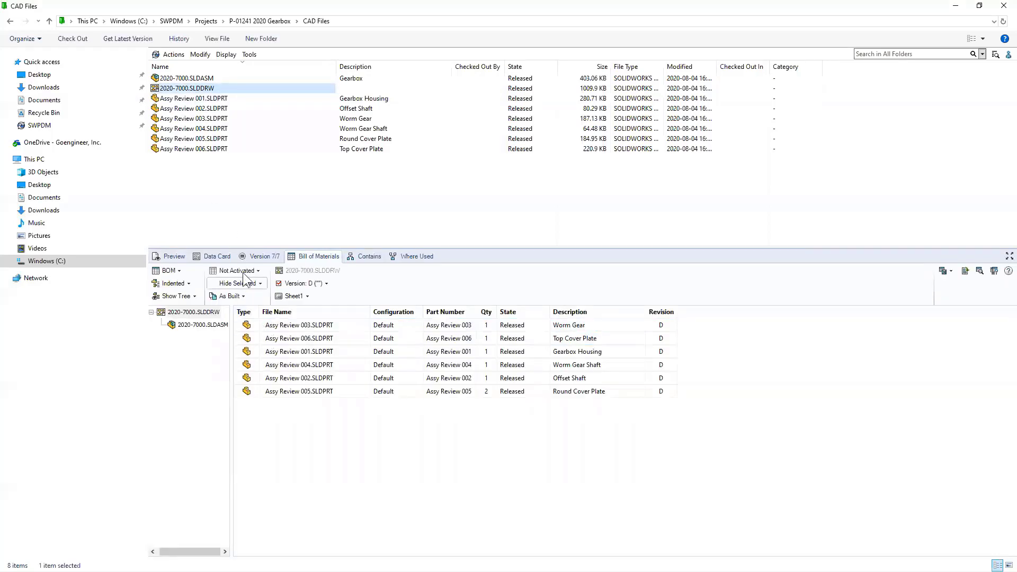
click(368, 256)
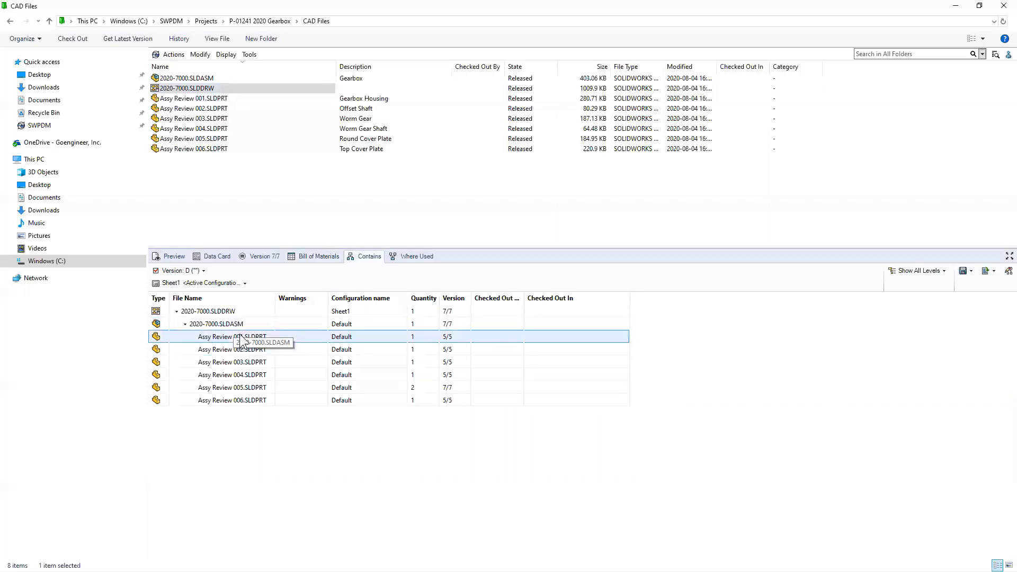
- Rename the Assy Review 001 housing part file to 7001 Gearbox Housing
click(202, 100)
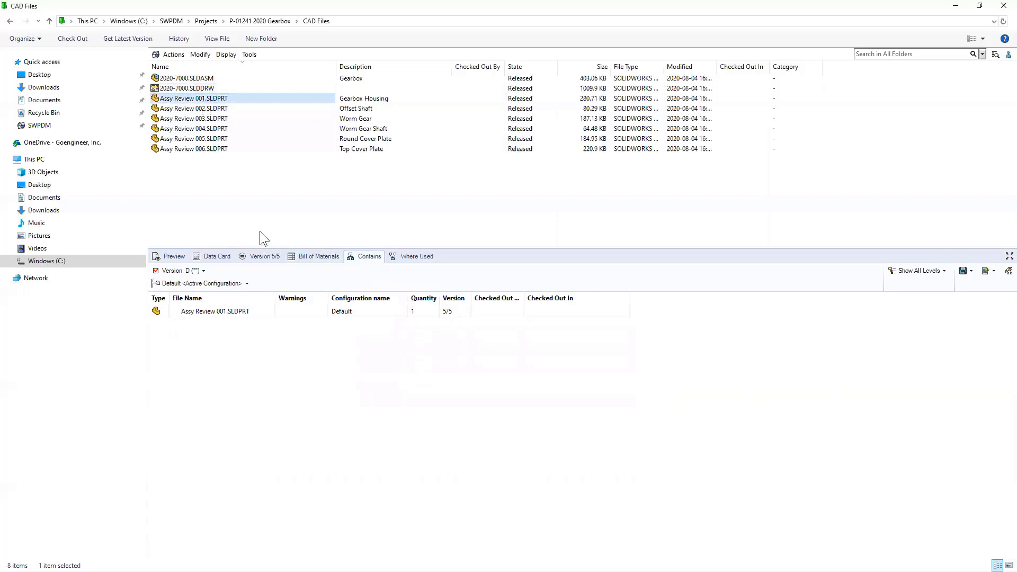
click(188, 100)
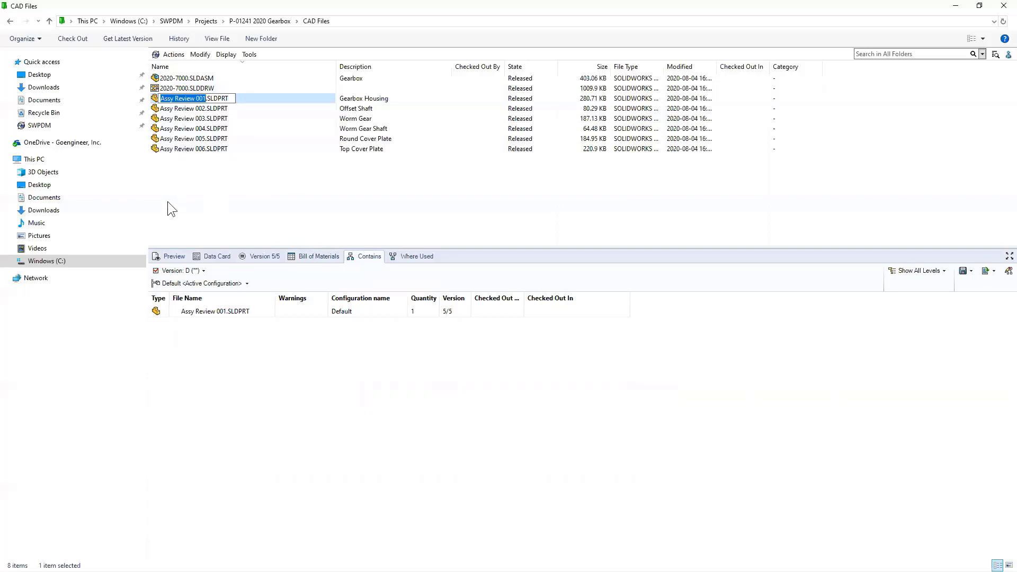
text(7001)
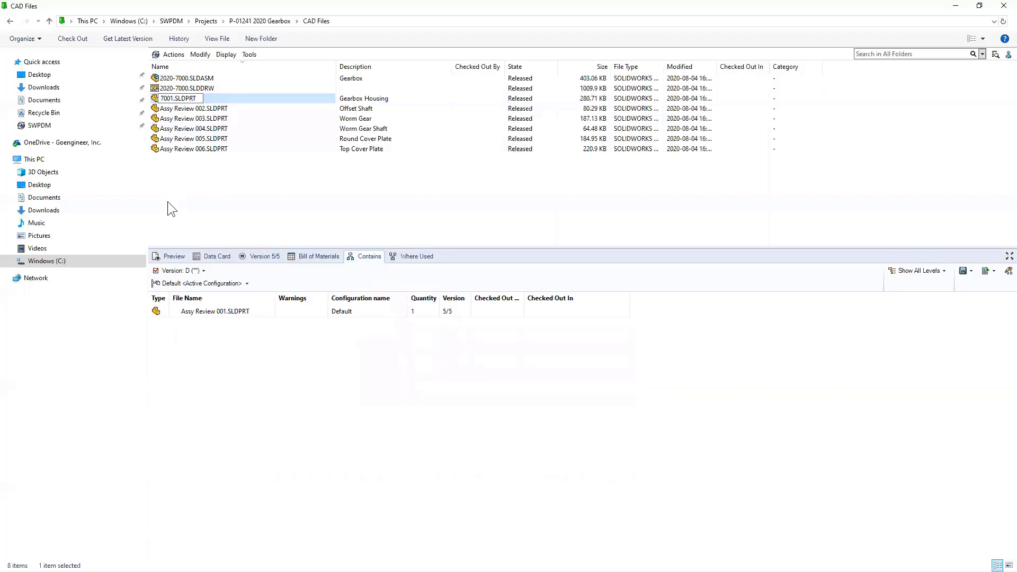
text( Gearbox Housing)
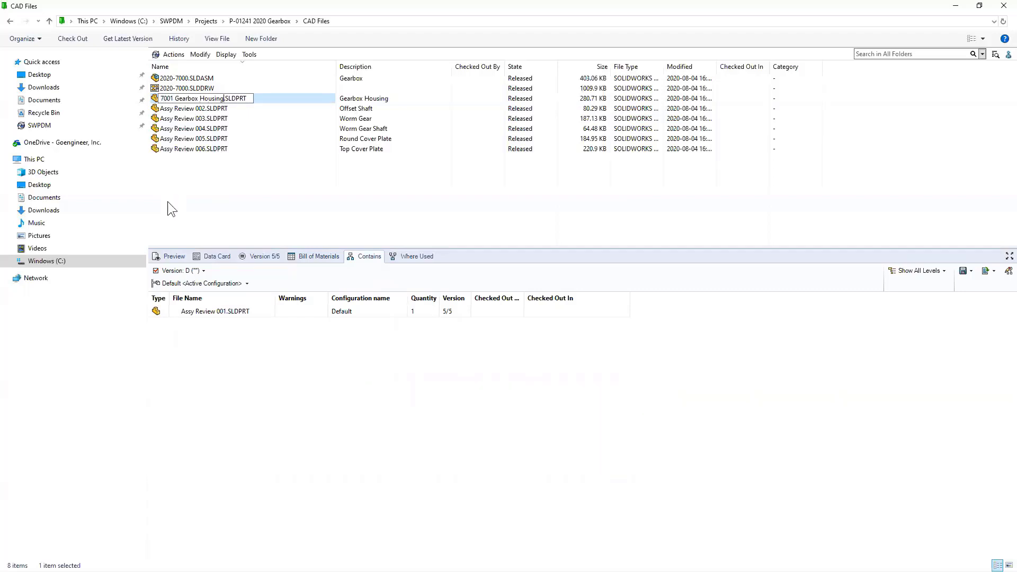
key(Return)
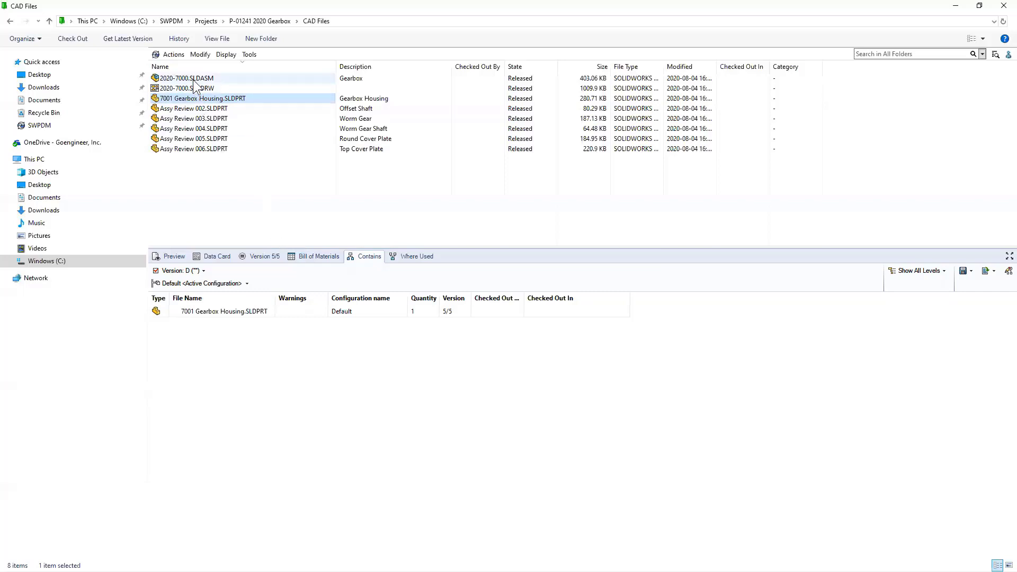
- Open 2020-7000.SLDASM in SOLIDWORKS without checking it out
click(210, 78)
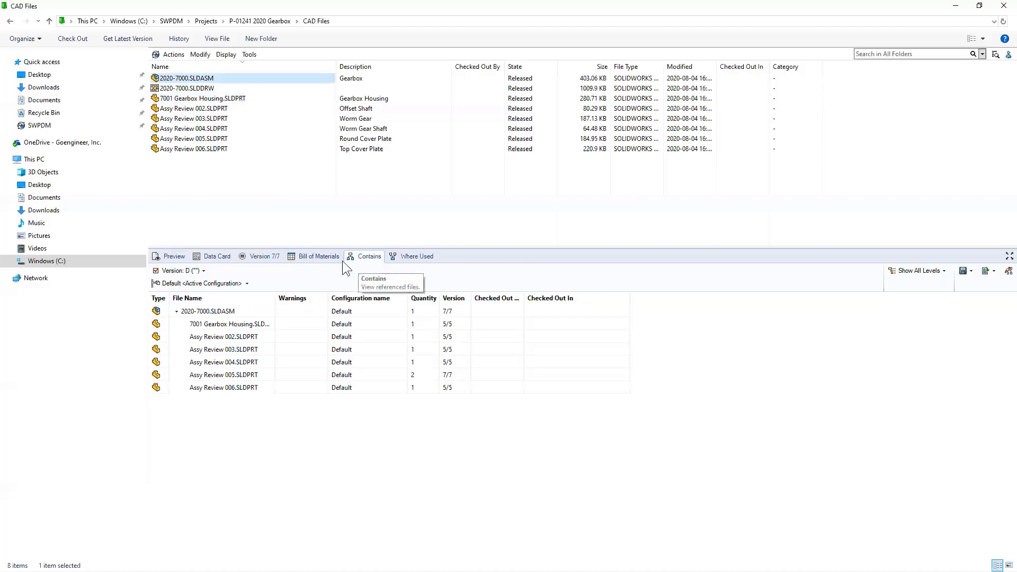
drag(275, 295, 342, 292)
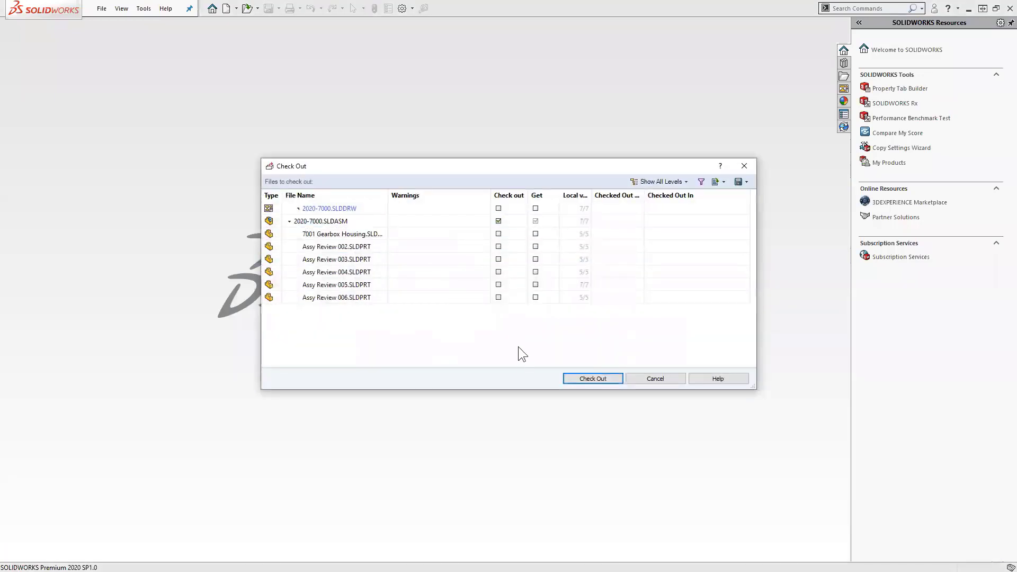
click(643, 379)
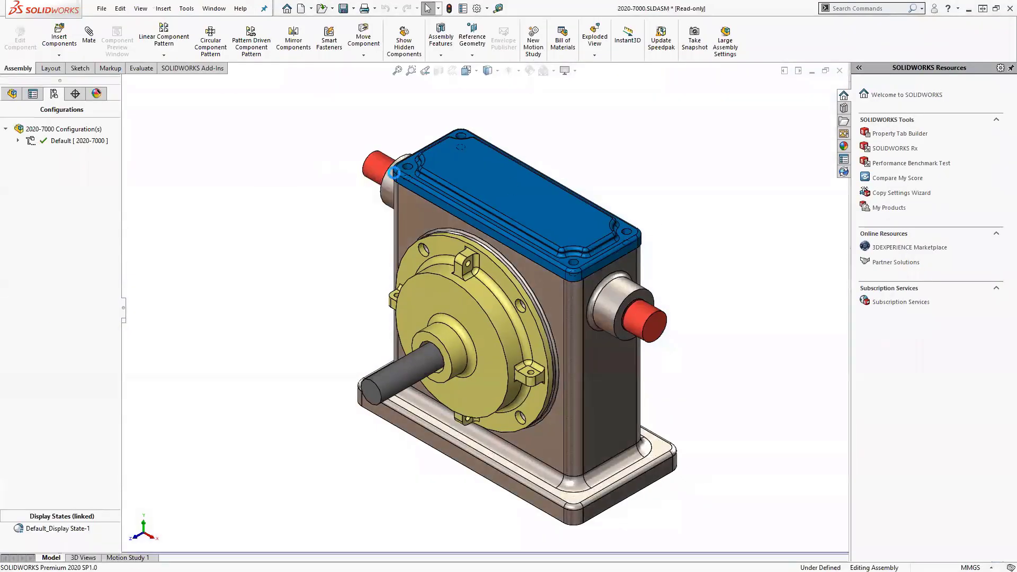
- Confirm the 7001 Gearbox Housing path in Component Properties, then close the assembly unsaved
click(20, 96)
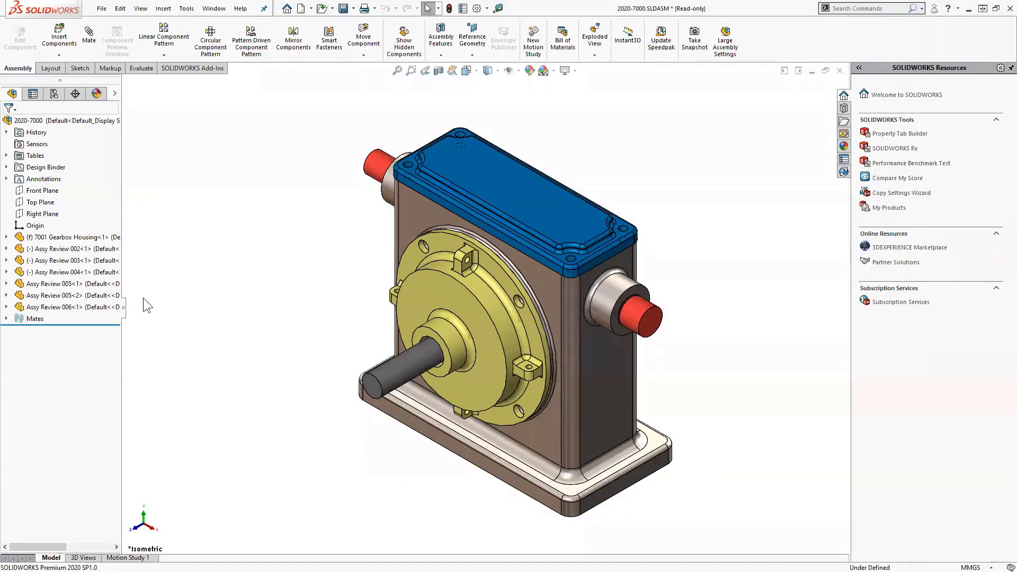
drag(123, 313, 199, 313)
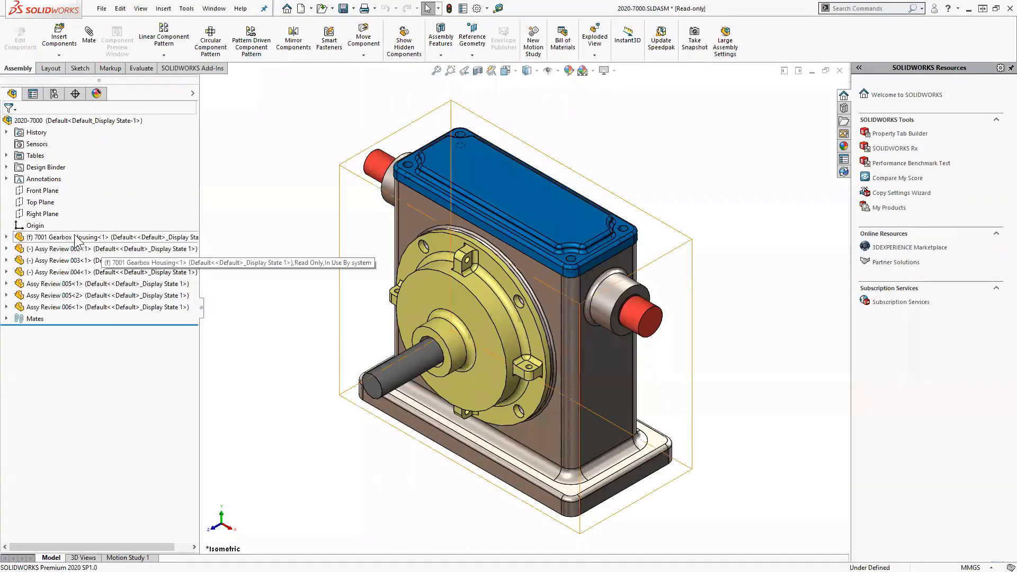
click(83, 238)
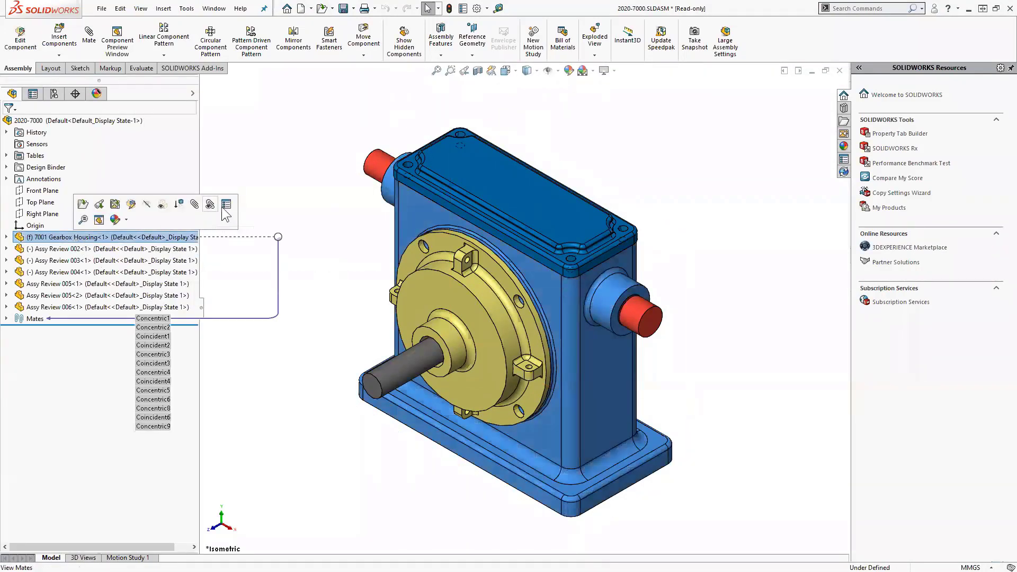
click(227, 204)
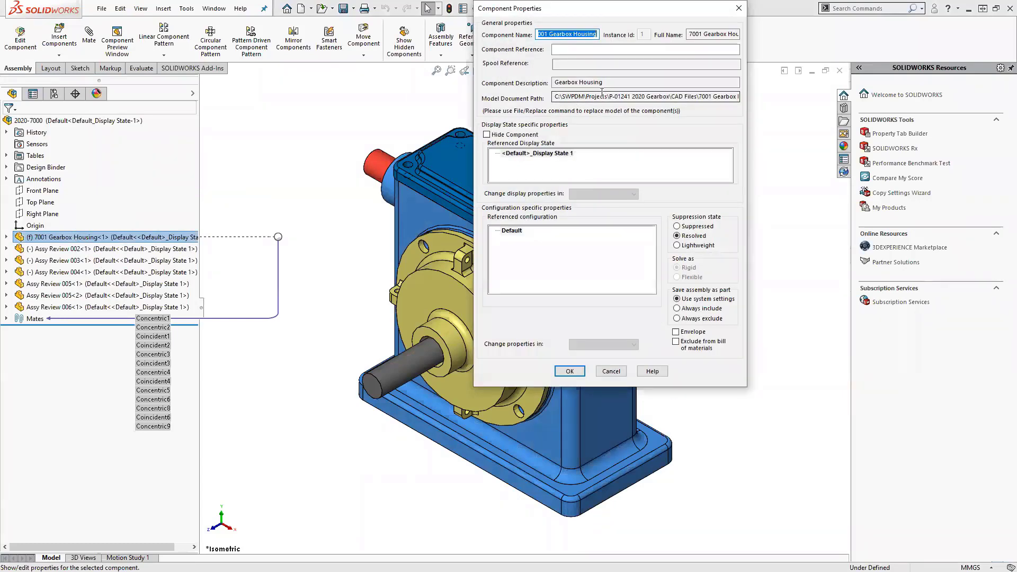
drag(622, 96, 713, 103)
click(670, 97)
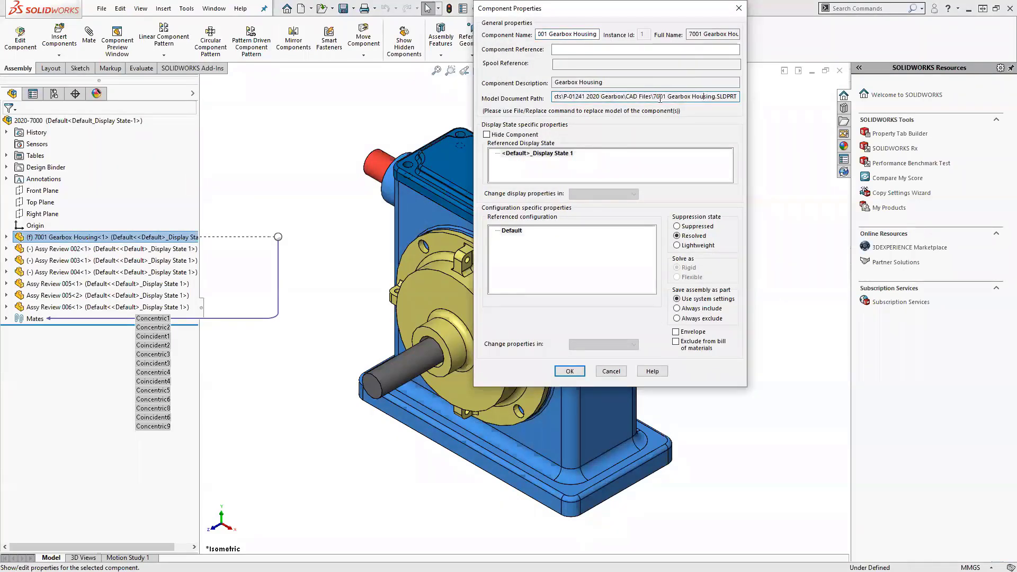
click(739, 10)
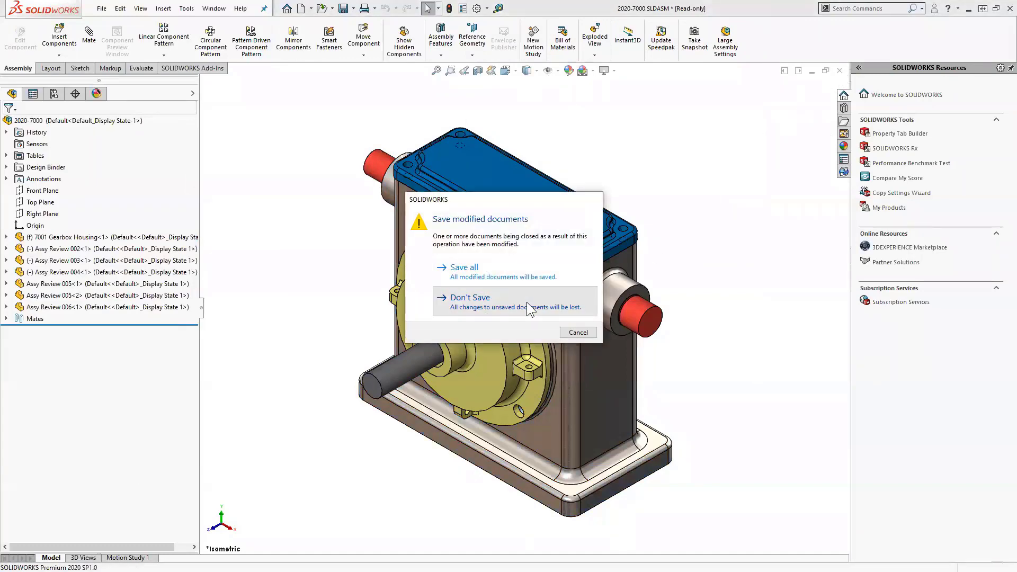
click(540, 297)
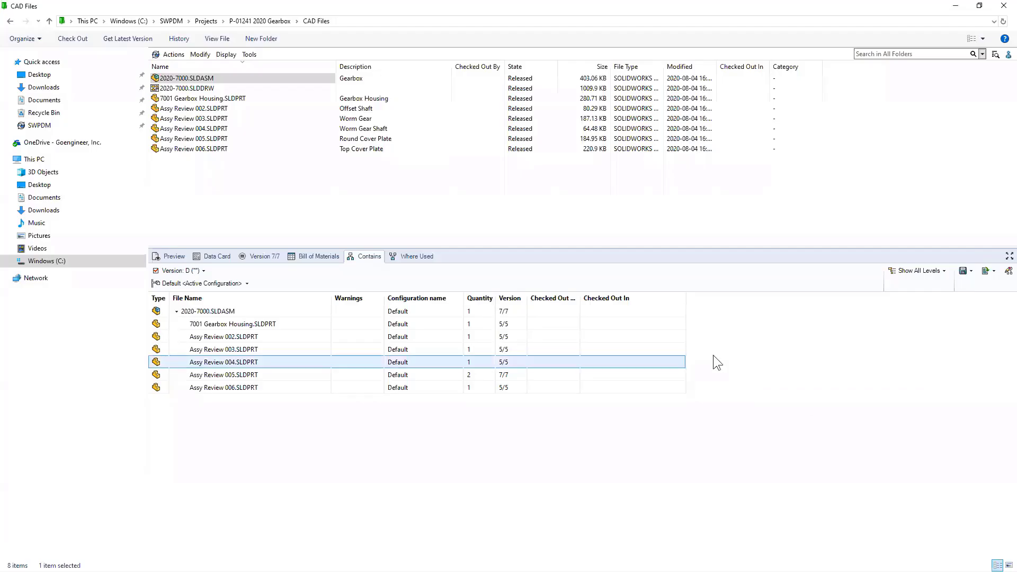
- Create a new folder named Components in CAD Files
click(316, 204)
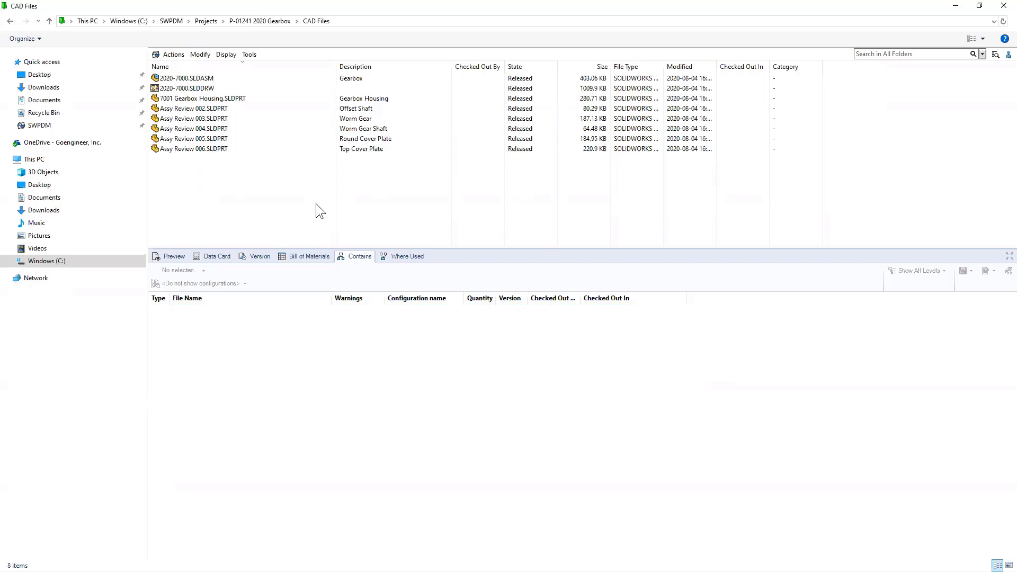
right_click(213, 167)
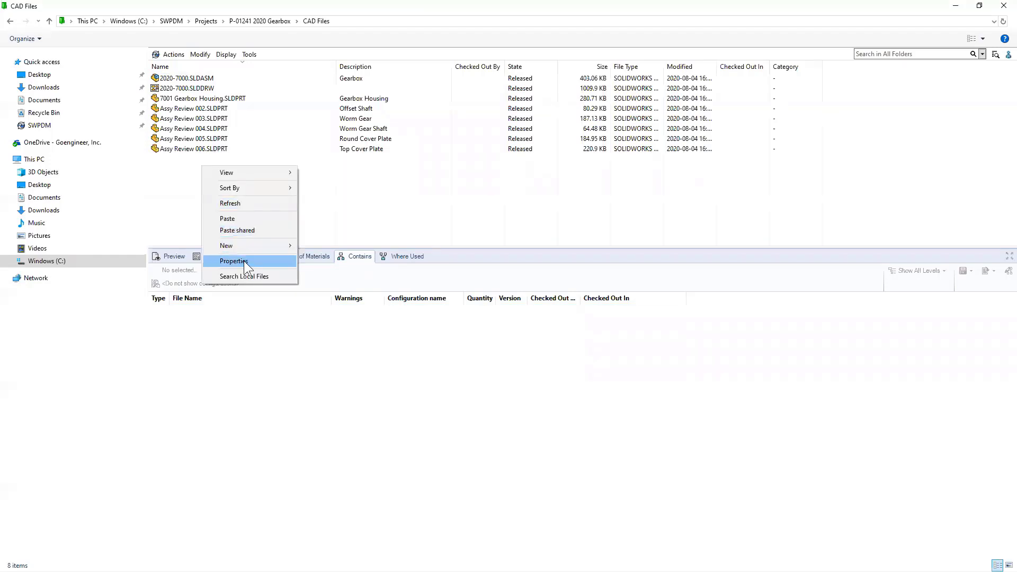
click(346, 247)
text(Components)
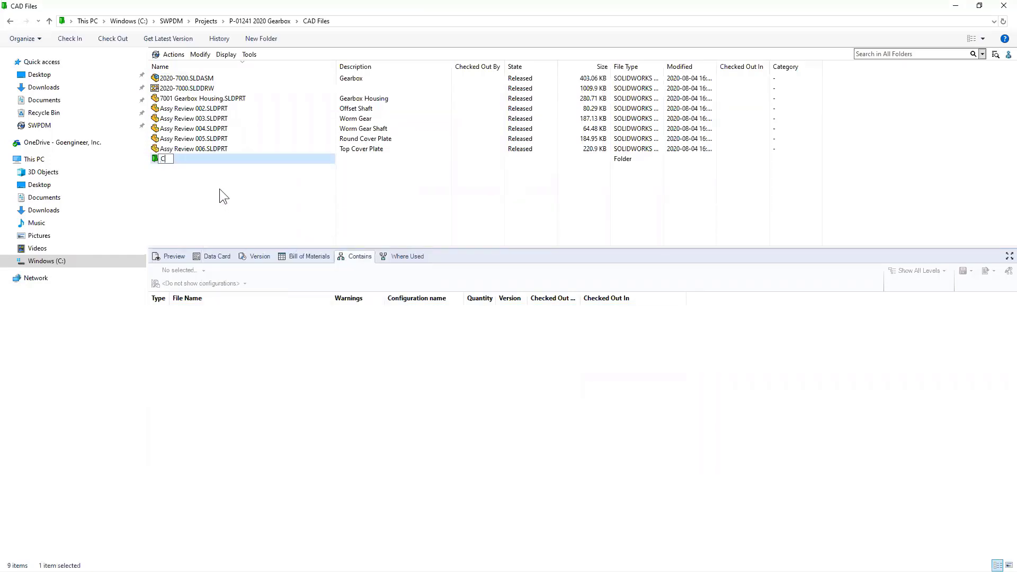
key(Return)
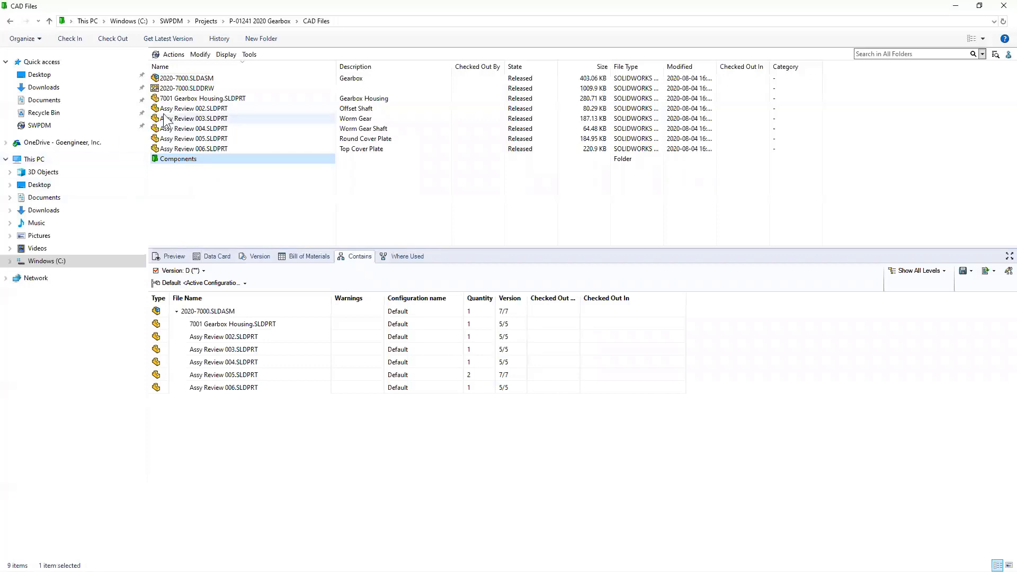
- Move the six part files, 7001 Gearbox Housing through Assy Review 006, into Components
click(175, 99)
shift+click(195, 149)
drag(202, 132, 178, 158)
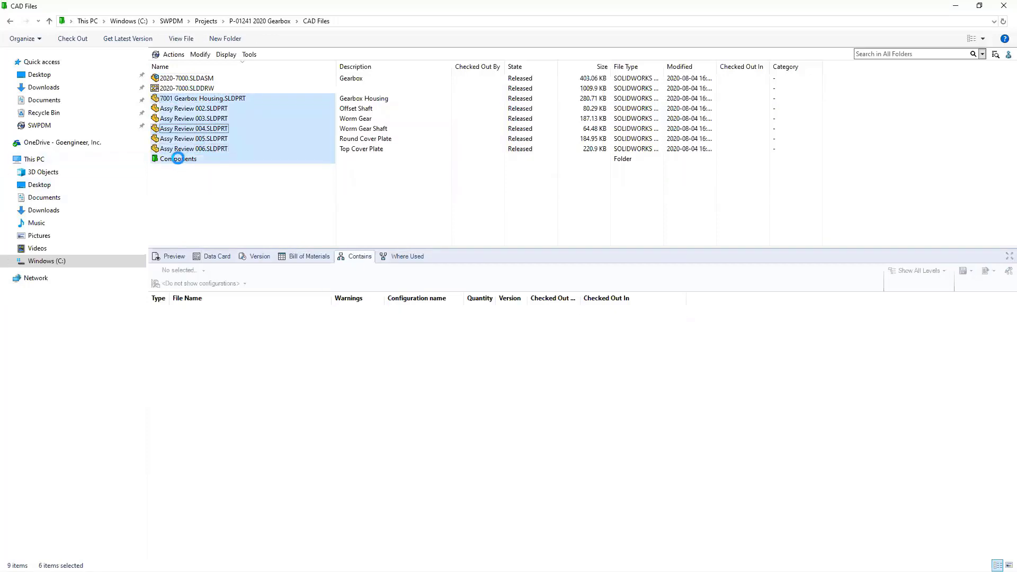
click(184, 89)
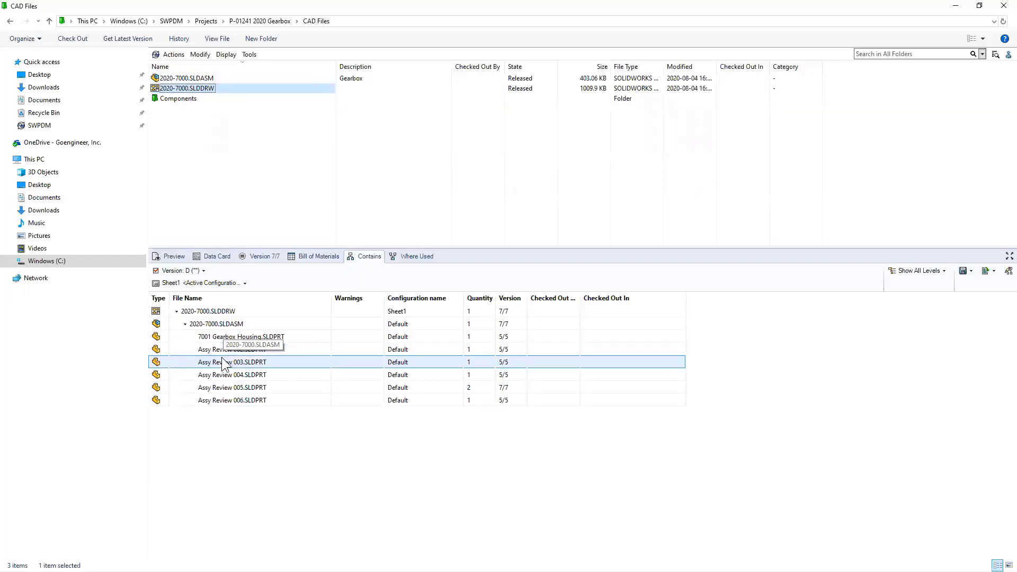
- Check out 2020-7000.SLDDRW together with all its referenced files
click(318, 257)
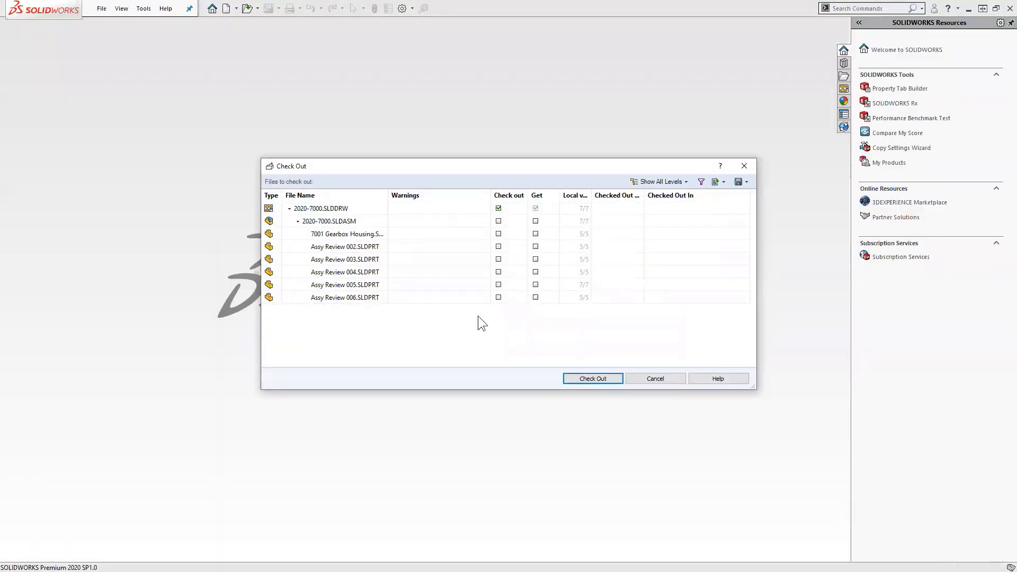
key(ctrl+a)
click(499, 298)
click(583, 379)
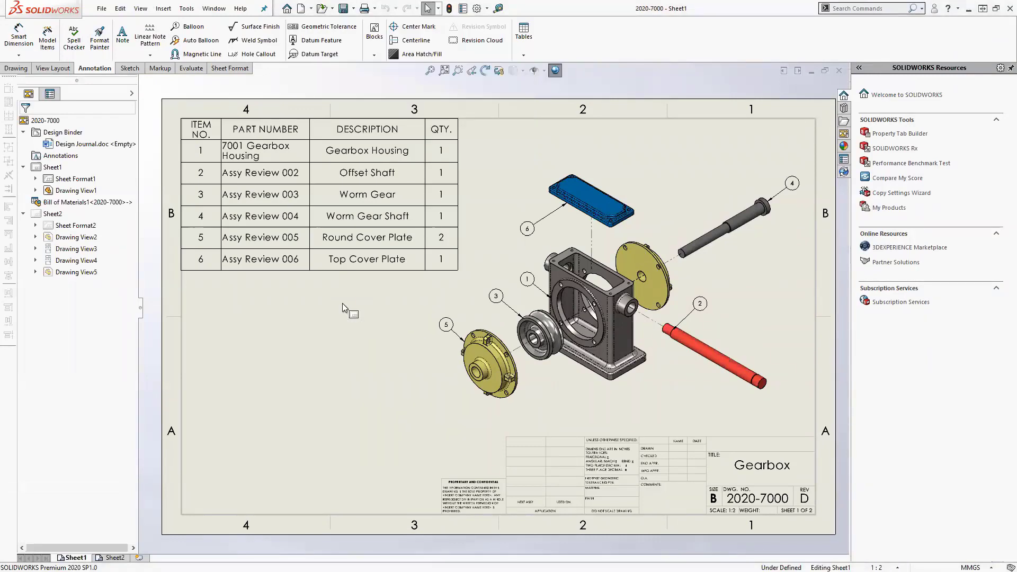
- Open the gearbox assembly from the drawing's exploded Drawing View1
mouse_move(253, 168)
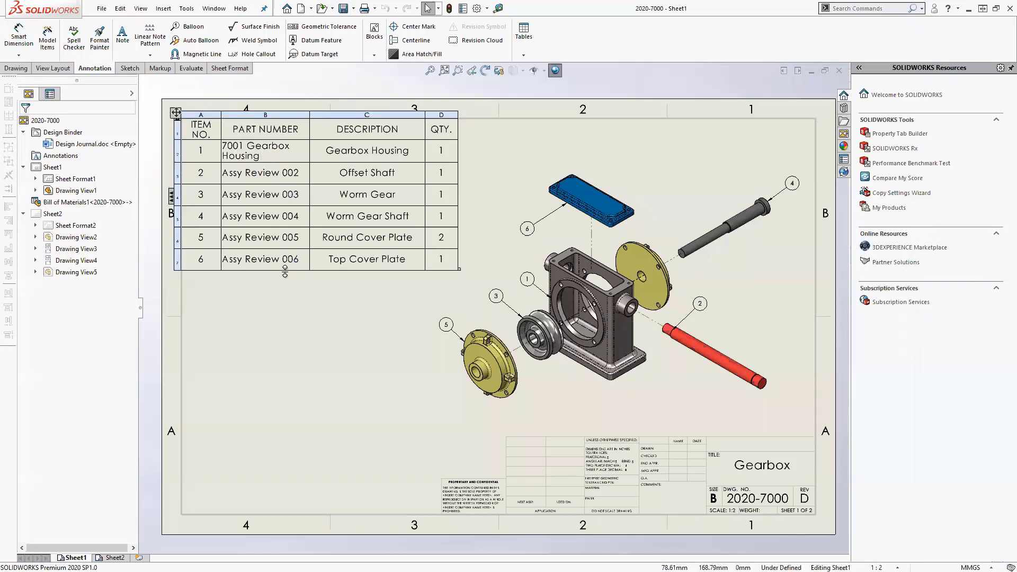
click(299, 360)
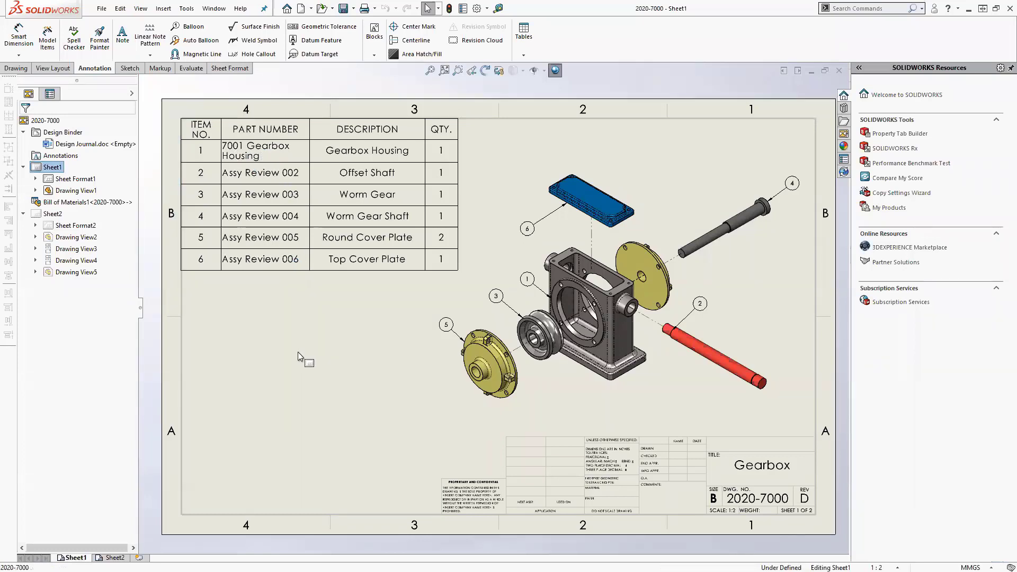
click(478, 245)
click(506, 217)
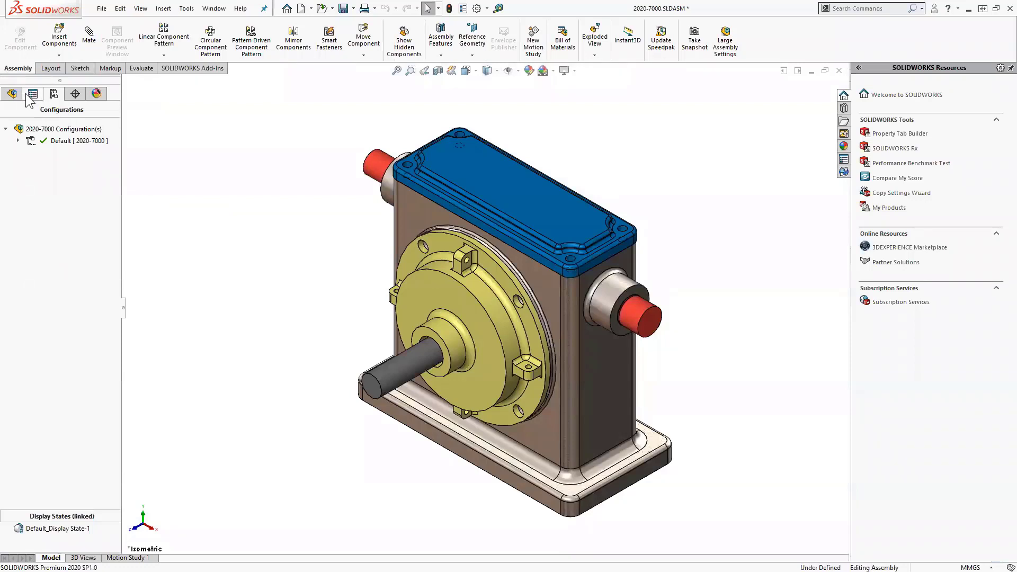
- Verify the 7001 Gearbox Housing path now includes Components, cancel, and return to the drawing
click(16, 94)
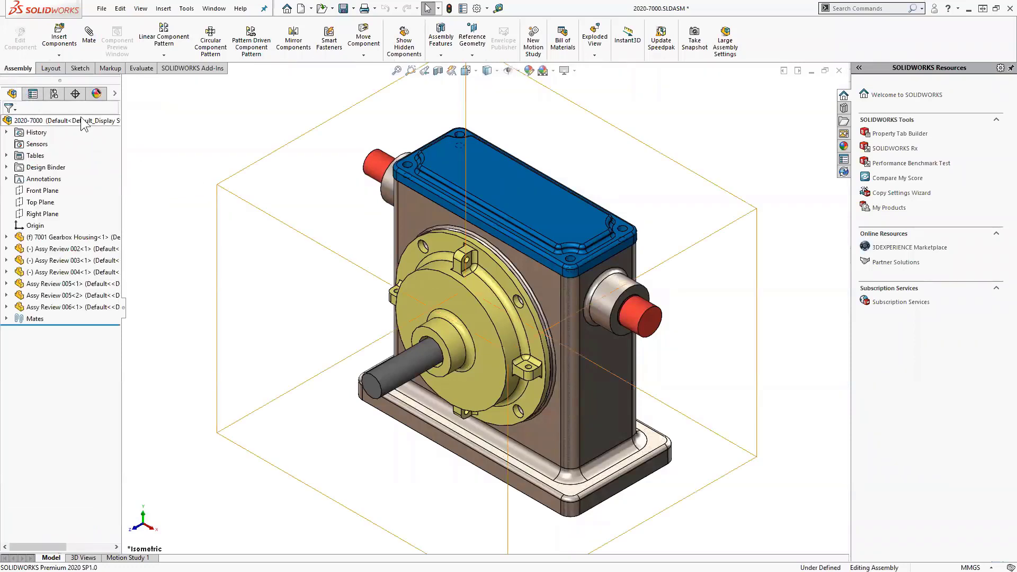
right_click(100, 237)
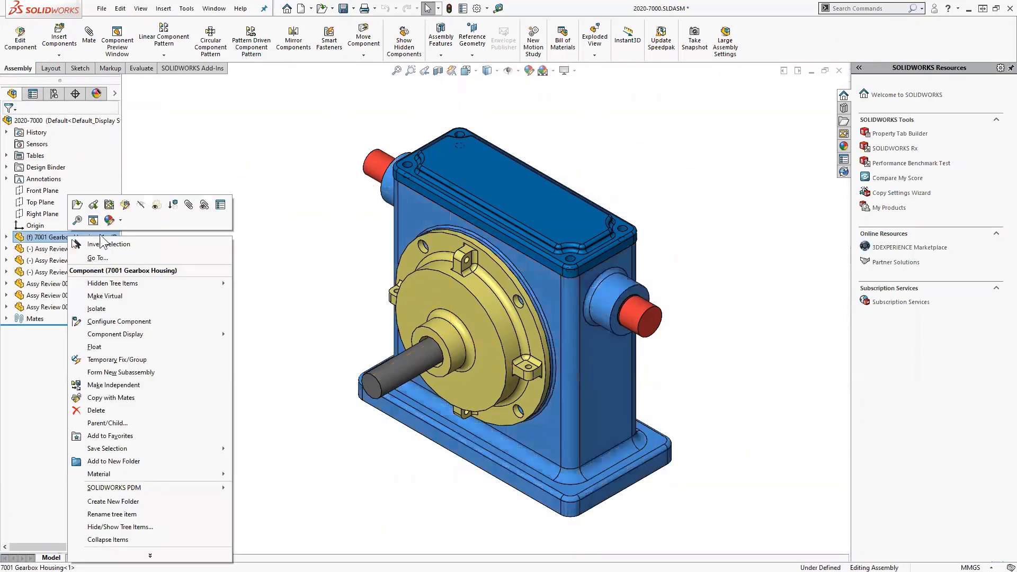
click(218, 206)
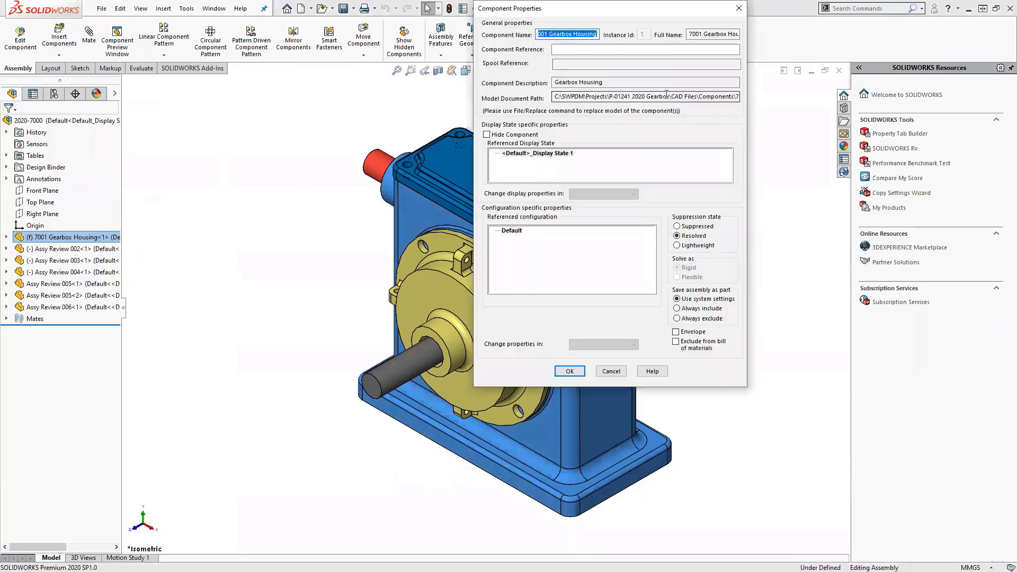
click(625, 96)
drag(625, 96, 736, 96)
click(667, 97)
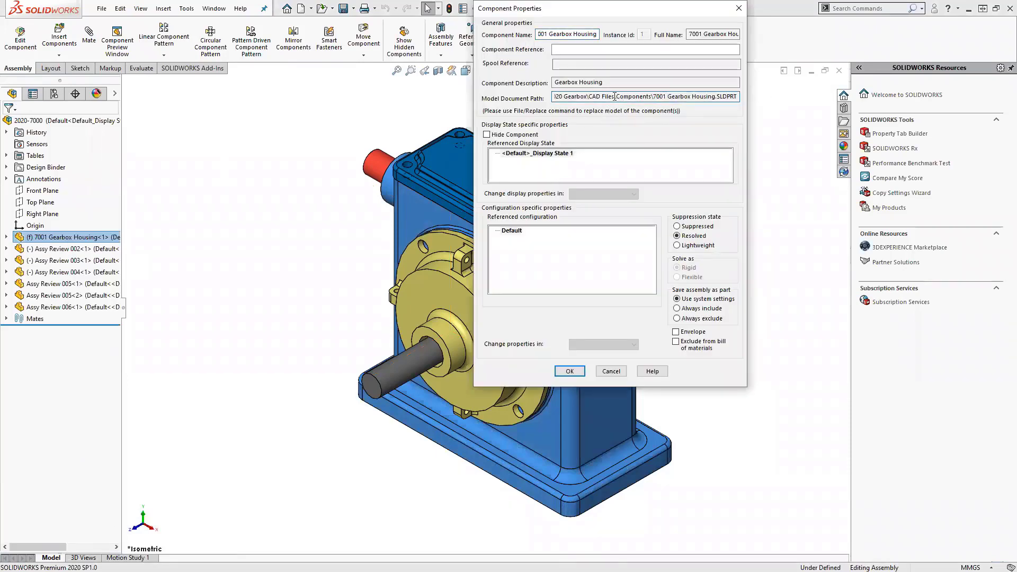
drag(615, 96, 662, 99)
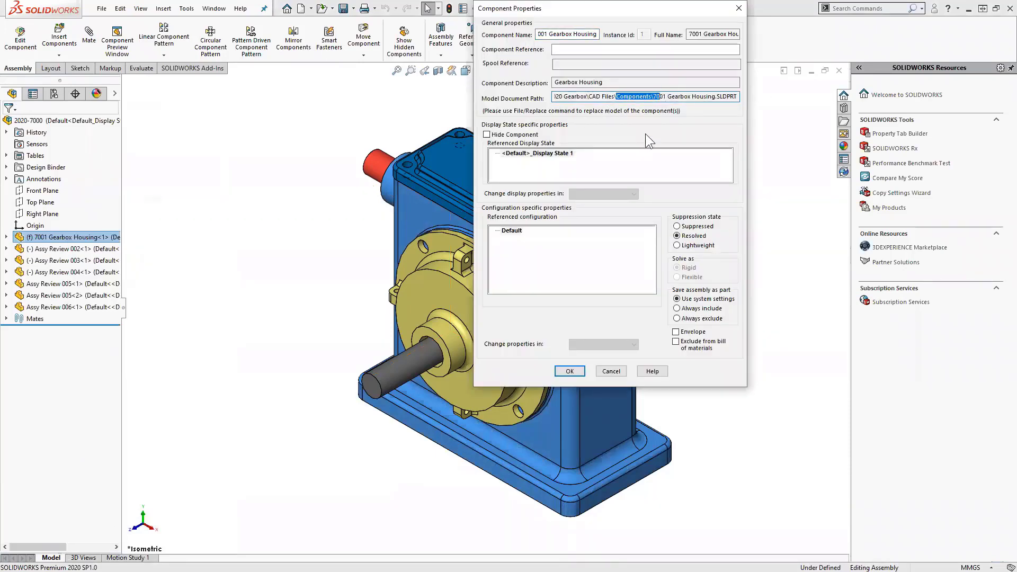
click(610, 372)
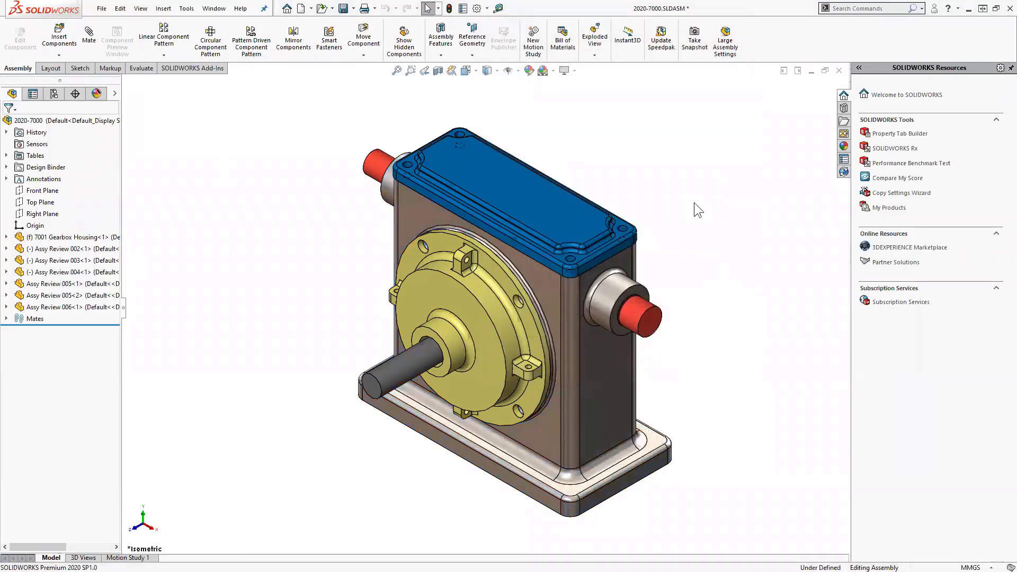
key(ctrl+Tab)
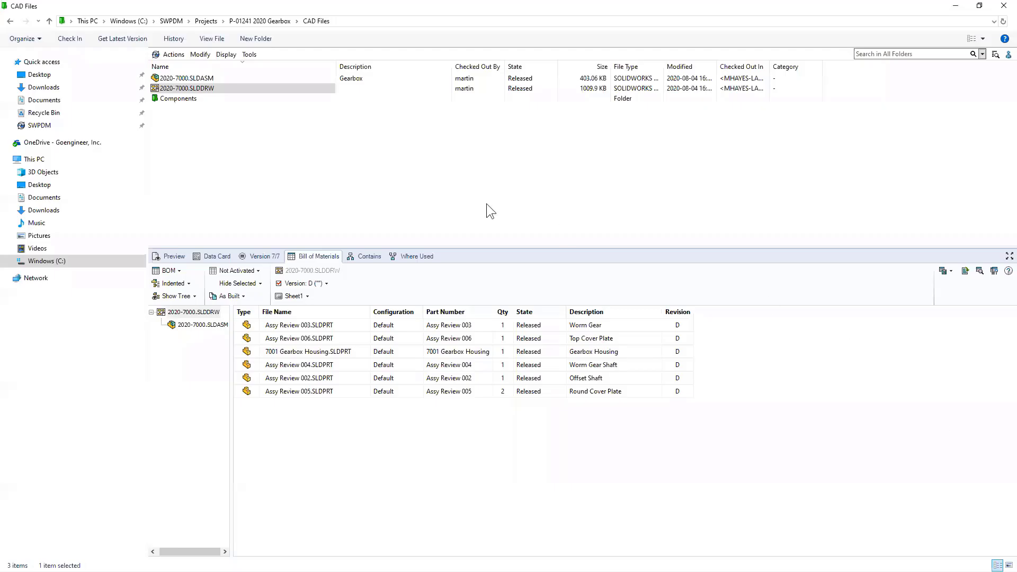
- Browse into the vault's Components folder and back up to CAD Files
double_click(310, 9)
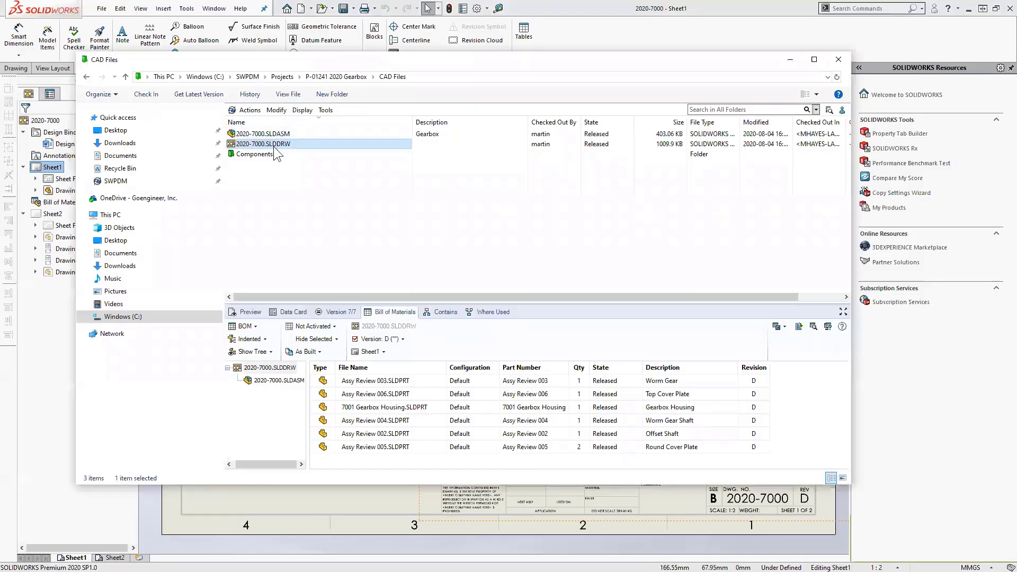
click(255, 154)
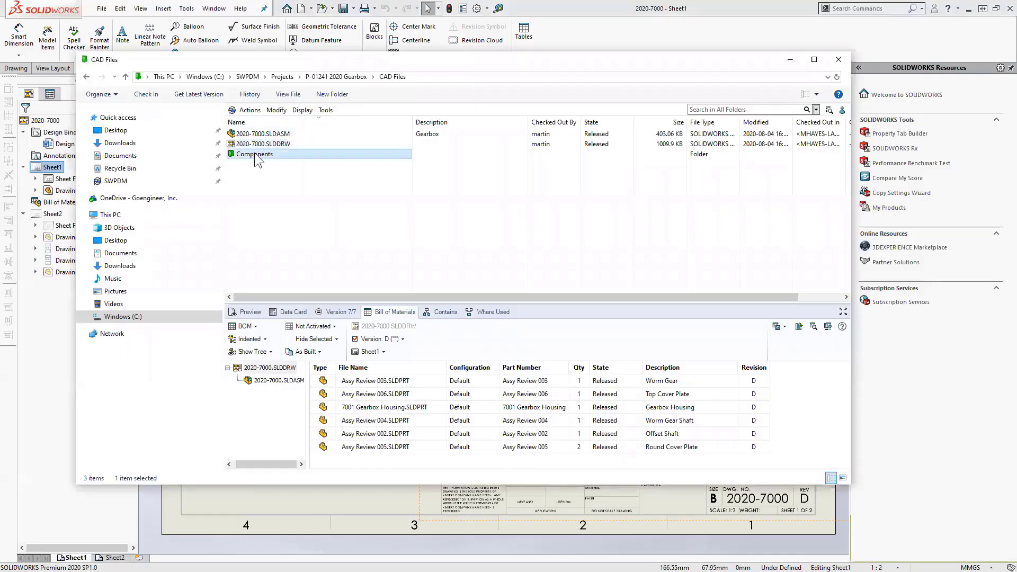
double_click(254, 154)
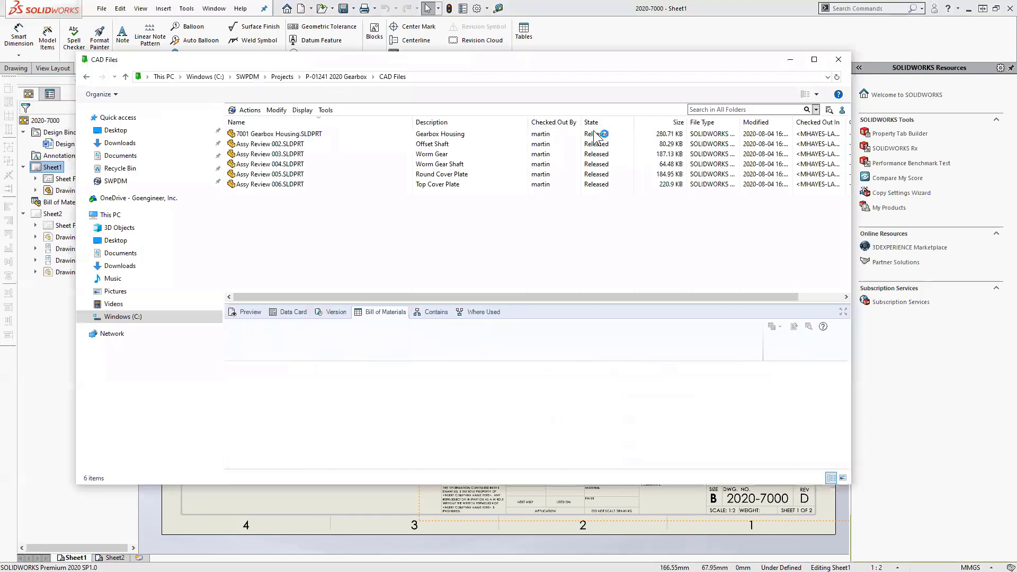
click(392, 76)
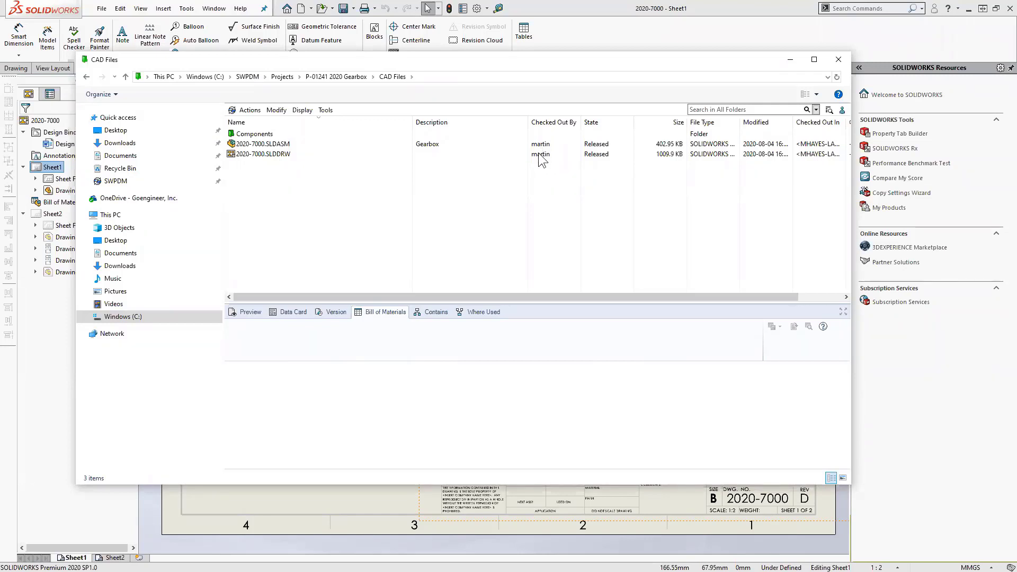
- Show the PDM task pane beside the drawing, widened, with 2020-7000 expanded
click(588, 12)
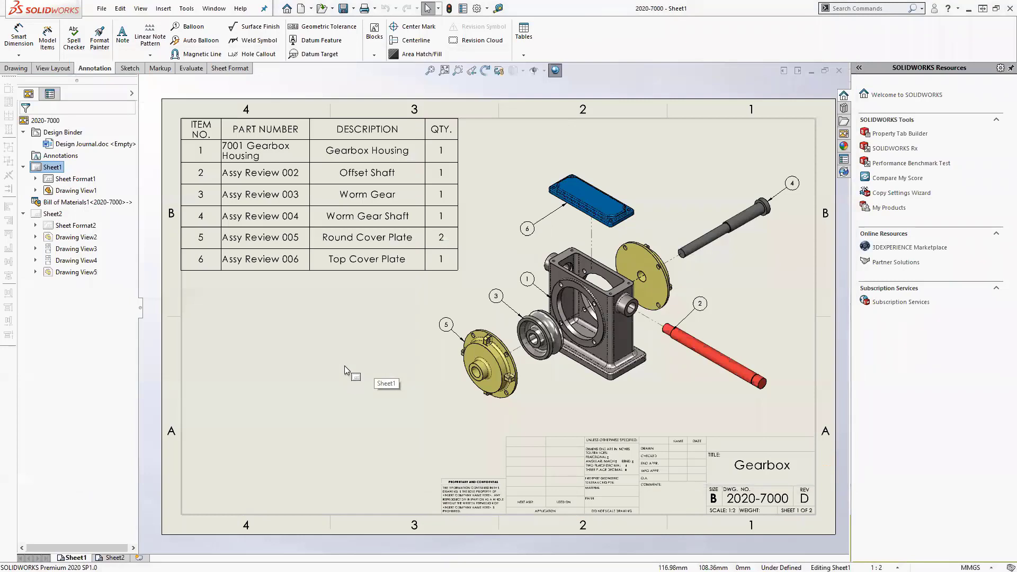
click(844, 172)
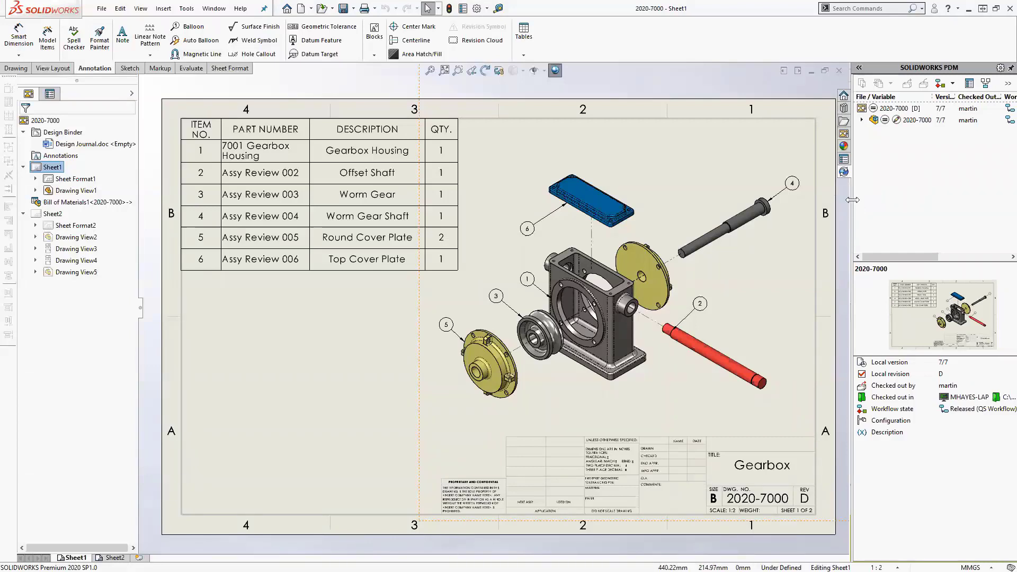
drag(853, 198, 780, 196)
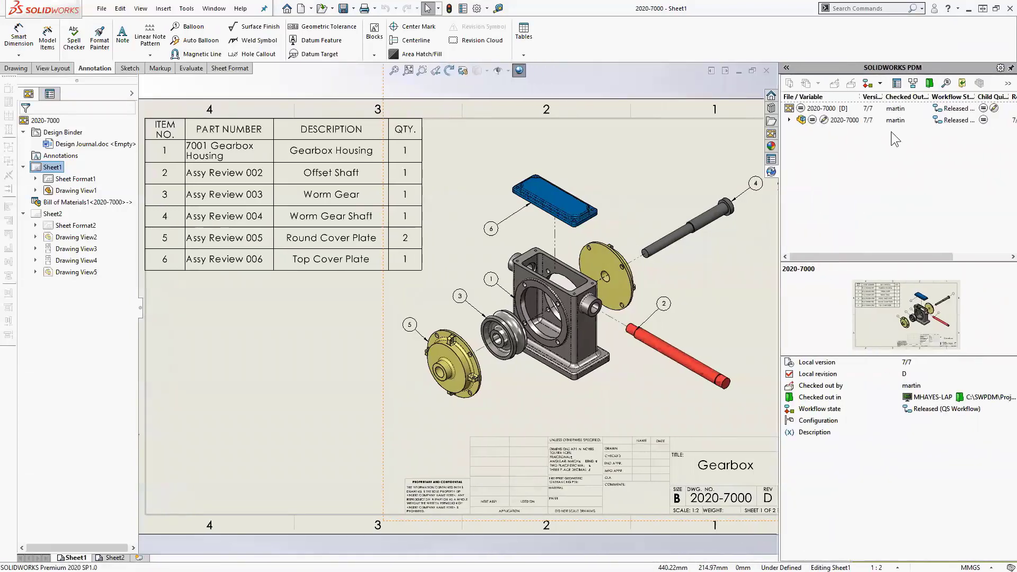
click(790, 120)
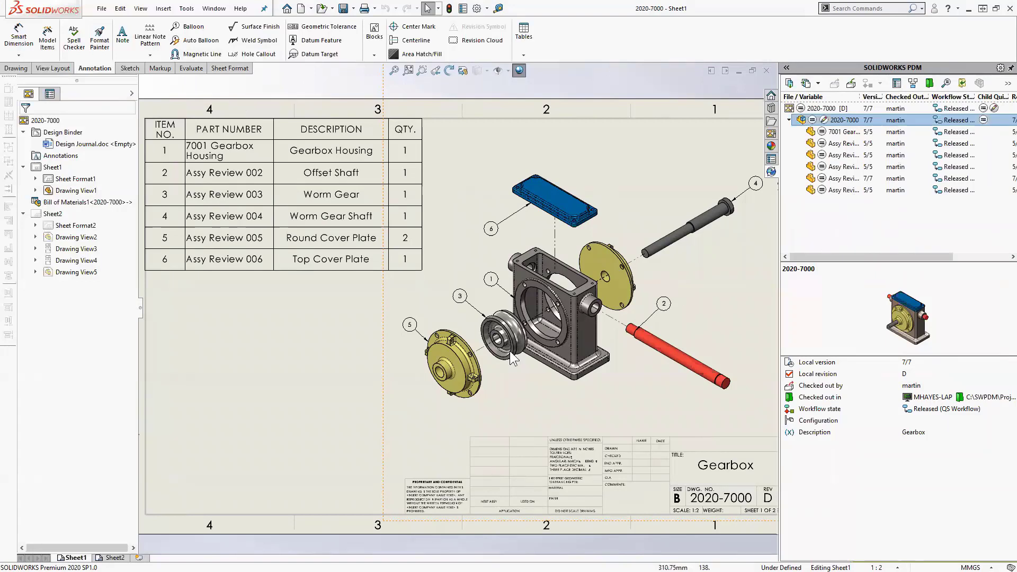
- Get the latest vault version of Assy Review 003 from the PDM task pane
click(305, 387)
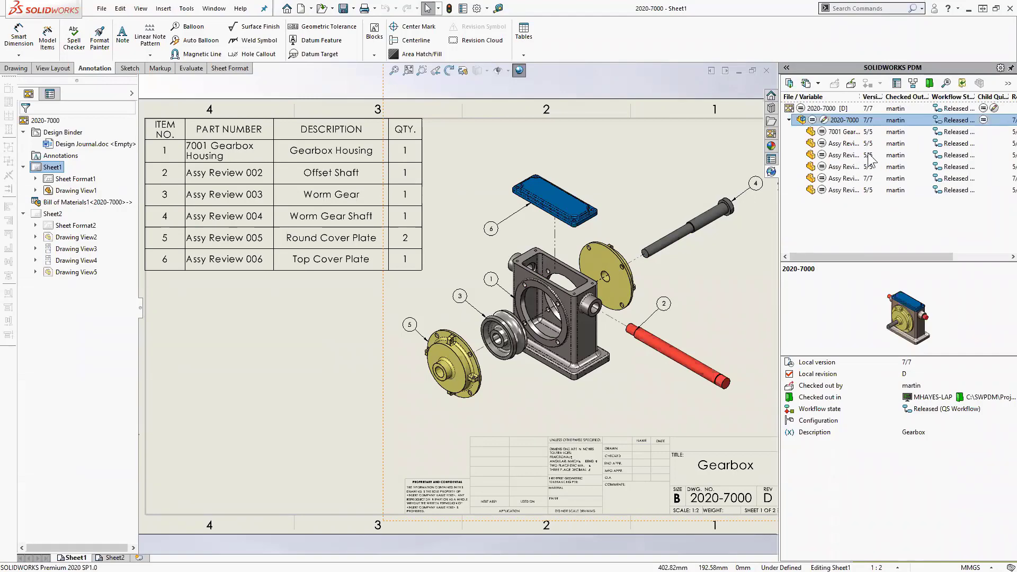
right_click(852, 155)
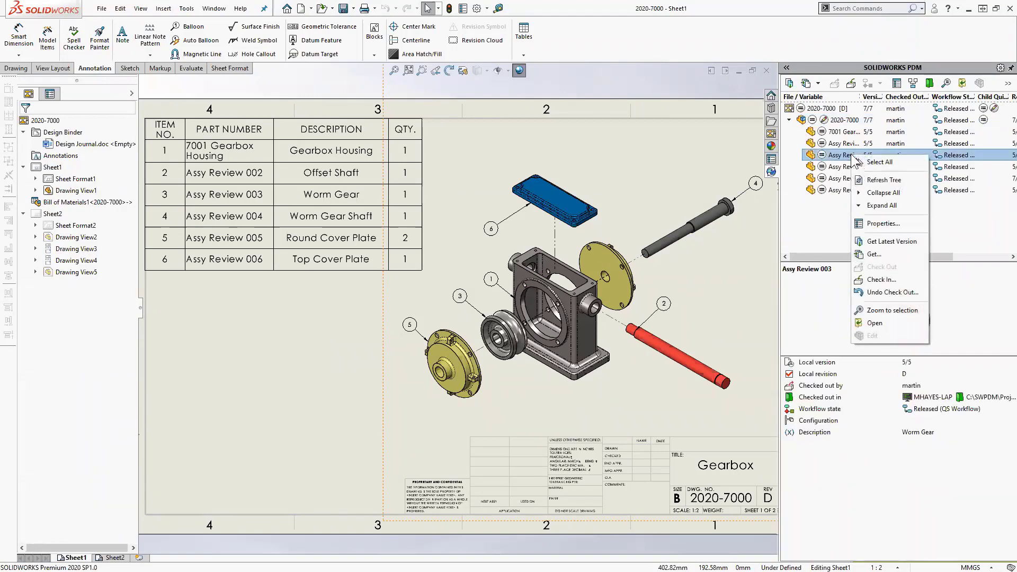
click(890, 241)
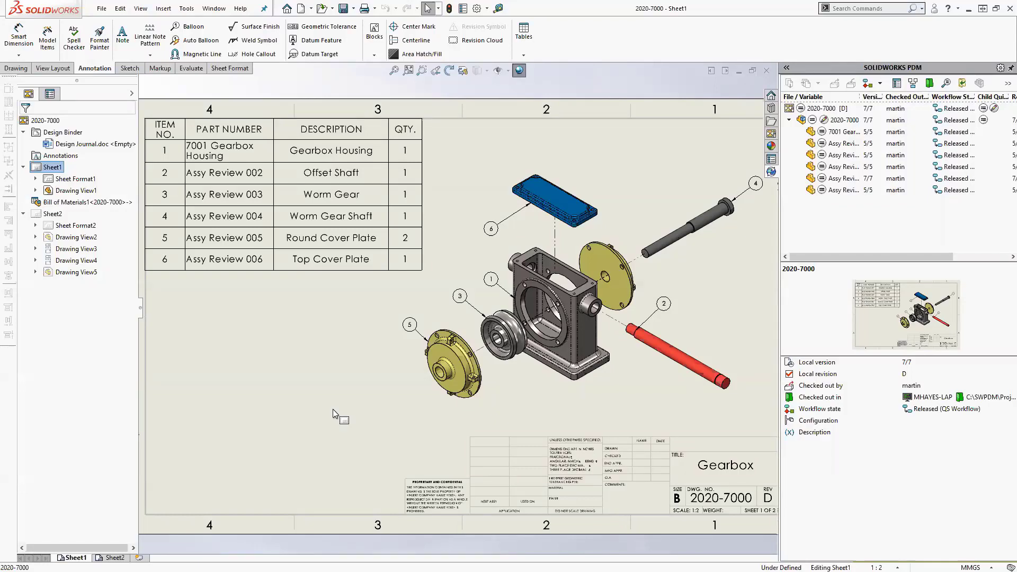
- Open Assy Review 005.SLDPRT, the round cover plate, from its drawing view
mouse_move(142, 113)
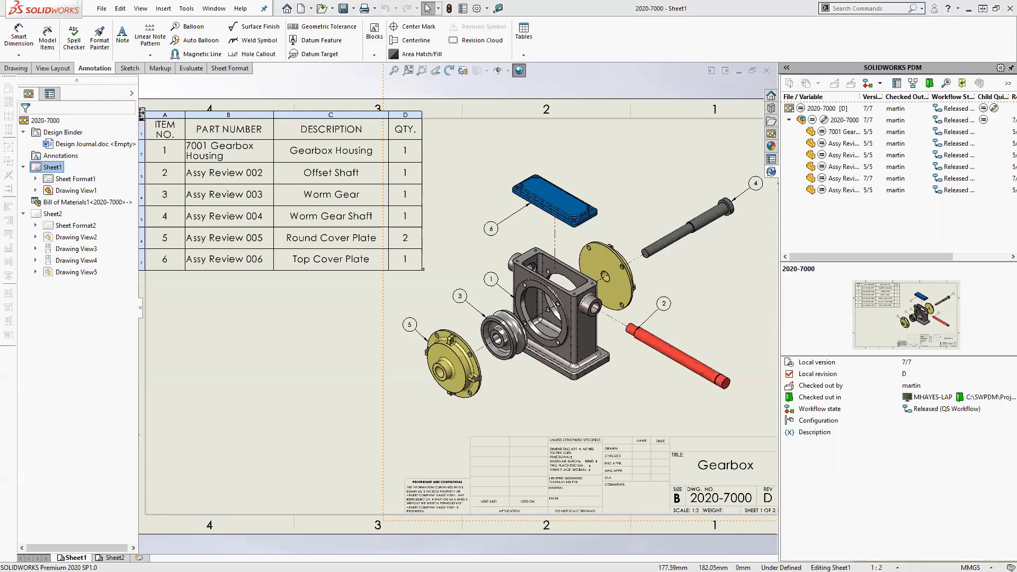
click(297, 442)
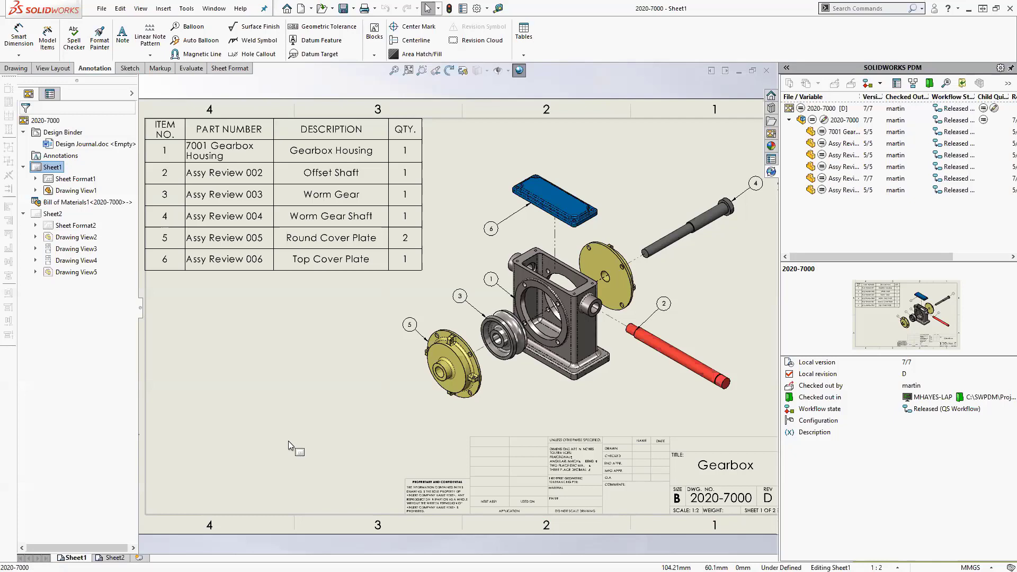
click(454, 360)
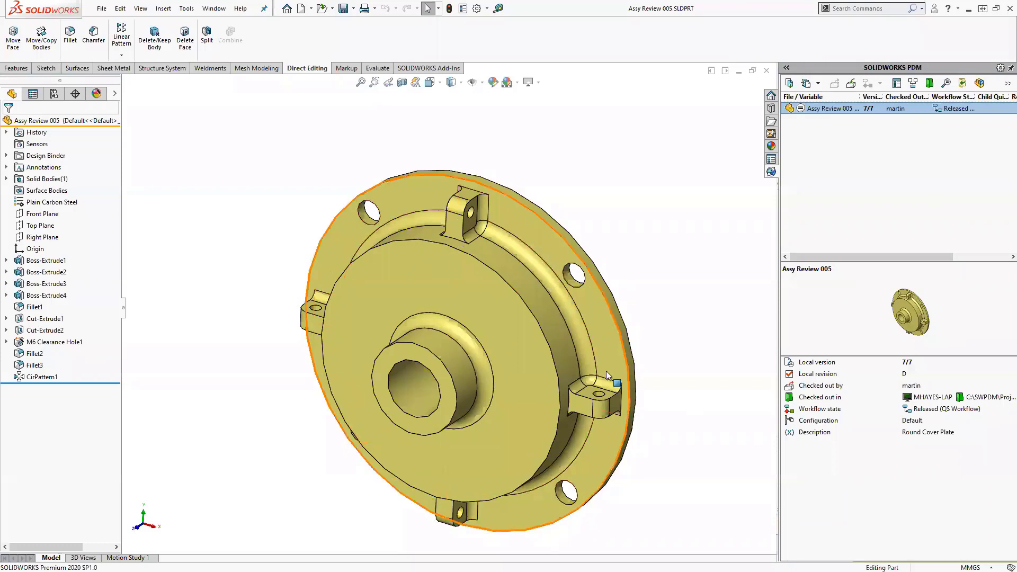
- Suppress the cover plate's CirPattern1 lugs, save Assy Review 005, and close it
click(34, 376)
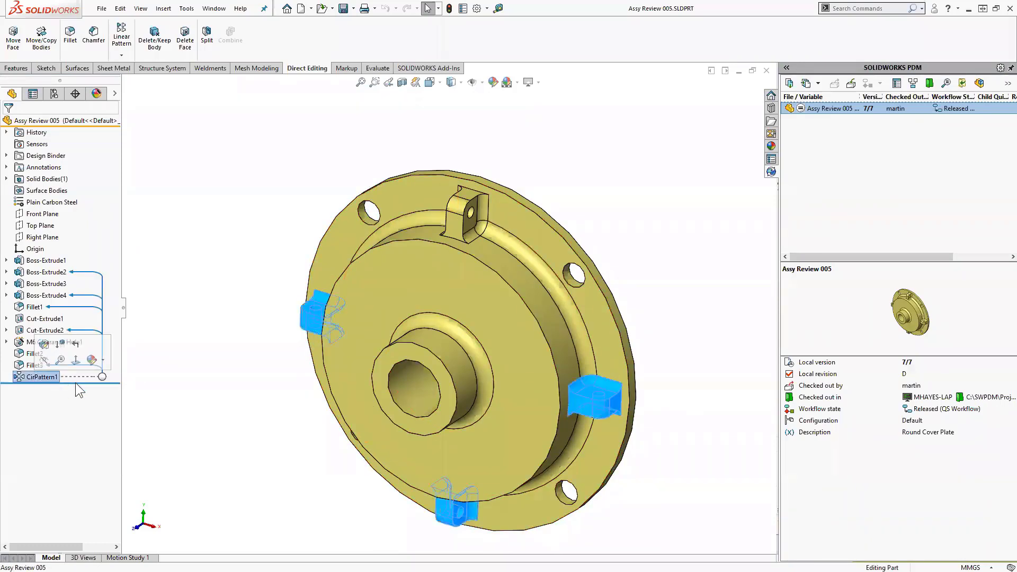
click(59, 343)
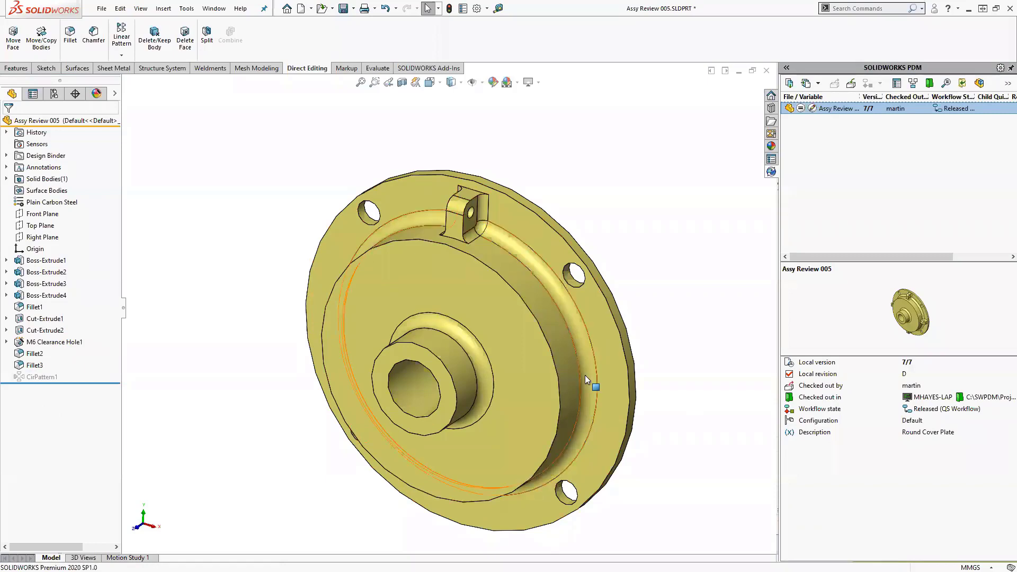
middle_drag(585, 375, 561, 380)
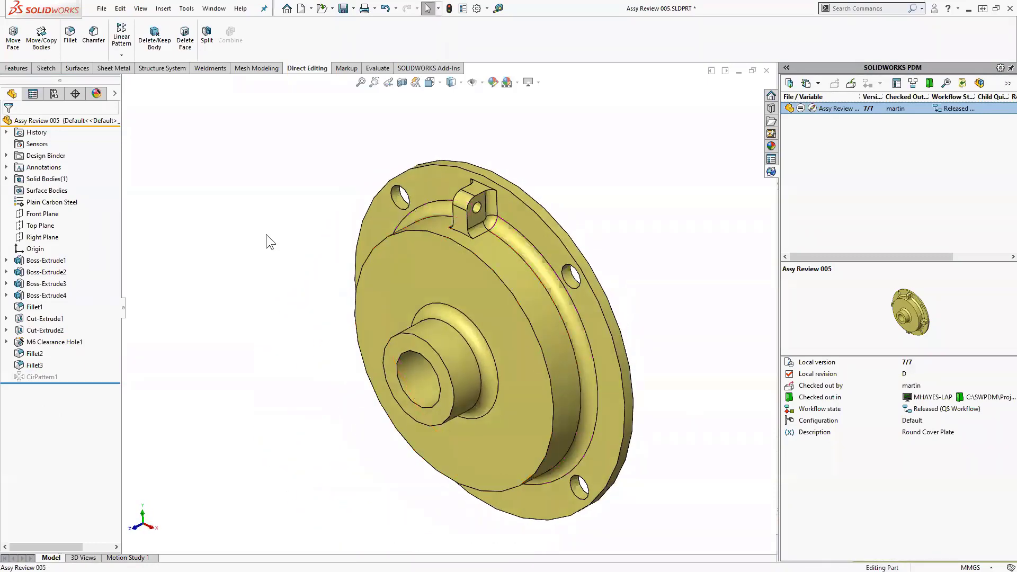
key(ctrl+s)
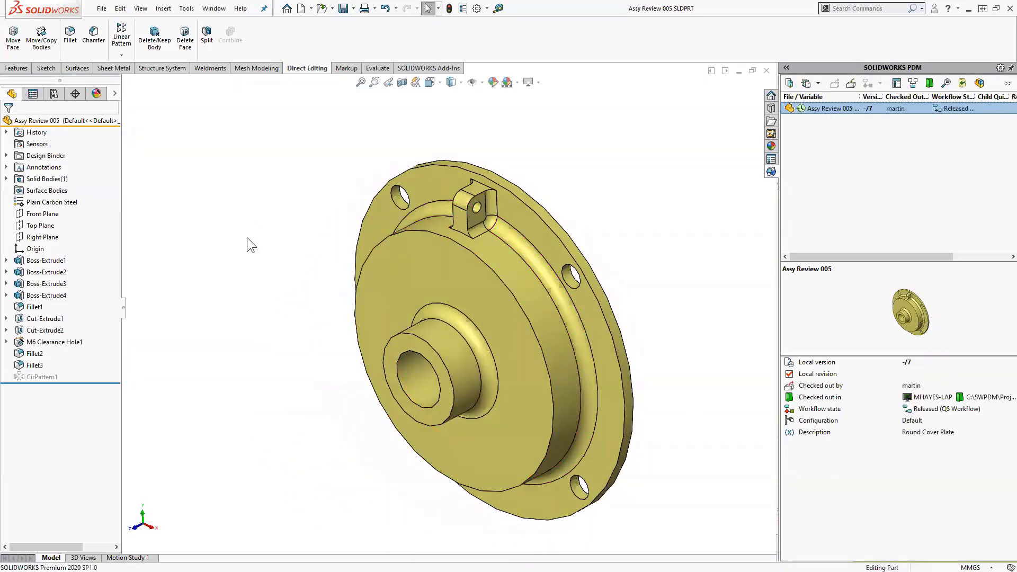
click(766, 71)
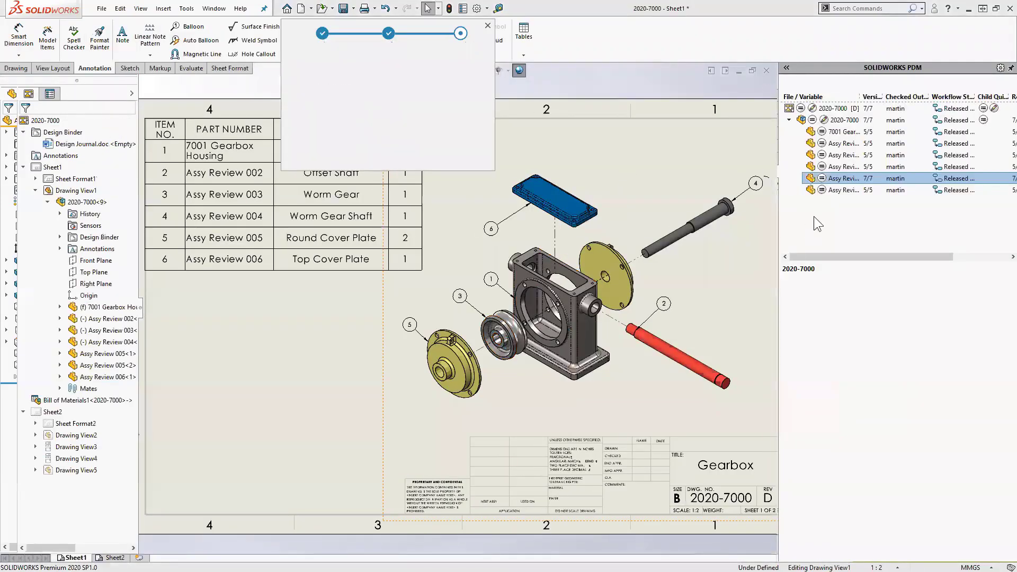
- Dismiss the update popup, widen the version column, and list the 2020-7000.SLDASM views in the View Palette
click(322, 367)
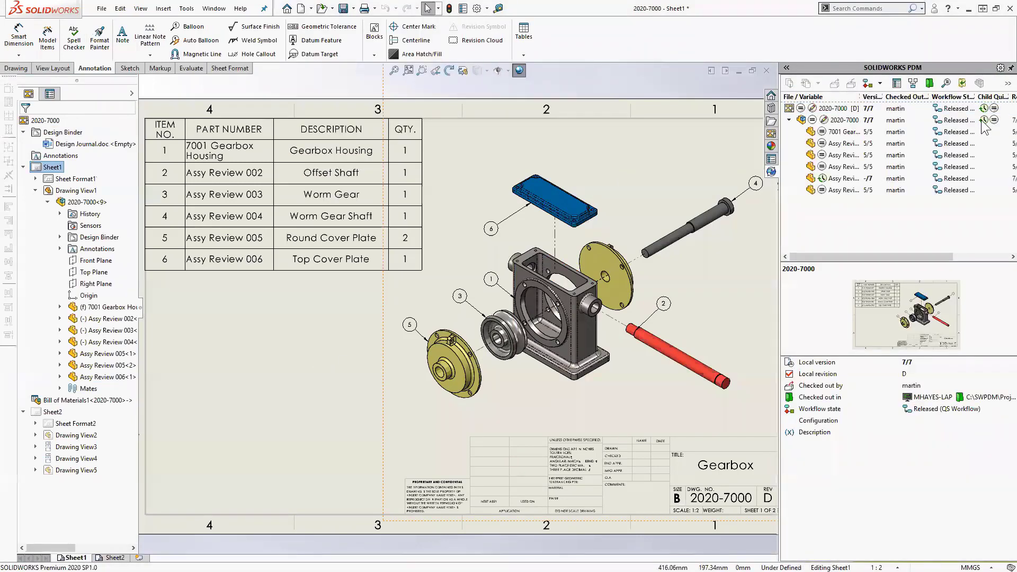
mouse_move(982, 115)
drag(882, 96, 890, 96)
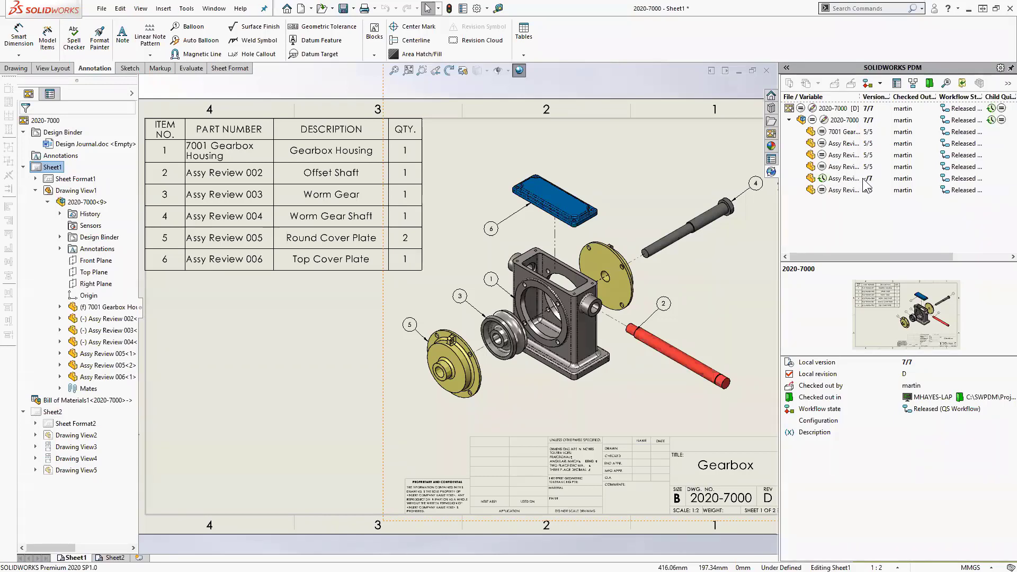
mouse_move(825, 181)
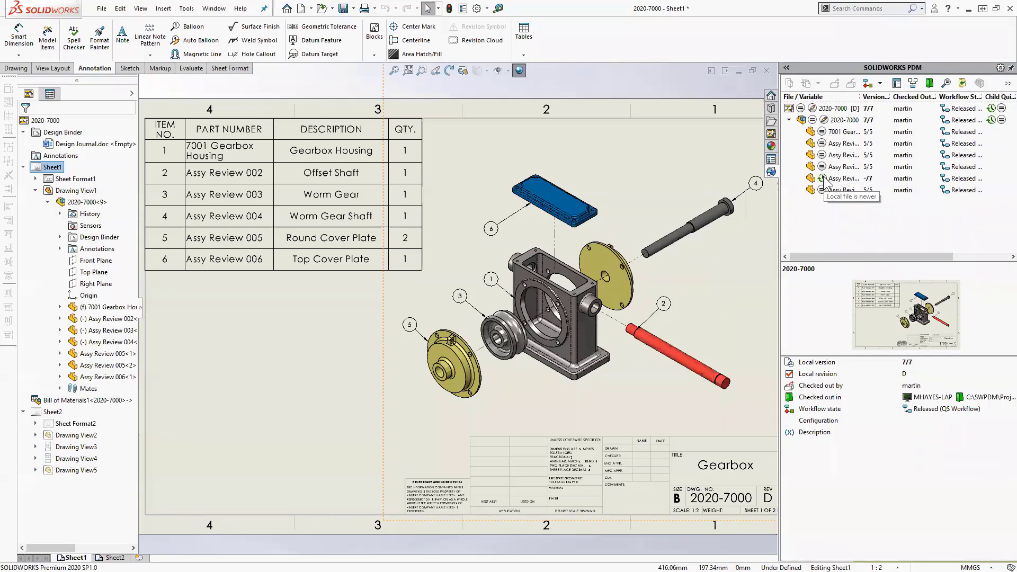
mouse_move(824, 120)
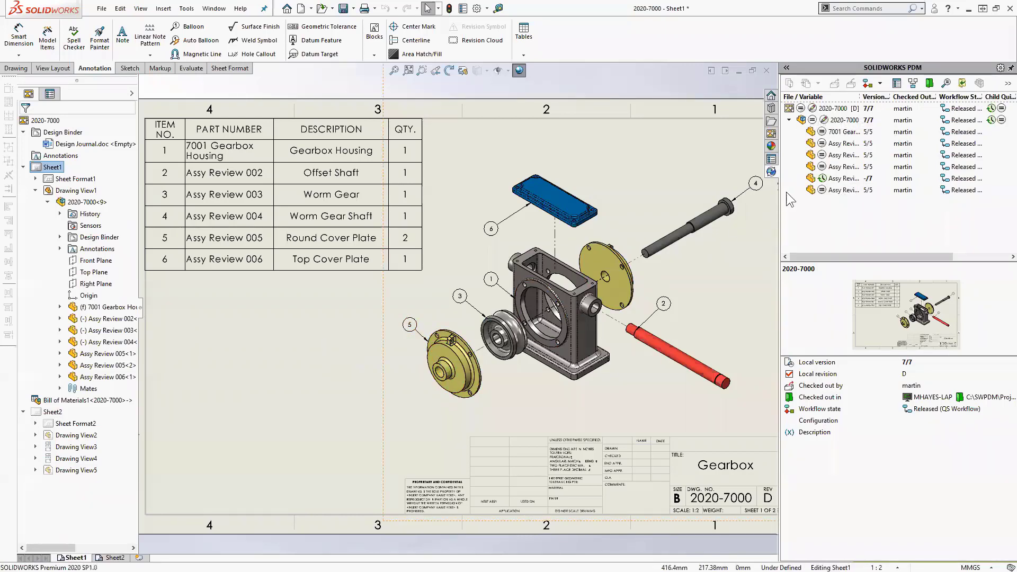
click(773, 134)
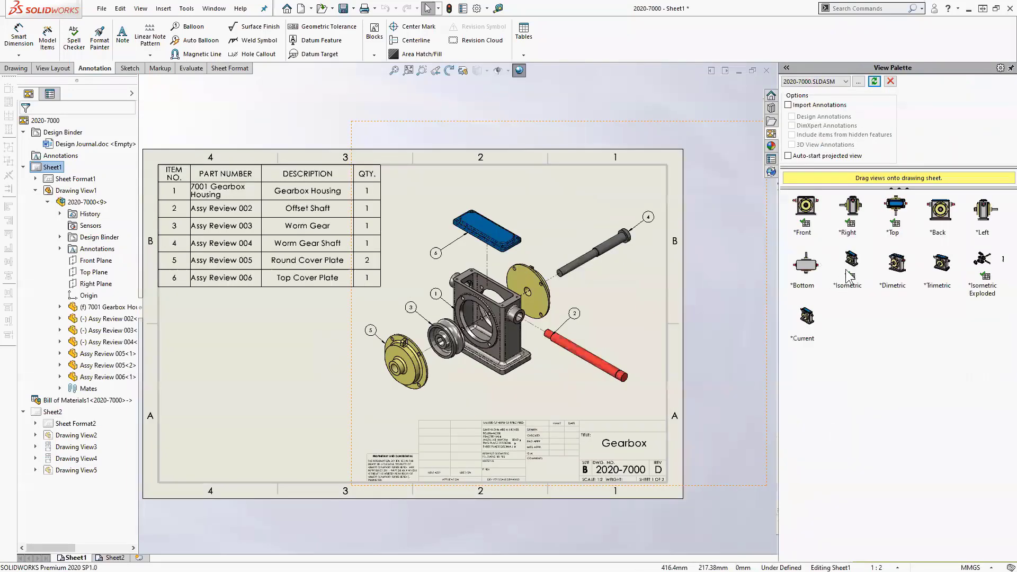
- Place a Front view of the gearbox at the sheet's lower left, shaded with edges
mouse_move(810, 208)
mouse_down()
mouse_move(555, 302)
mouse_move(303, 325)
mouse_up()
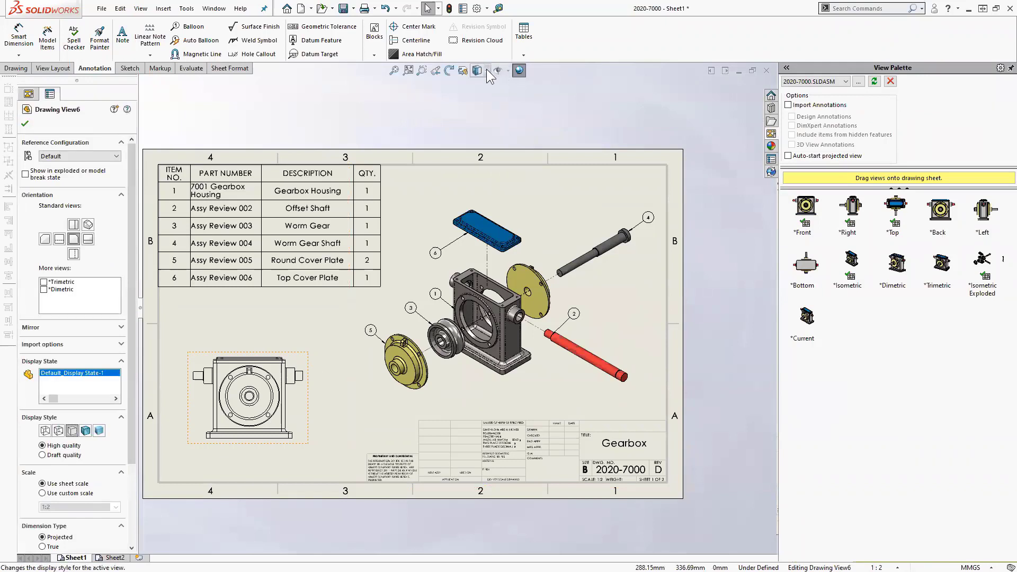
click(486, 70)
click(478, 100)
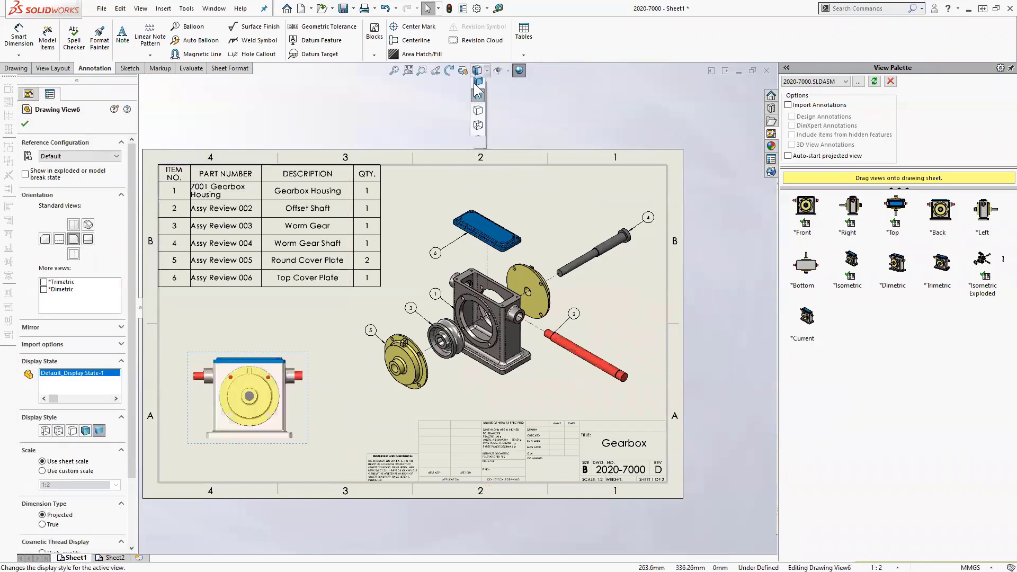
click(255, 315)
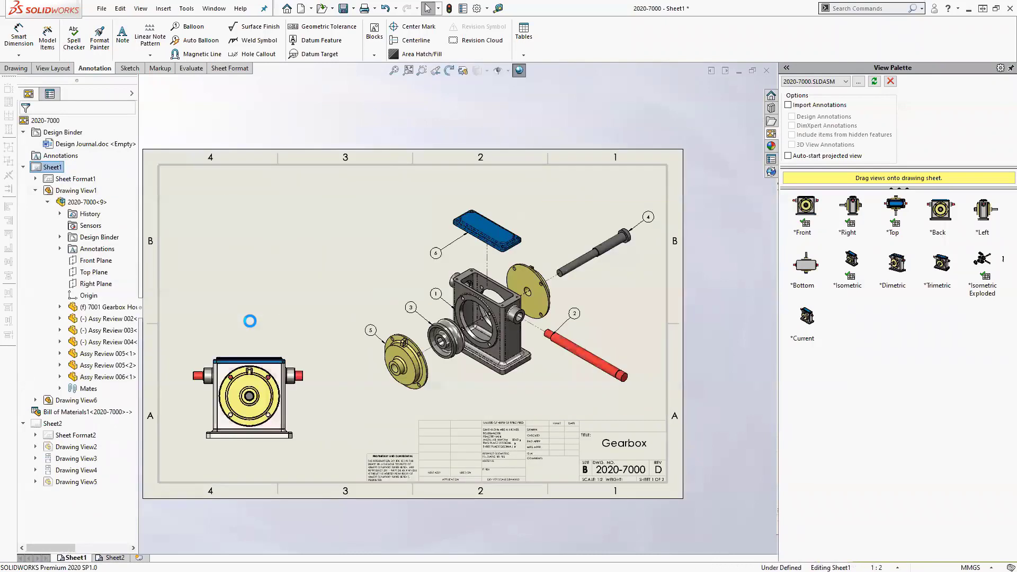
click(304, 333)
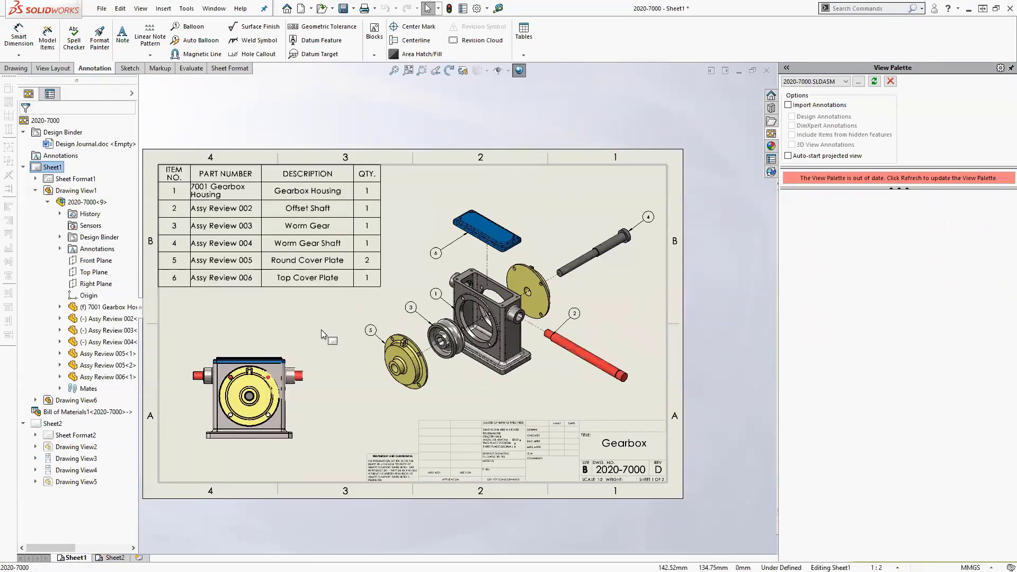
- Select the 2020-7000 drawing in the PDM vault list and start checking it in
click(771, 172)
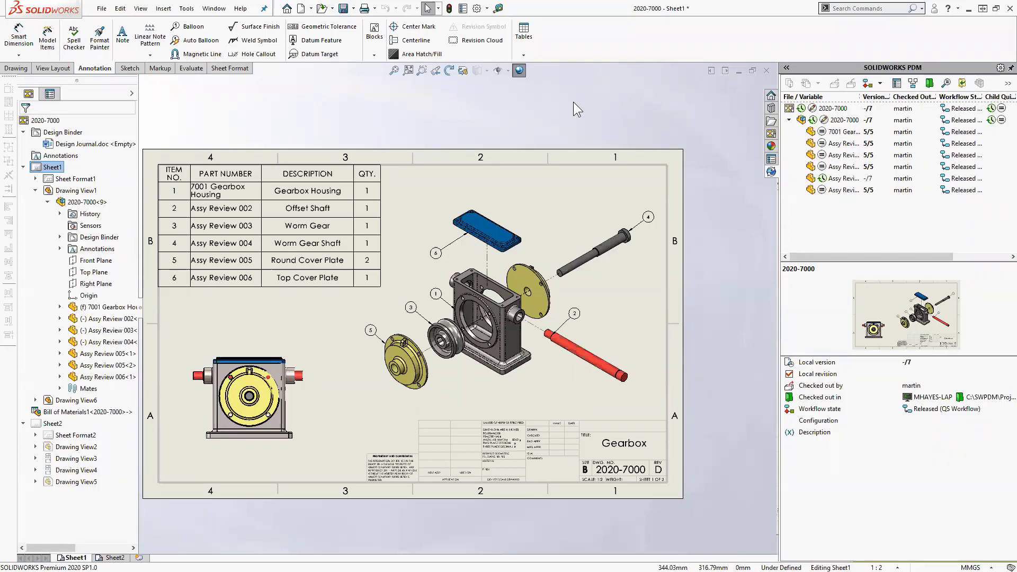
click(844, 109)
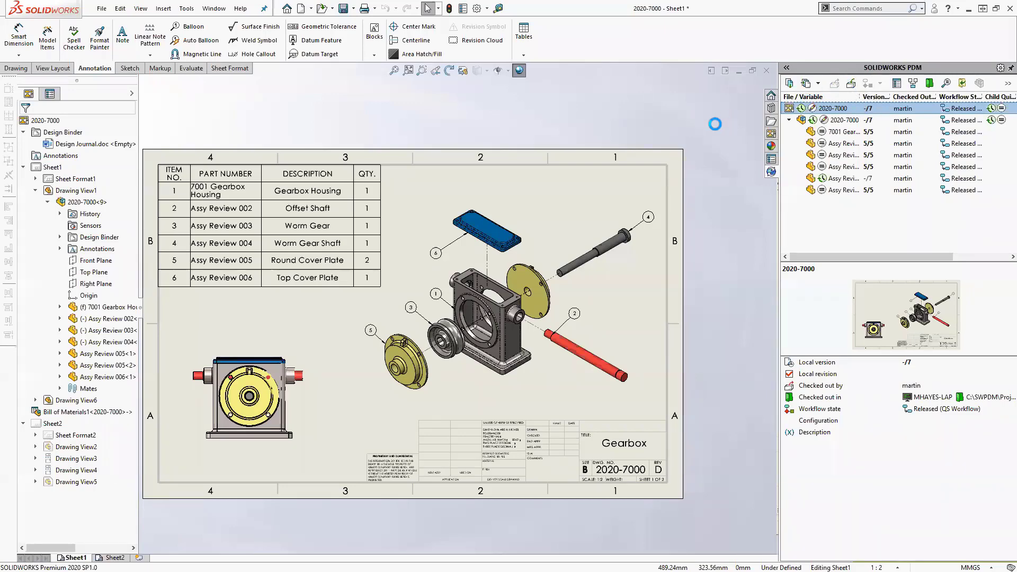
double_click(840, 109)
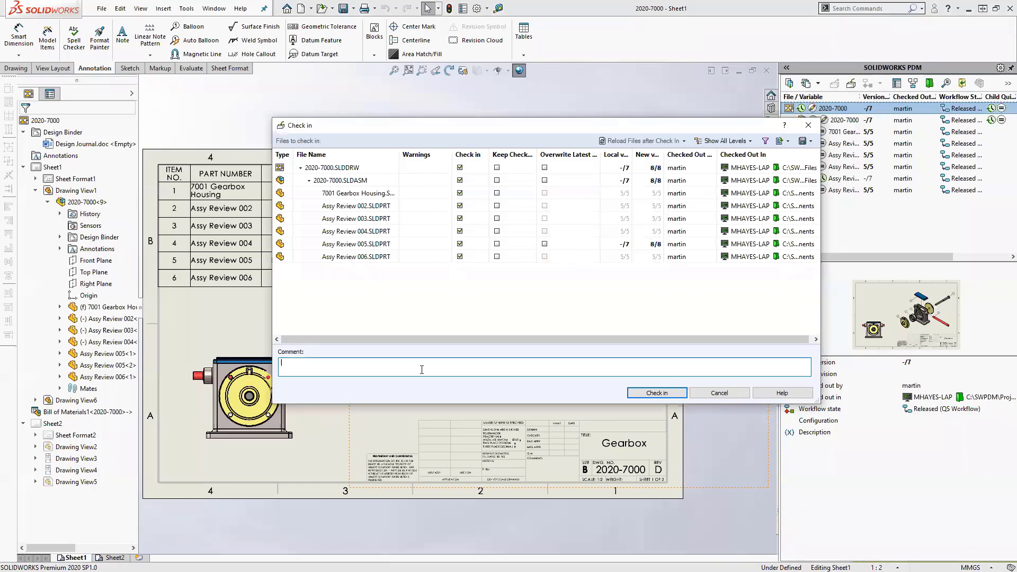
- Check in the gearbox files with the comment 'Deleted circular pattern on cover'
text(Deleted circular pattern on cover)
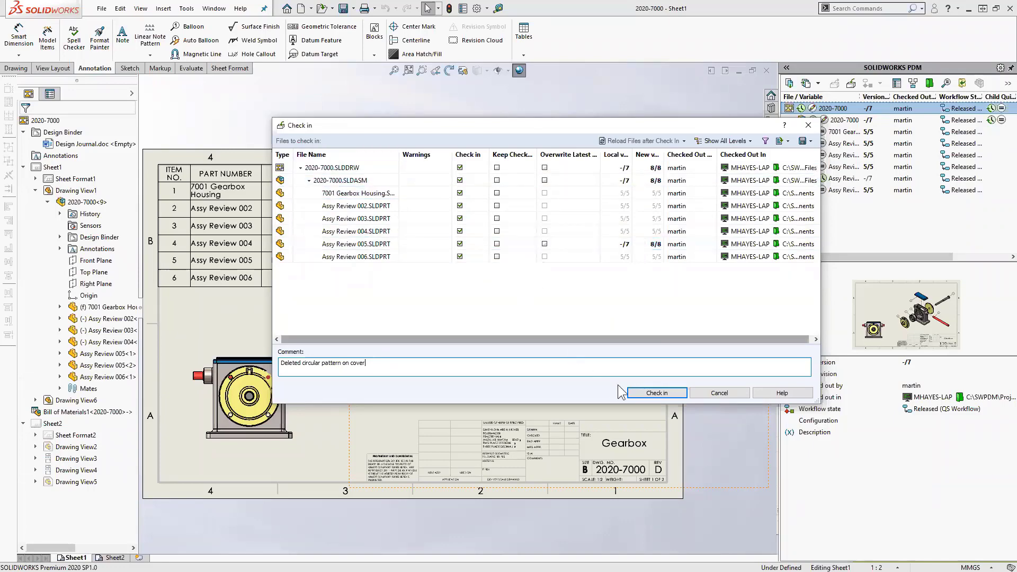
click(638, 396)
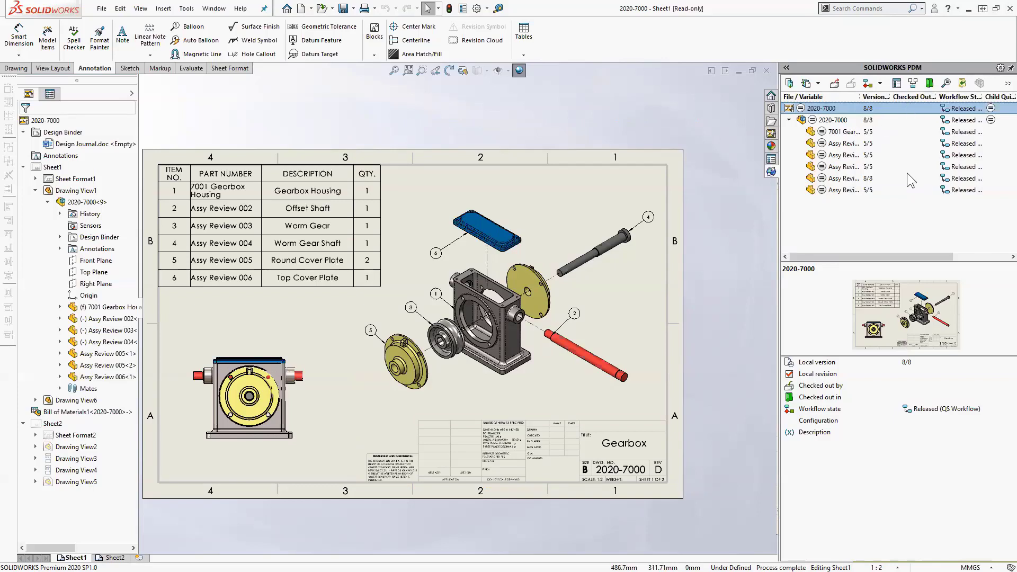
- Open the red offset shaft from the exploded view as its own part and rotate it
mouse_move(907, 173)
mouse_down()
mouse_move(554, 309)
mouse_move(504, 318)
mouse_move(571, 356)
mouse_up()
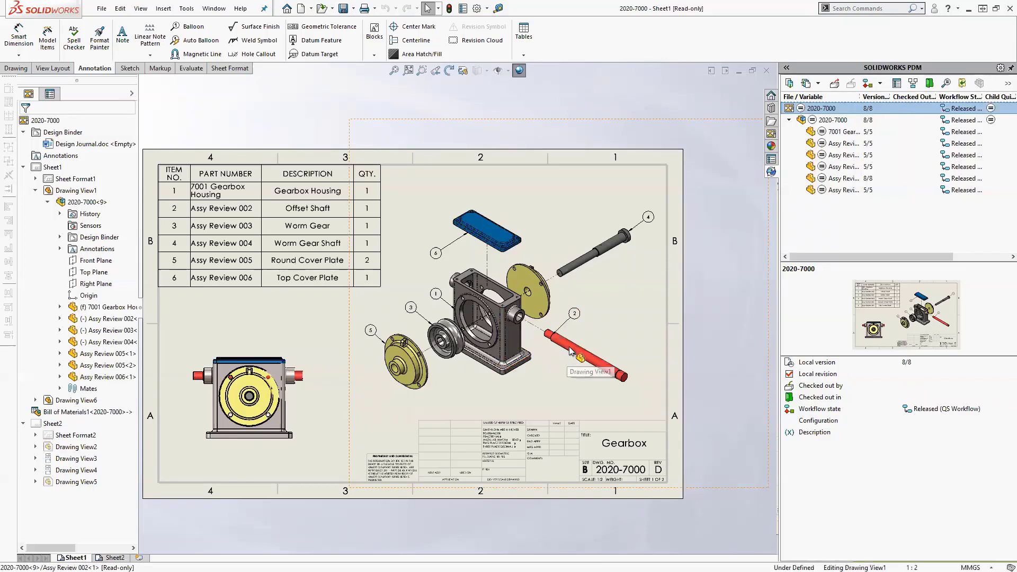
click(572, 356)
click(599, 316)
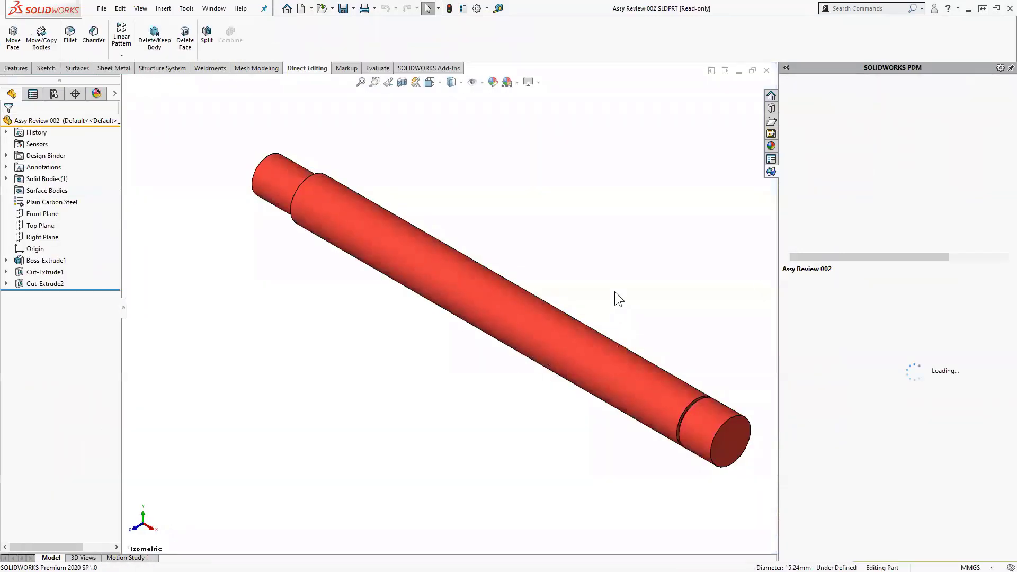
middle_drag(614, 292, 643, 329)
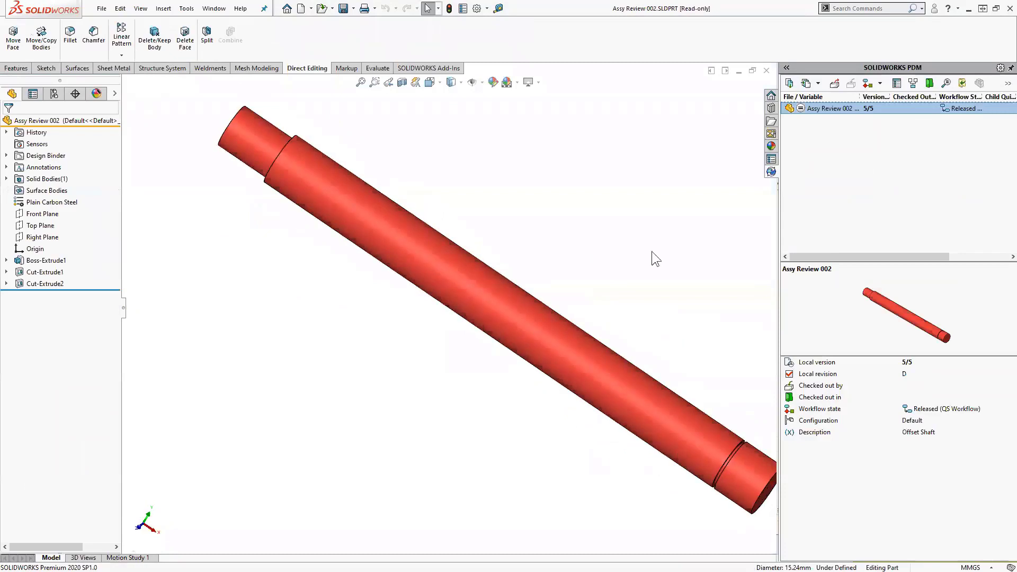
- Close the offset shaft part, the gearbox drawing and the gearbox assembly
click(766, 71)
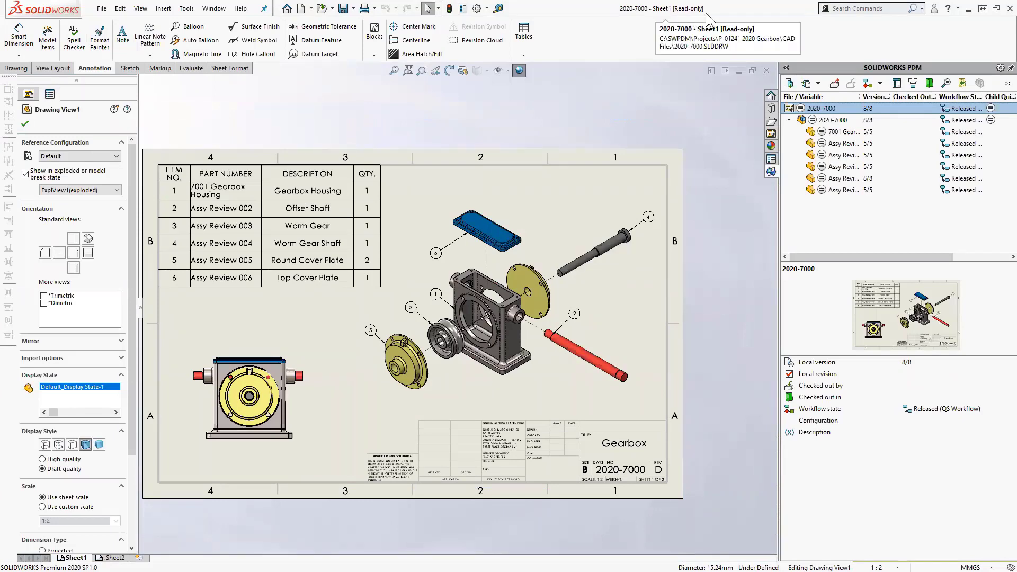
click(766, 71)
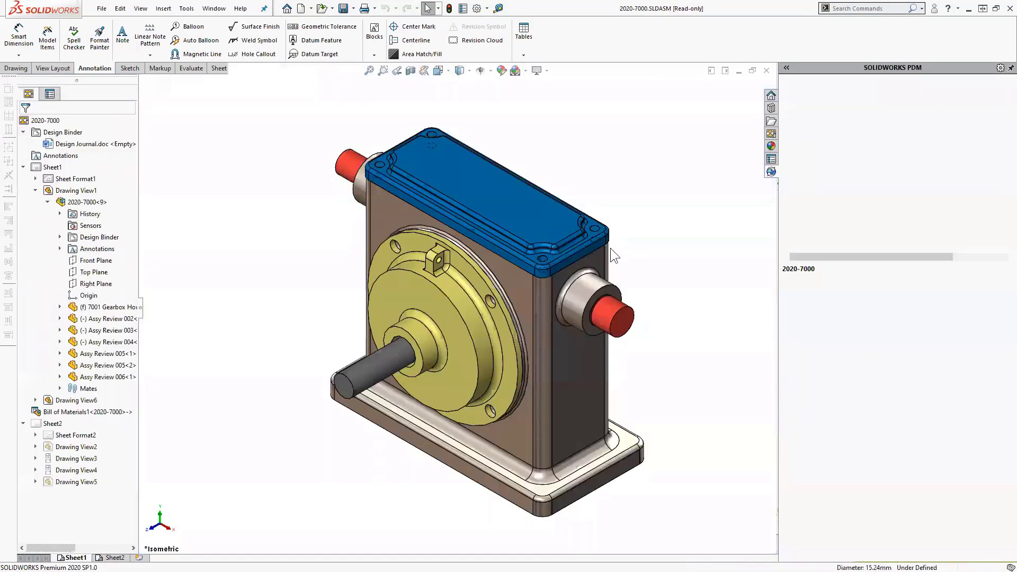
key(ctrl+w)
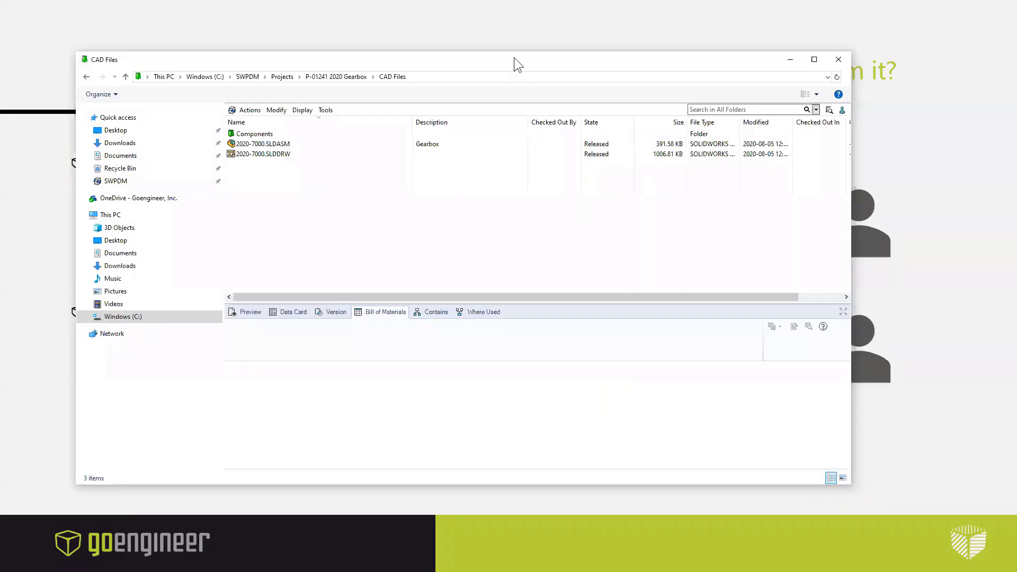
- Maximize the CAD Files vault window and select 2020-7000.SLDASM to show its bill of materials
double_click(514, 58)
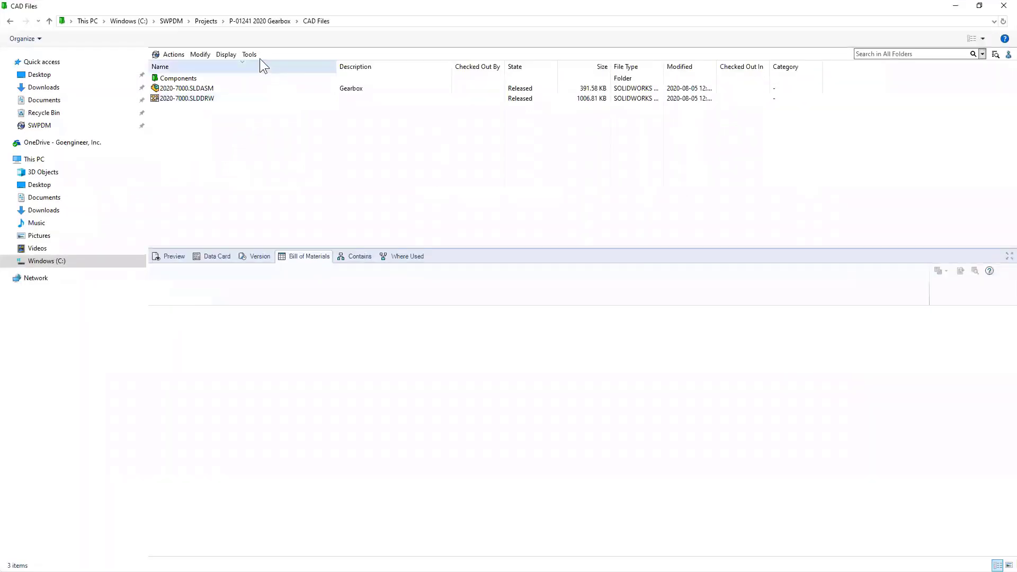
click(181, 89)
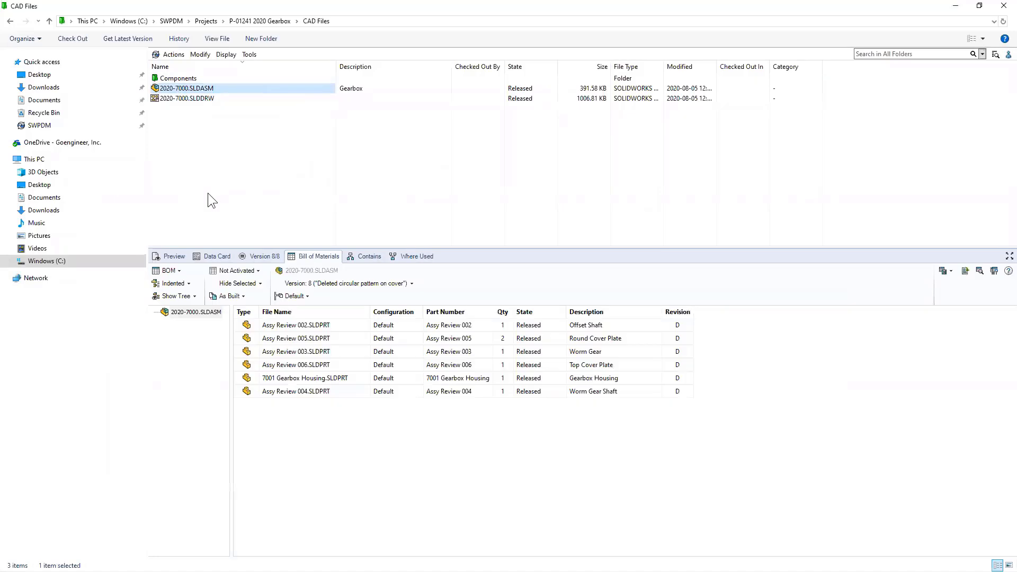
right_click(190, 90)
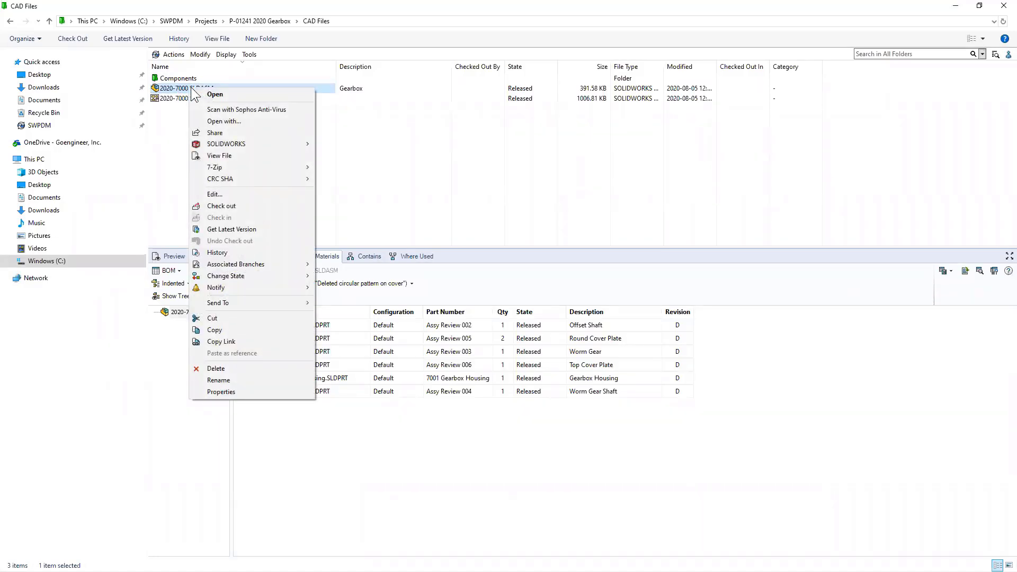
- Review the assembly history: version 8 check-in comment and the Revision C entry, then close it
click(219, 252)
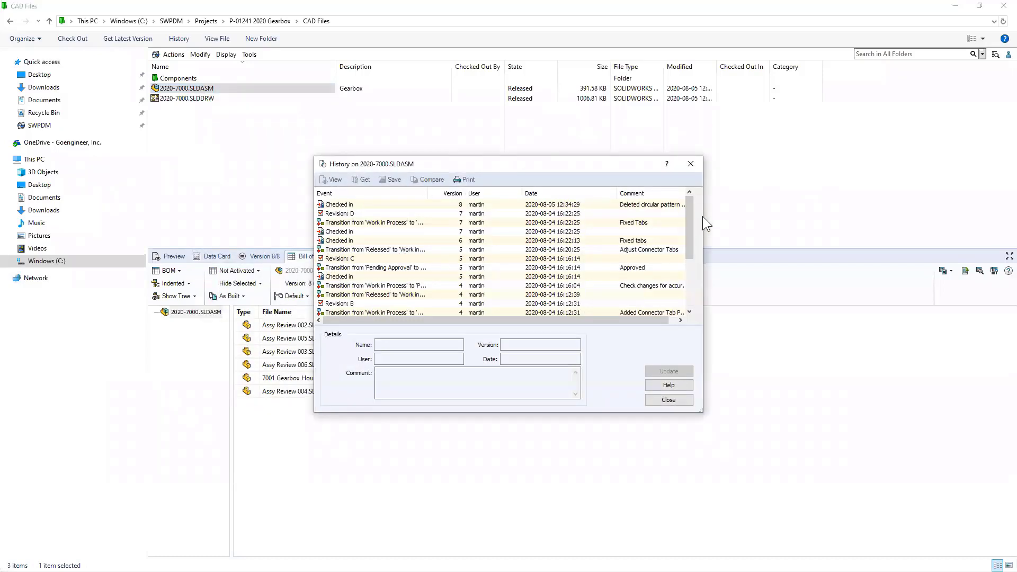
drag(703, 213, 797, 213)
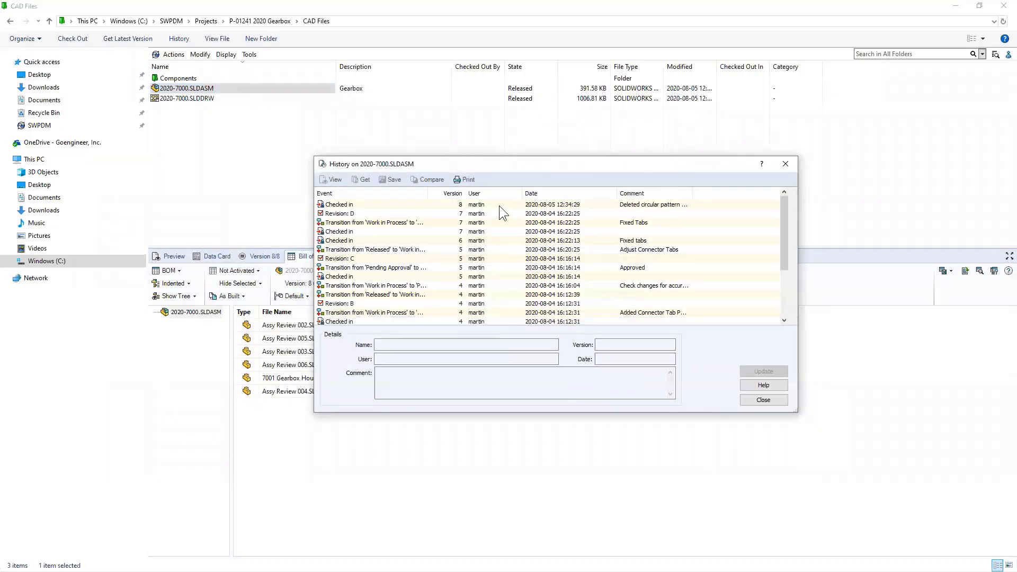
click(569, 206)
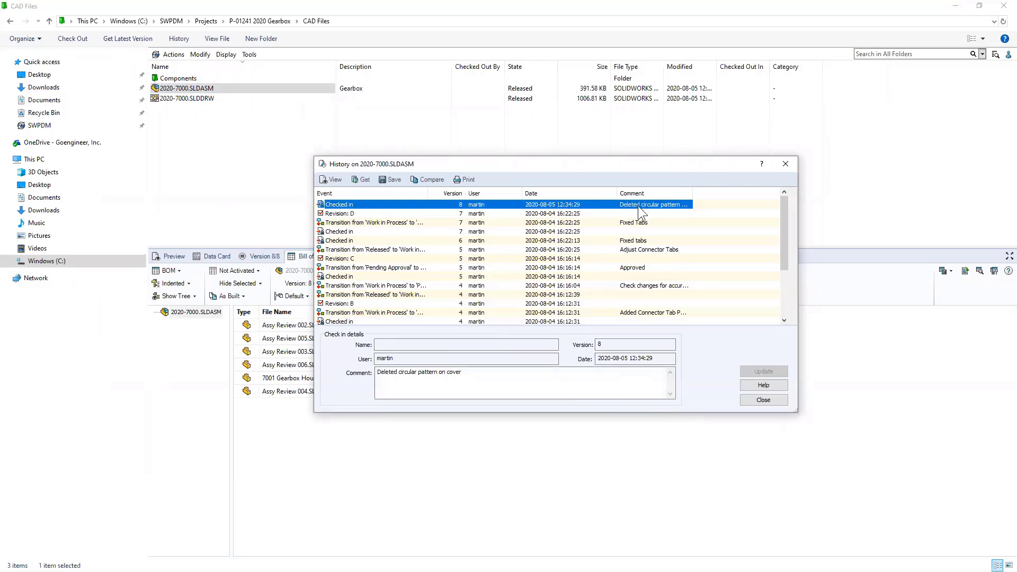
double_click(692, 193)
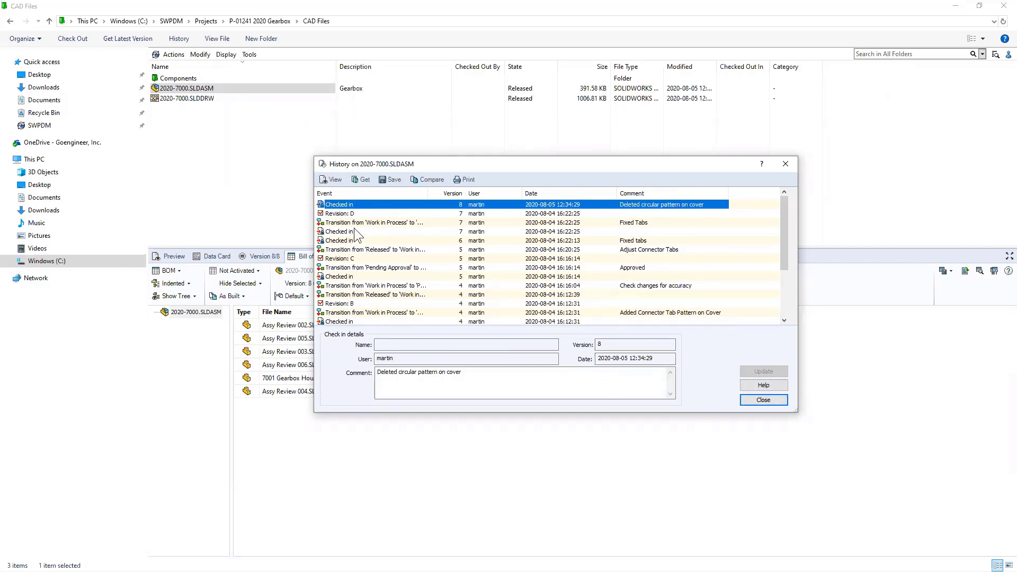
click(351, 260)
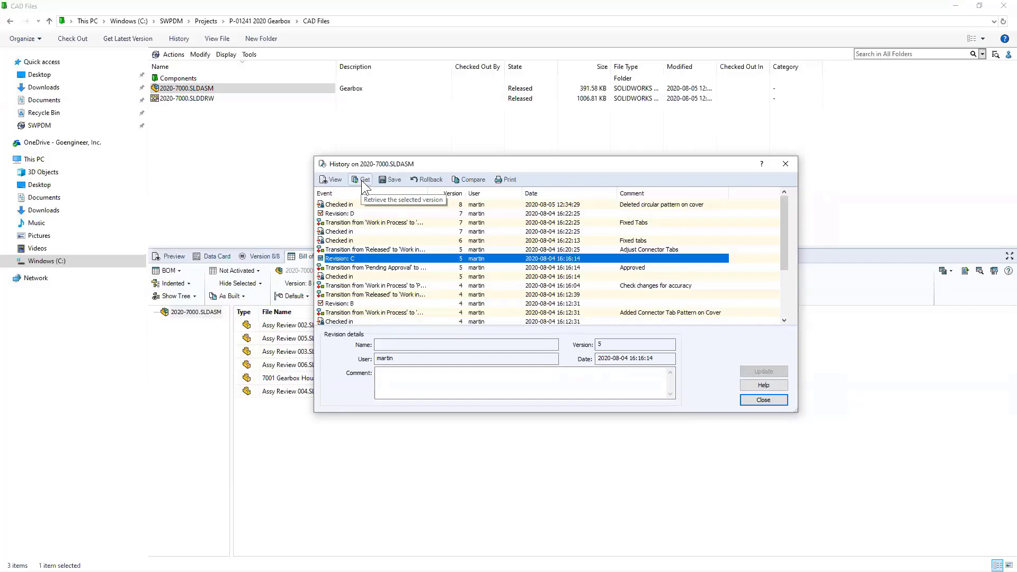
click(782, 163)
- Preview 2020-7000.SLDASM's properties, deselect it, and minimize the vault window
click(316, 140)
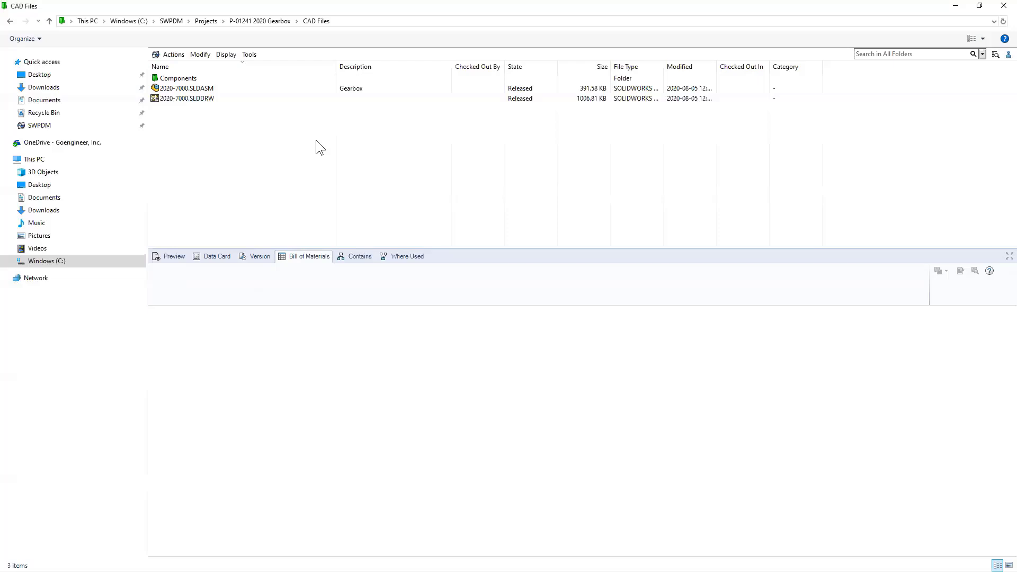
click(211, 89)
click(180, 255)
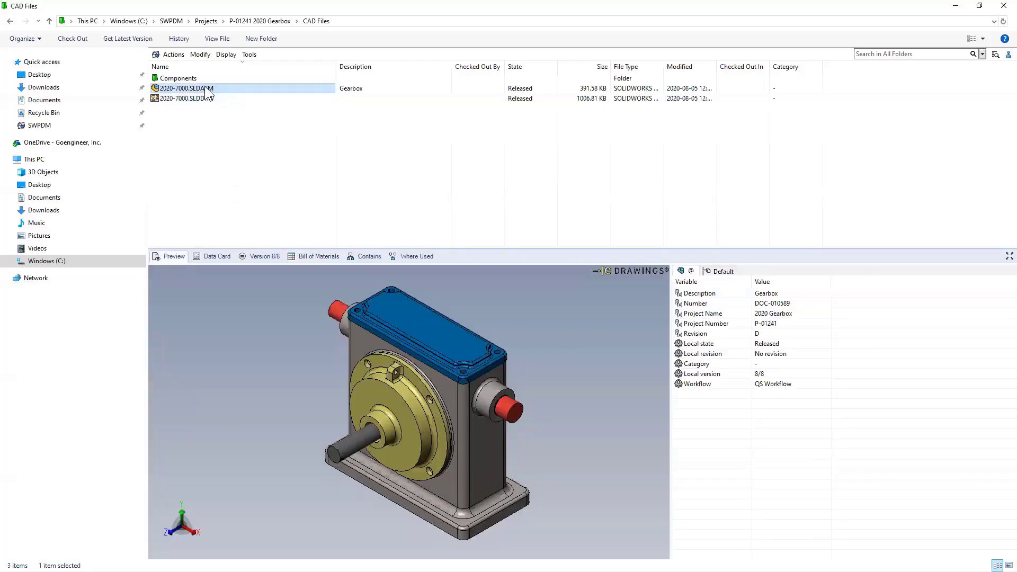
click(228, 148)
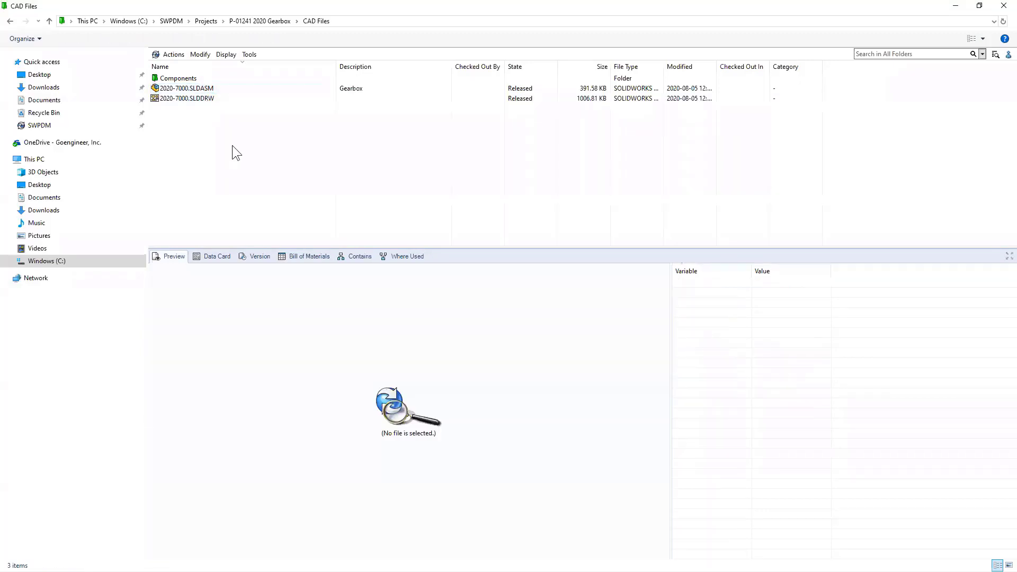
click(956, 6)
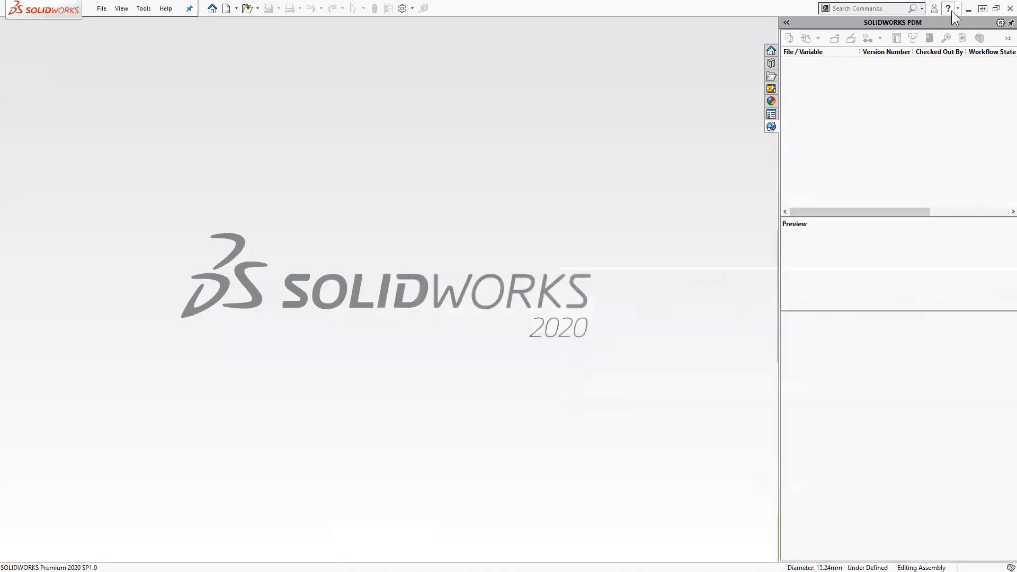
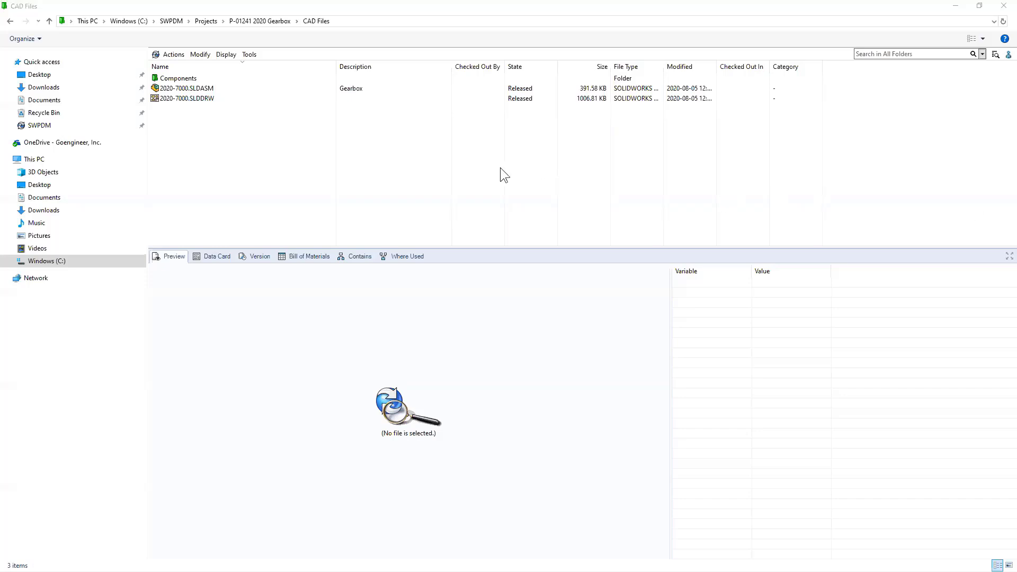
click(196, 88)
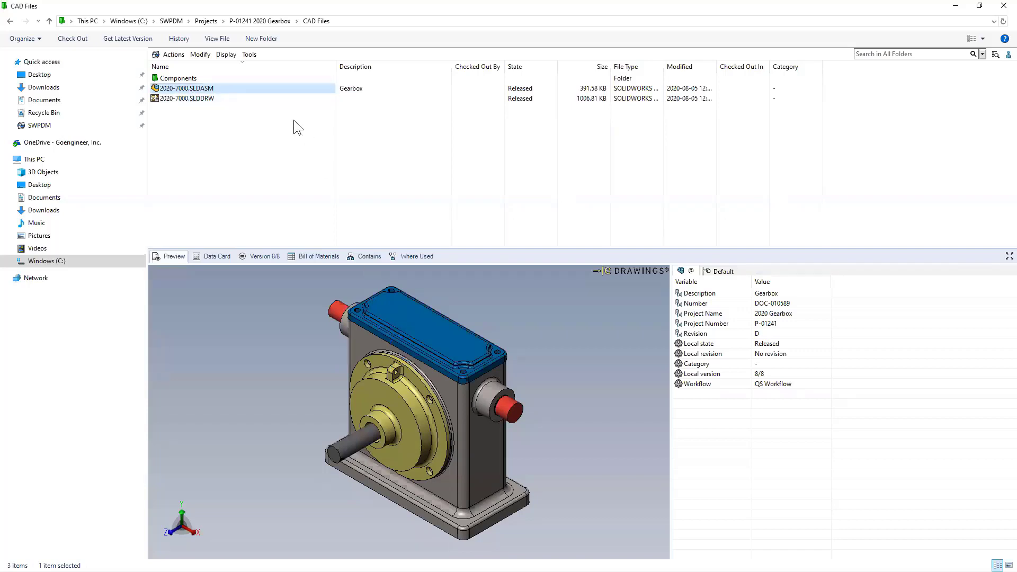
click(249, 54)
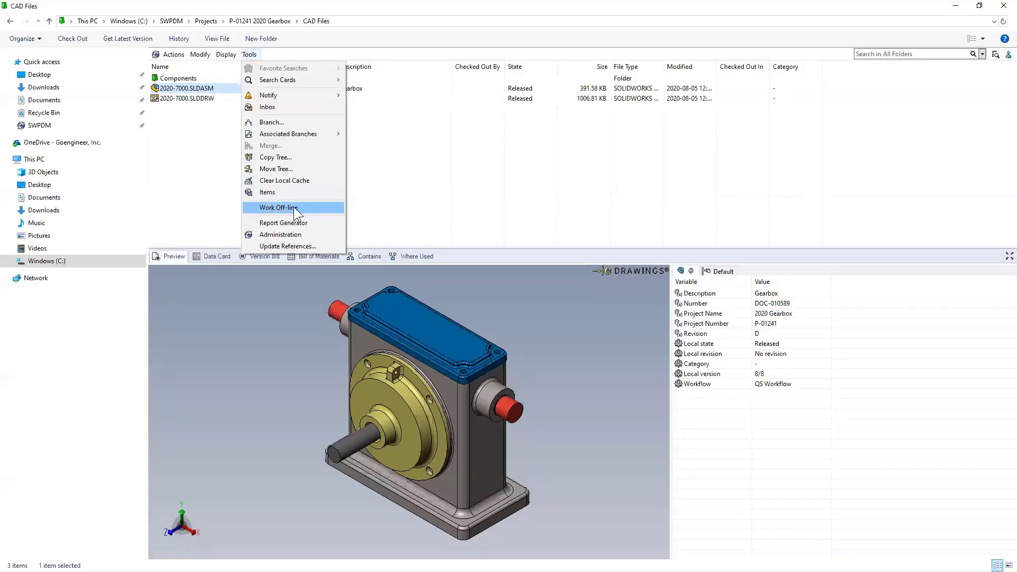
click(391, 193)
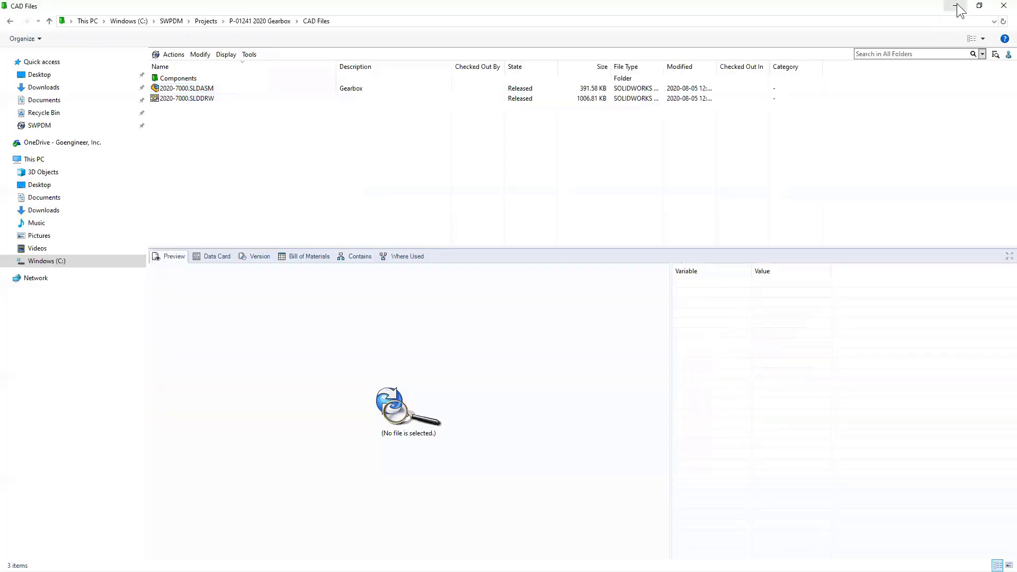
click(957, 6)
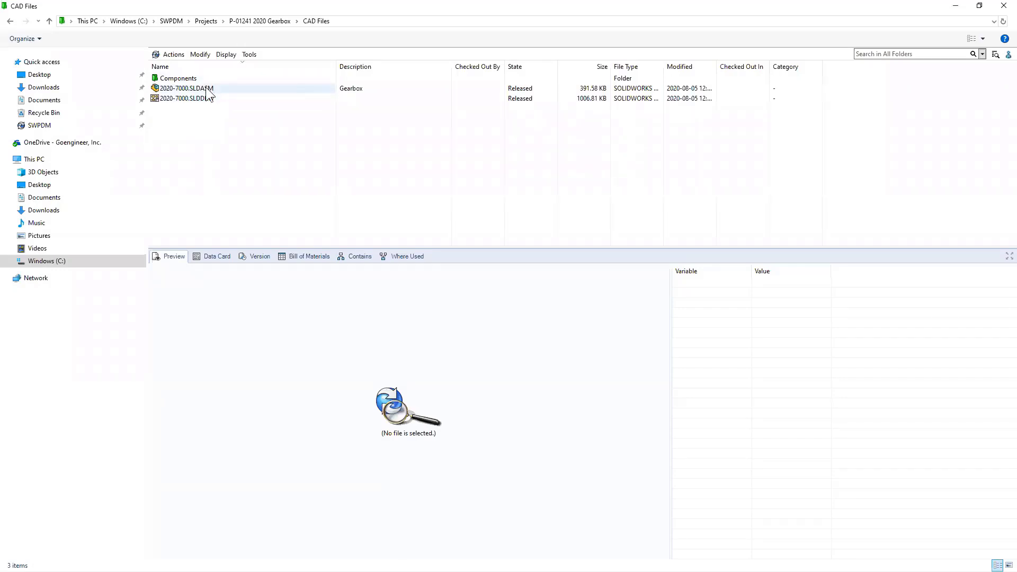
- Select 2020-7000.SLDDRW and review its data card alongside the preview
click(201, 97)
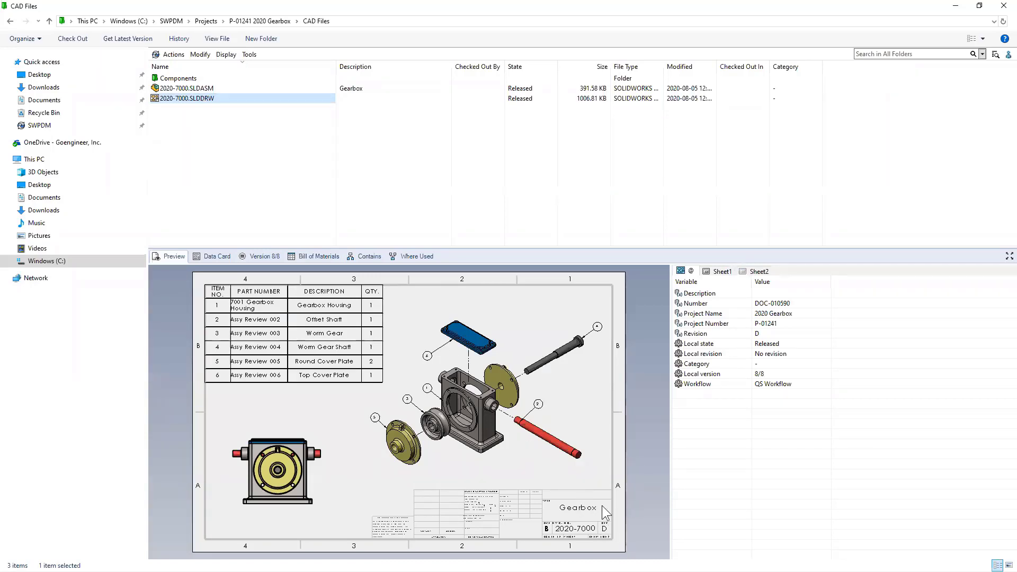
click(212, 256)
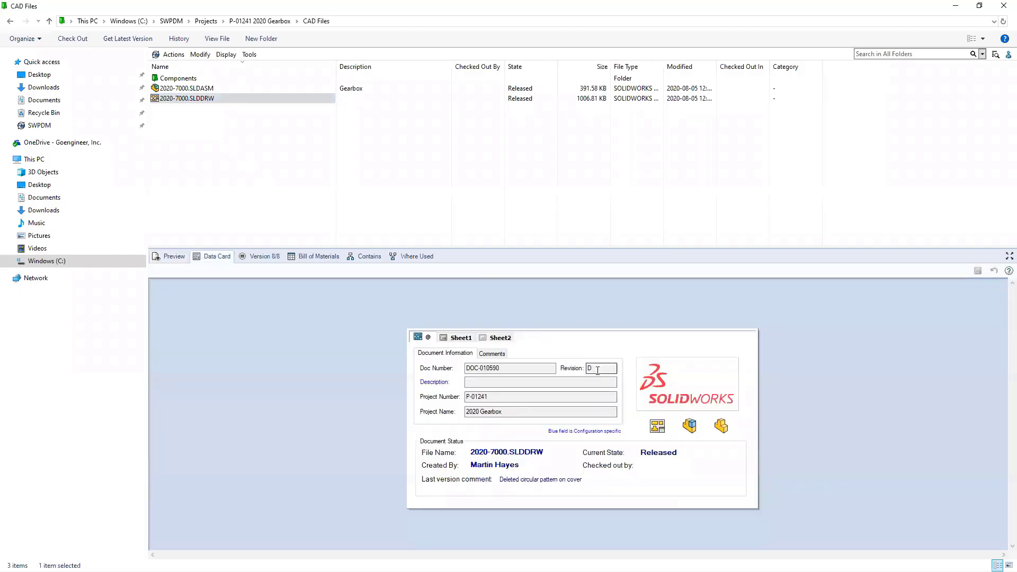
click(174, 257)
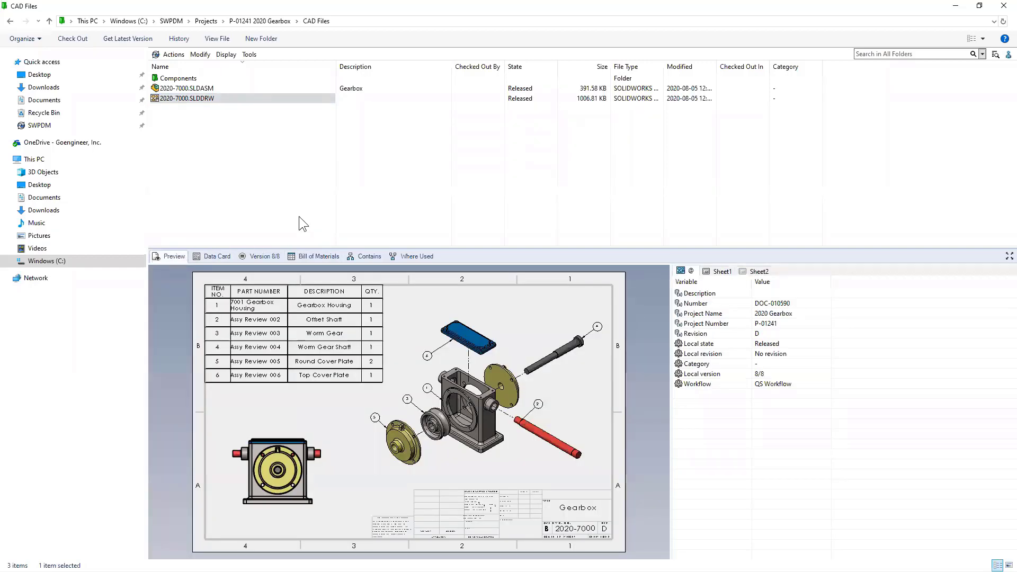
click(217, 256)
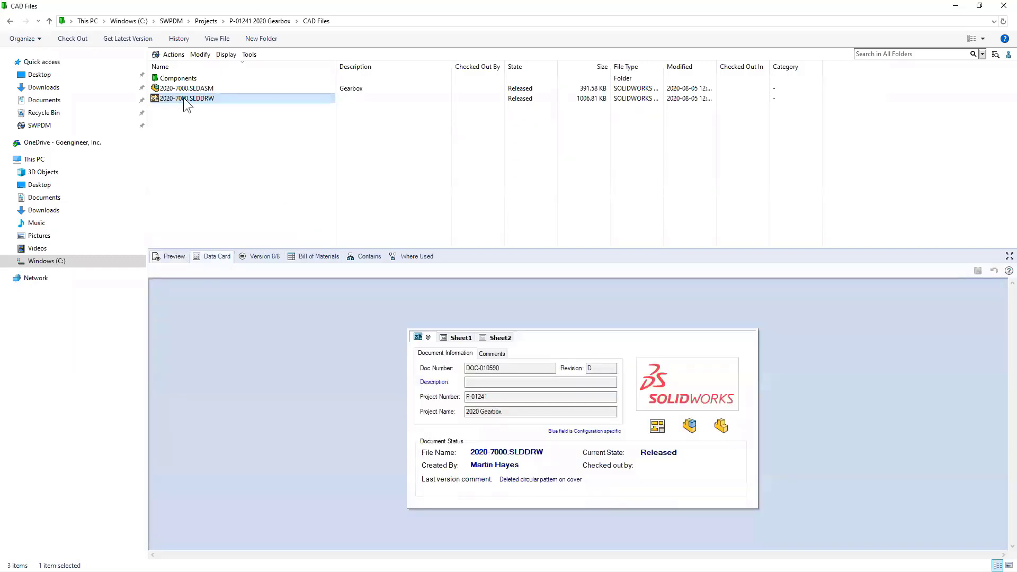
- Apply the New Release state change to return the drawing to Work in Process
right_click(184, 100)
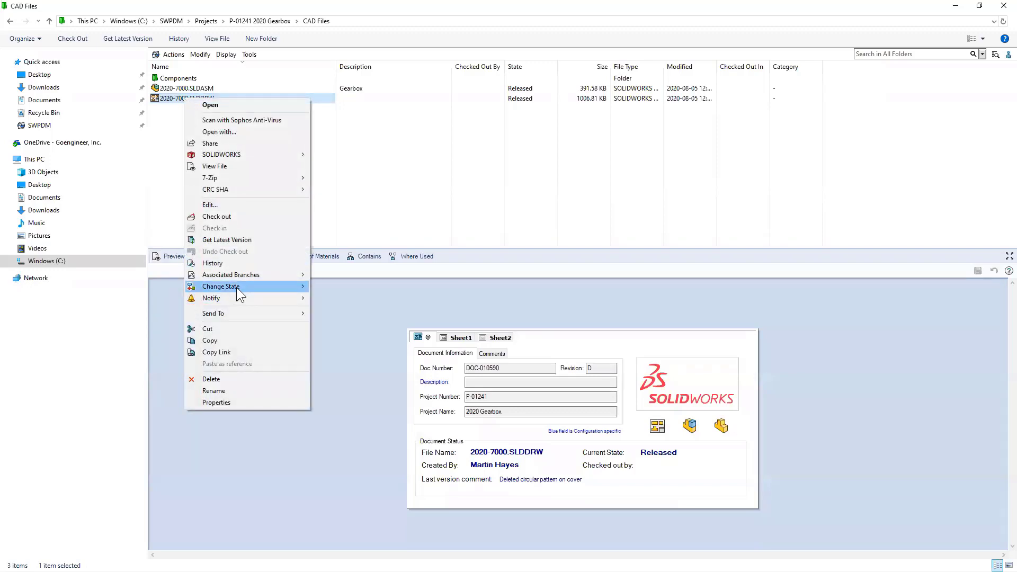
mouse_move(236, 287)
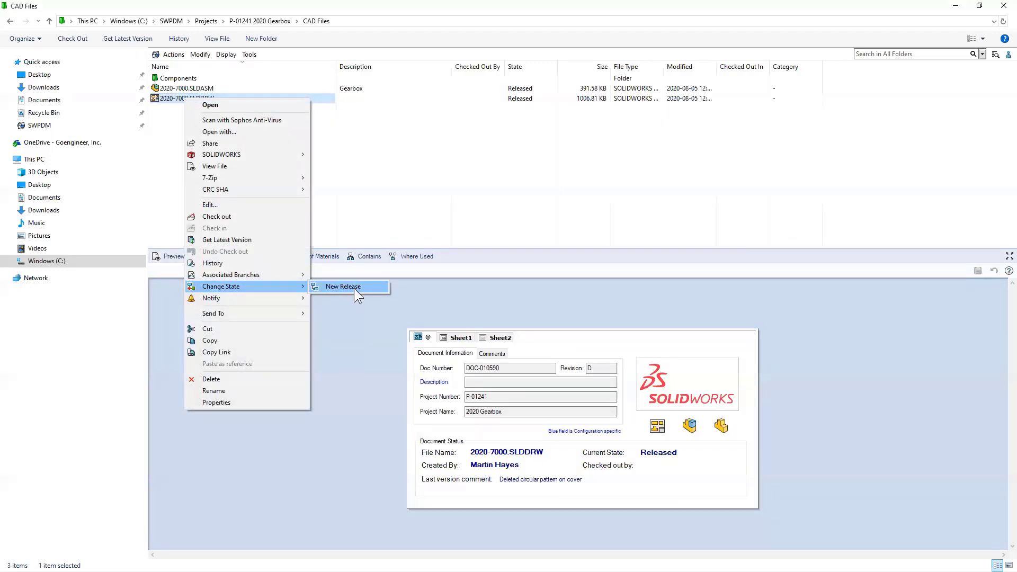
click(343, 286)
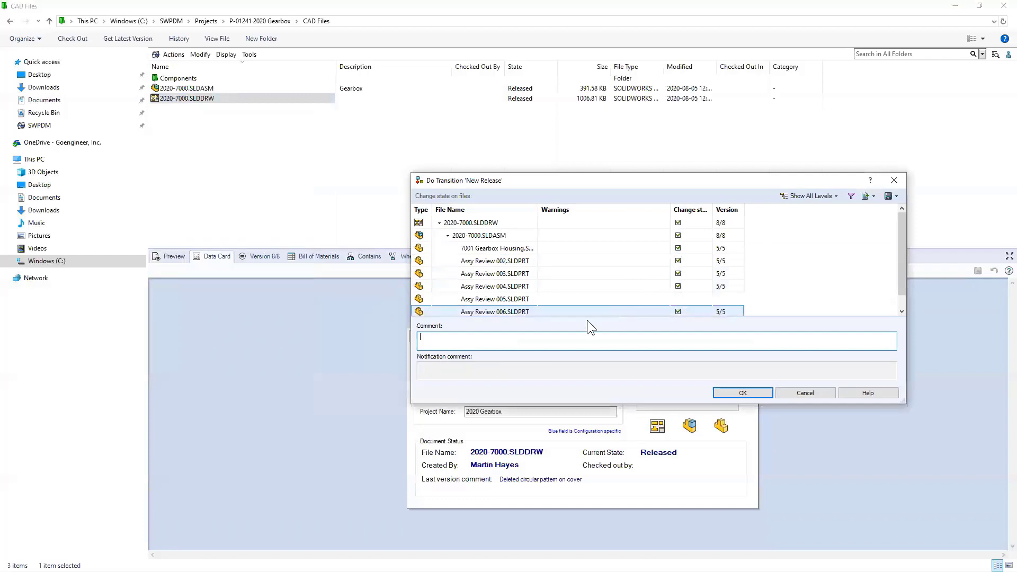
click(743, 393)
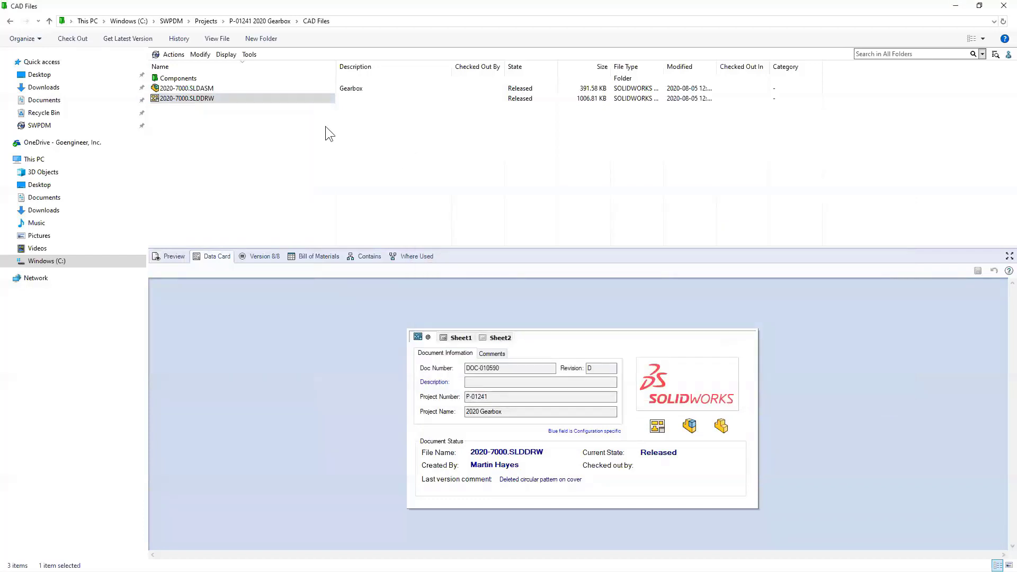
- Release 2020-7000.SLDDRW via No Approval Required with the comment 'removed pattern'
click(201, 98)
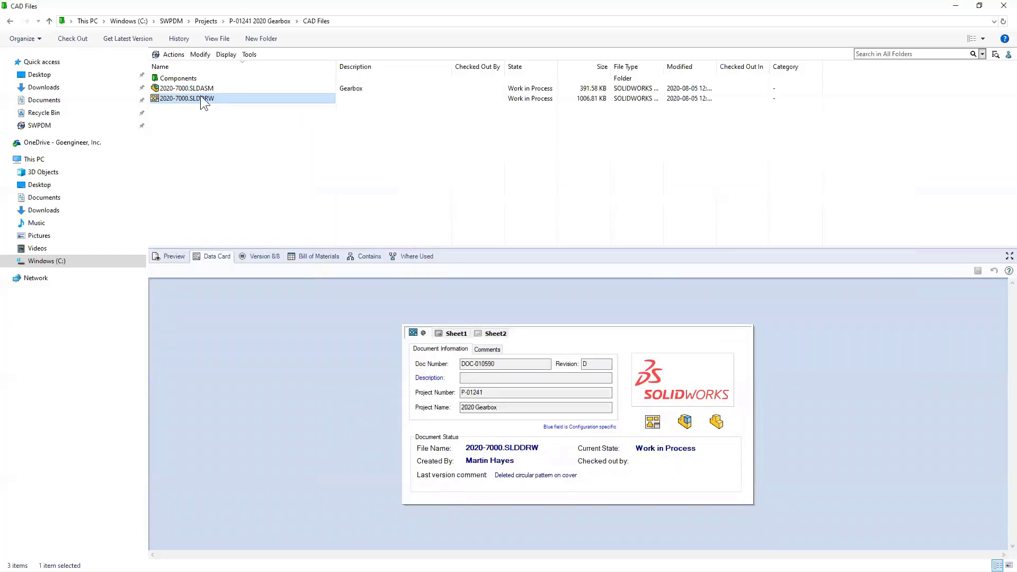
right_click(201, 98)
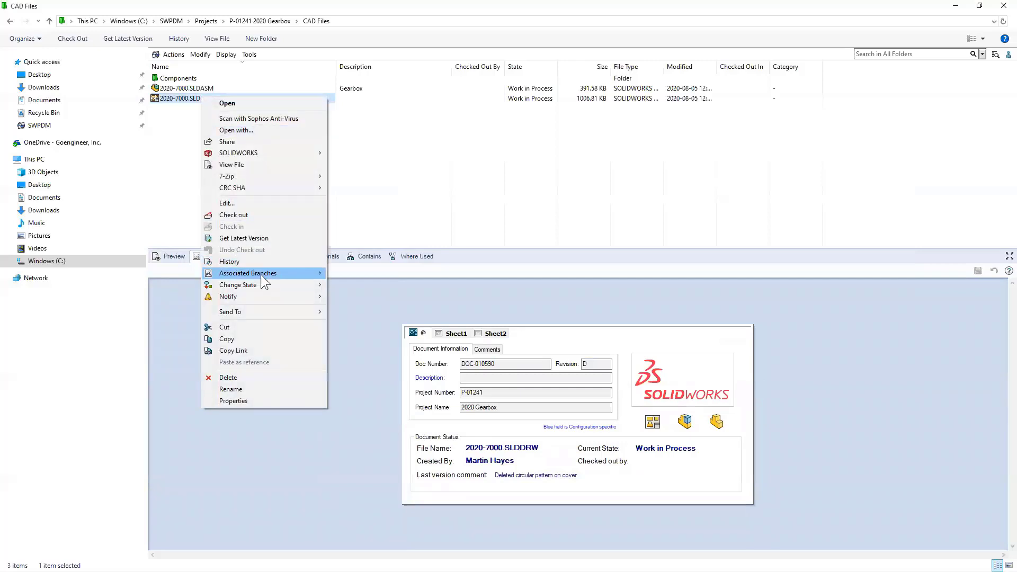
mouse_move(261, 285)
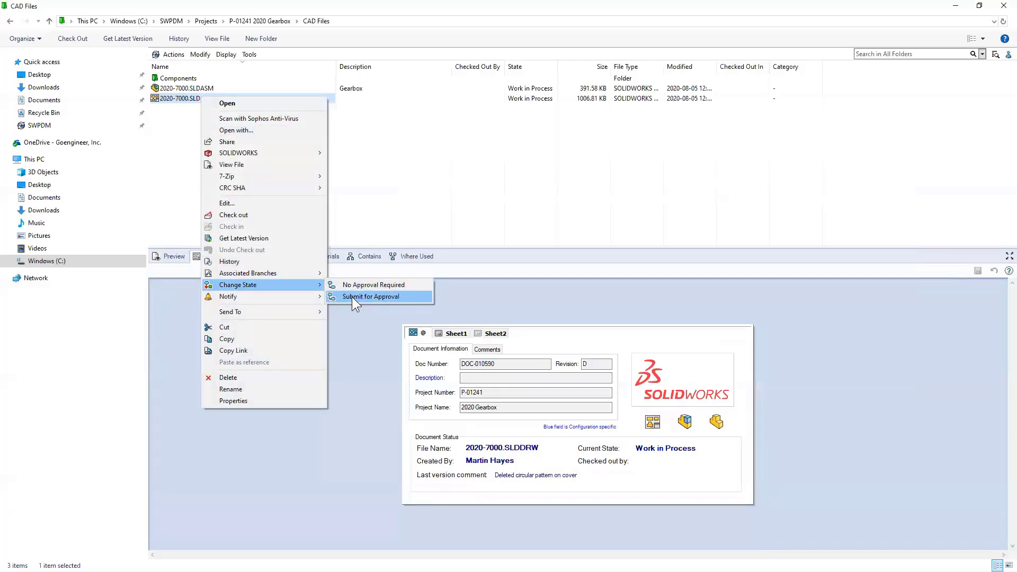
click(352, 297)
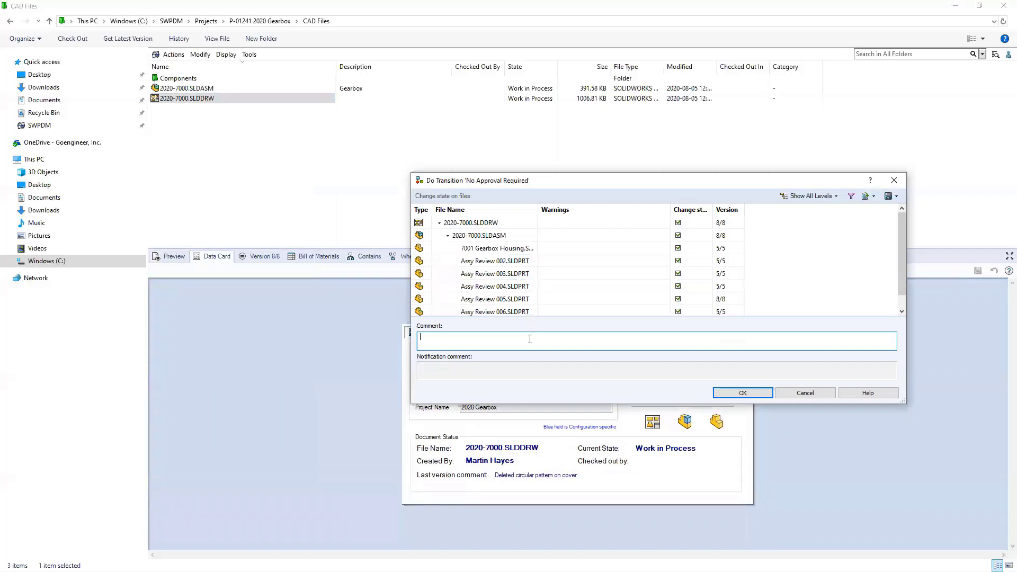
text(removed pattern)
click(728, 393)
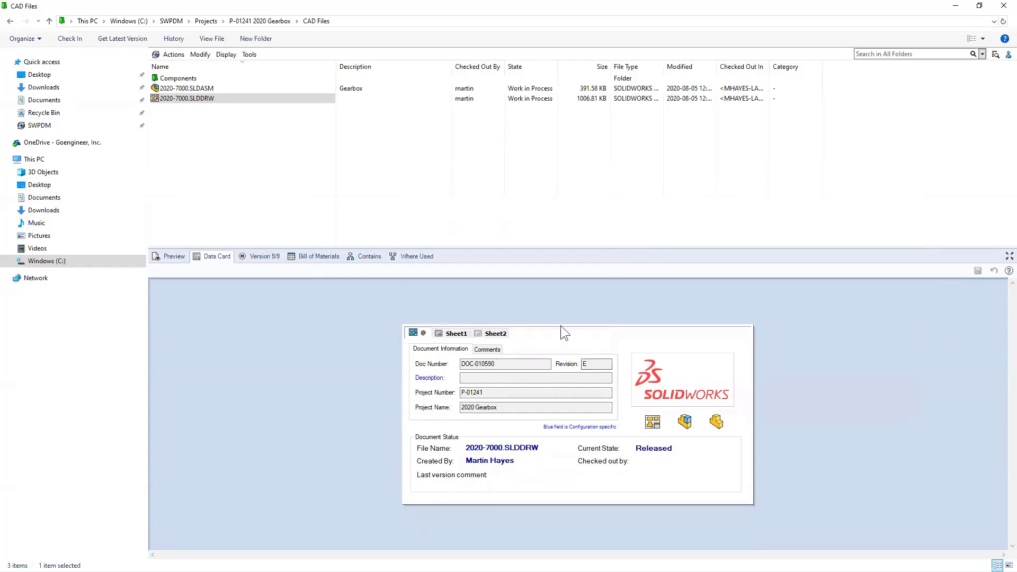
click(290, 167)
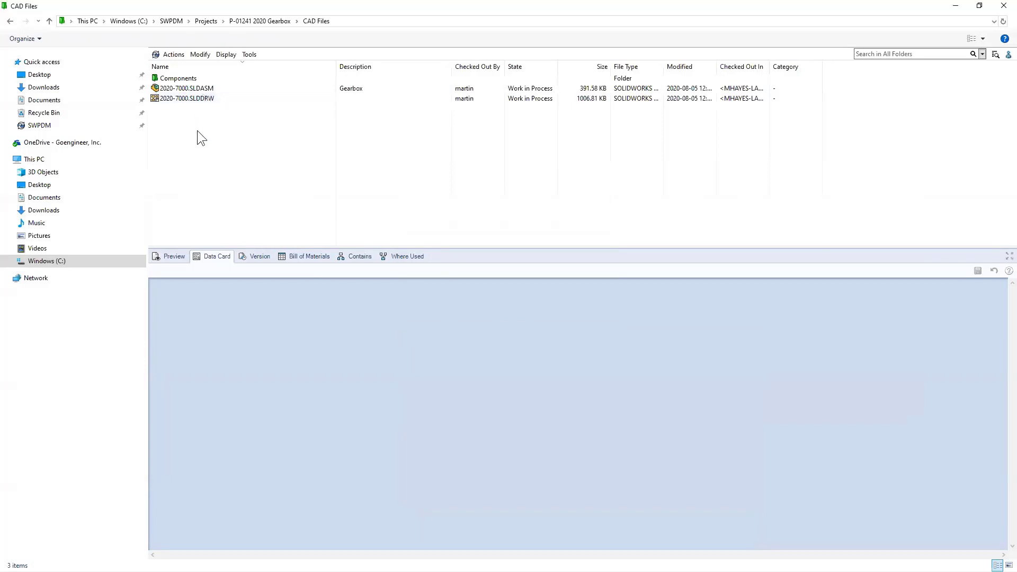
- Preview 2020-7000.SLDDRW, then show its data card at Released, Revision E
click(175, 256)
click(229, 101)
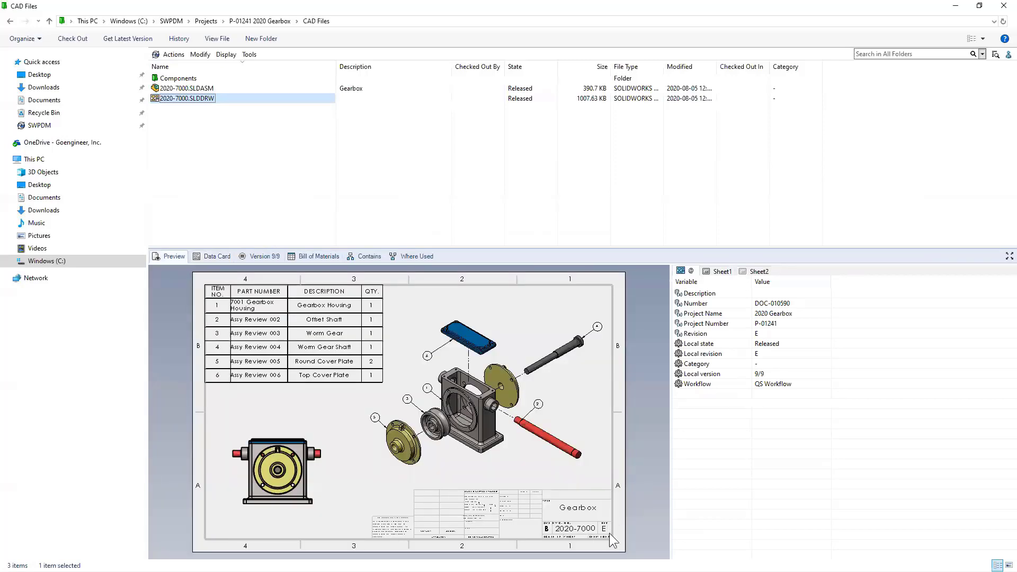
click(214, 253)
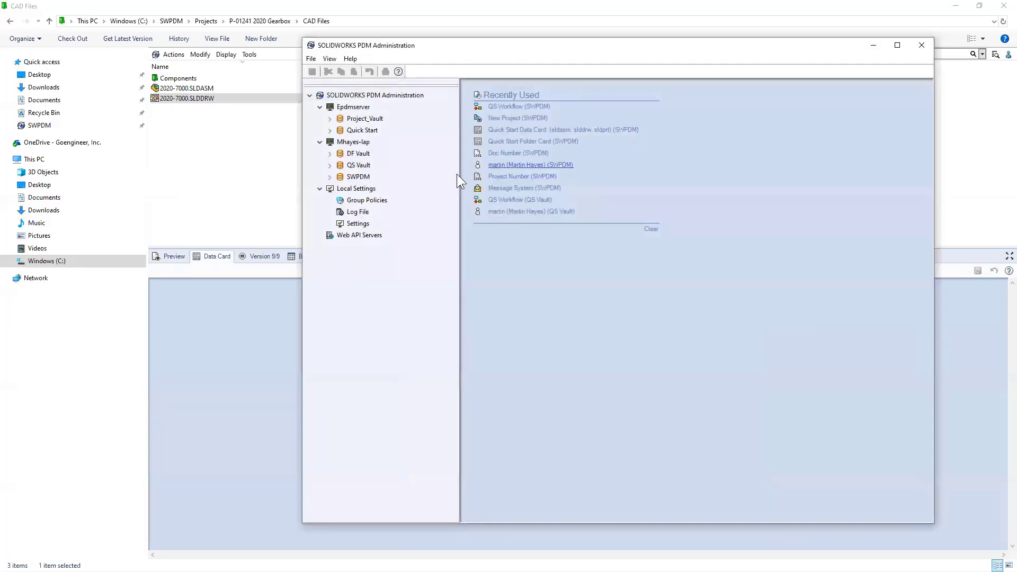
- Log in to the SWPDM vault in Administration and open the QS Workflow diagram
double_click(345, 176)
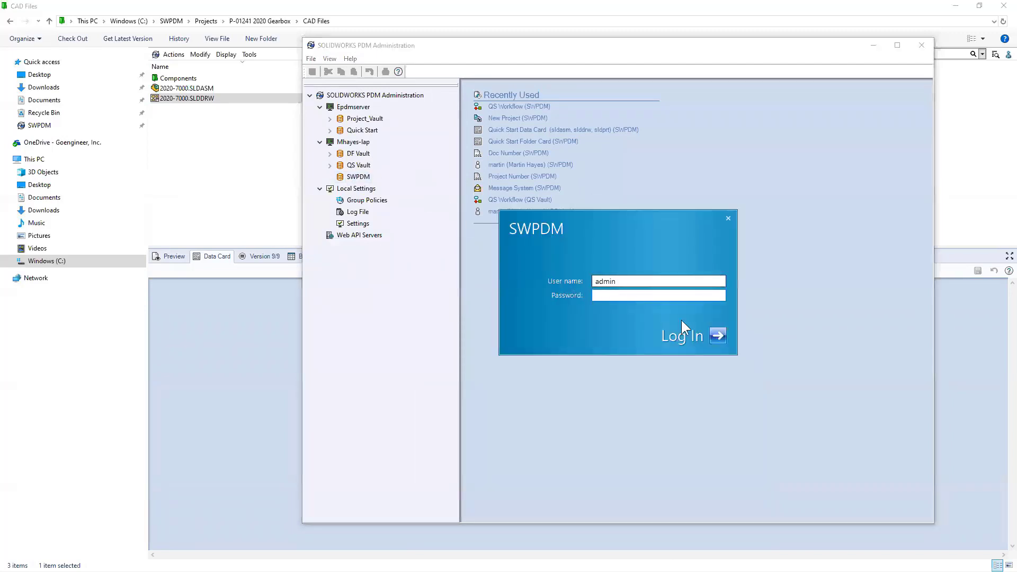
click(708, 331)
click(340, 445)
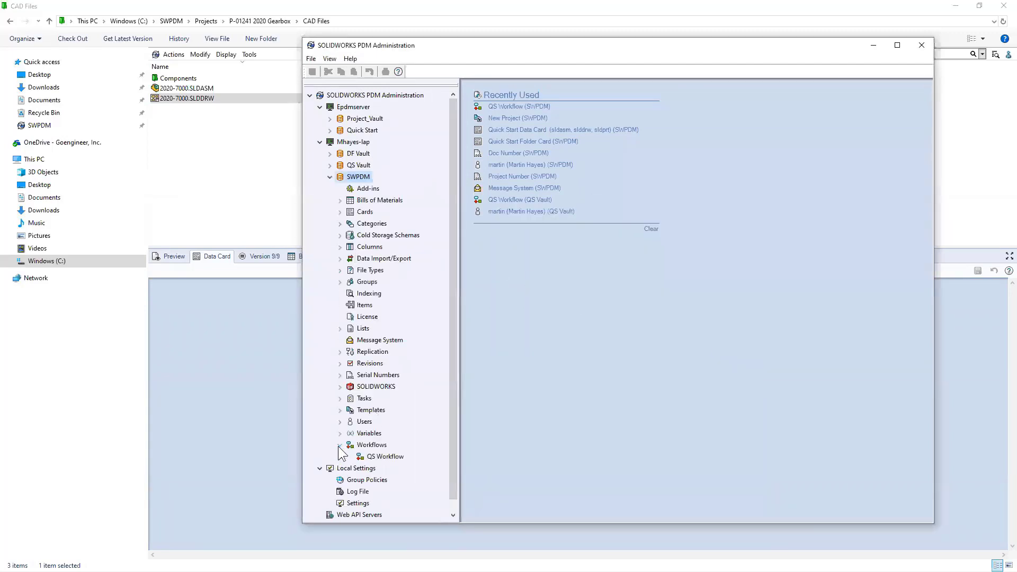
double_click(384, 457)
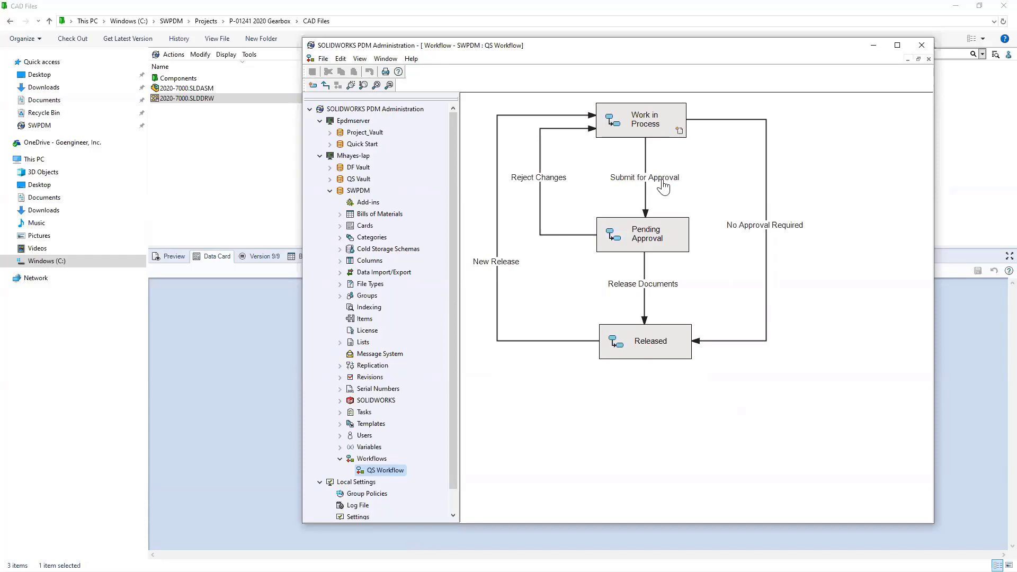
- Inspect the Work in Process, Pending Approval and Released states, then close Administration
click(650, 125)
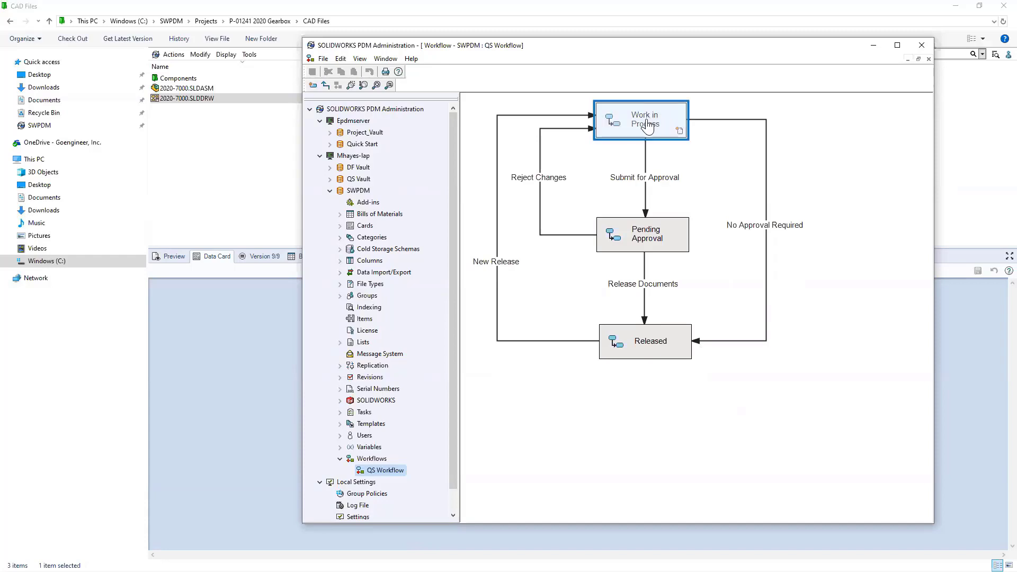
click(669, 234)
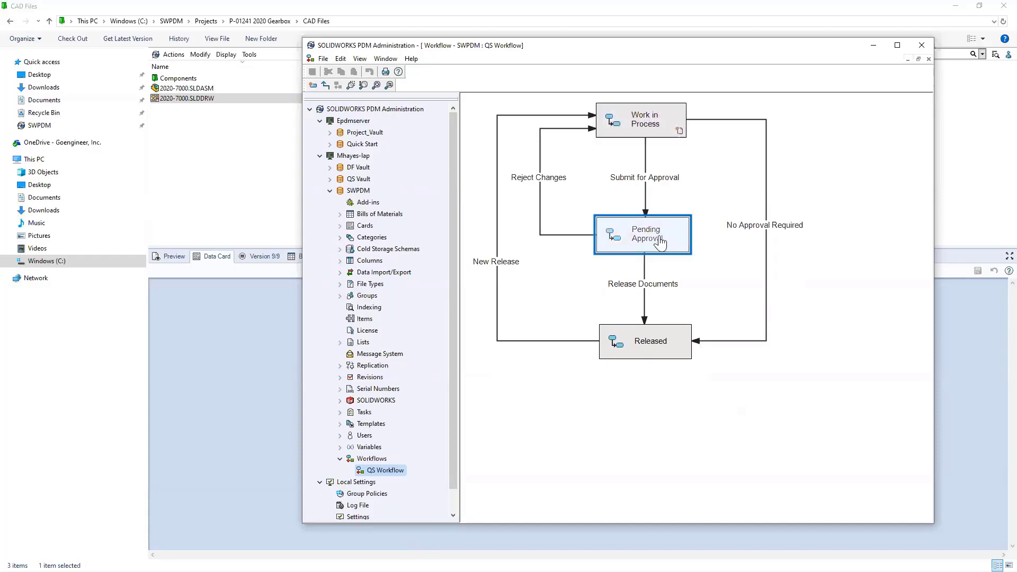
click(645, 128)
click(656, 221)
click(661, 340)
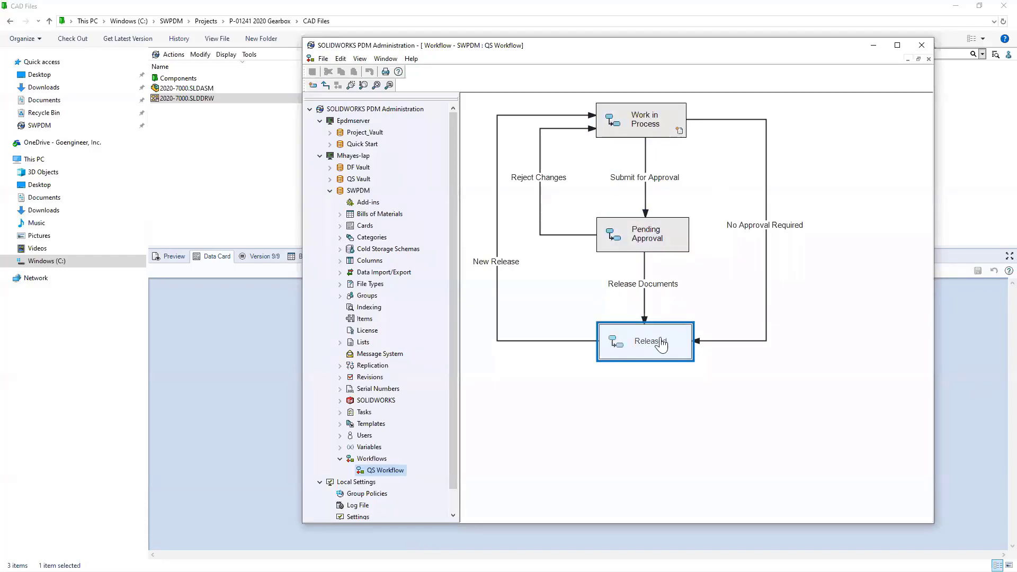
click(647, 120)
click(717, 316)
click(670, 327)
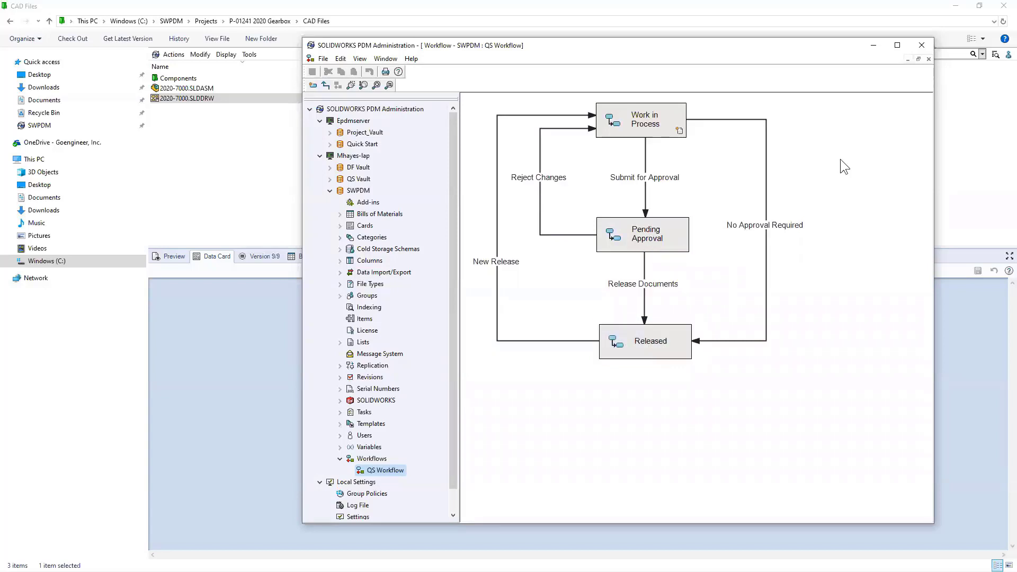
click(920, 46)
click(619, 161)
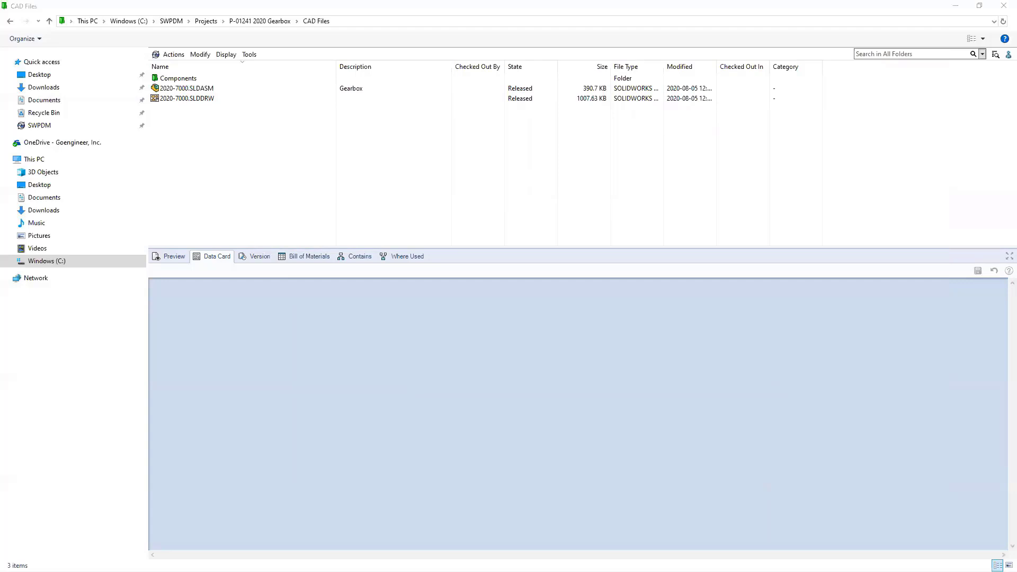
- Restore down the CAD Files window to reveal the slide behind it
click(904, 14)
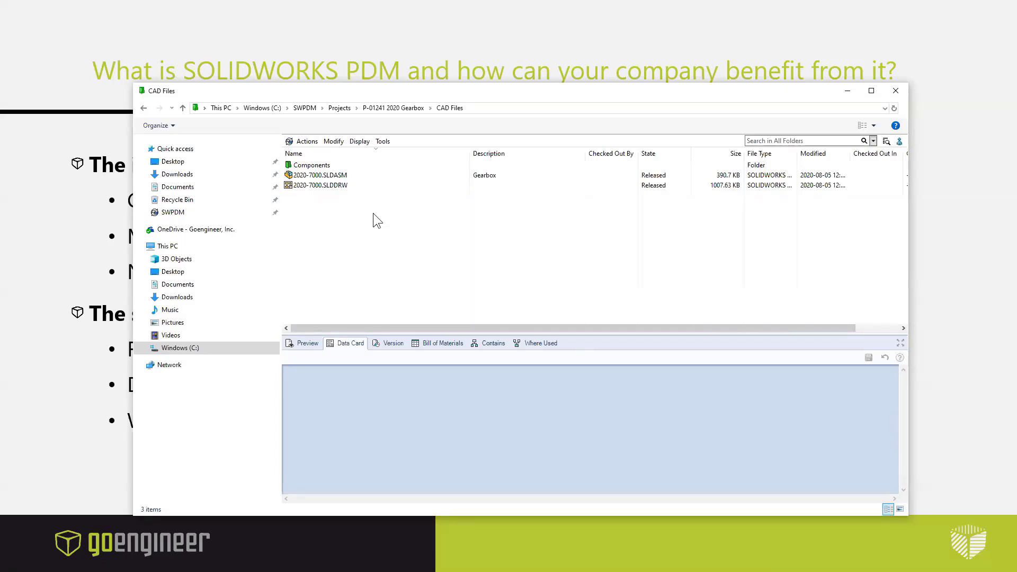
- Flip to the PowerPoint slide and back, then maximize the CAD Files window
key(alt+Tab)
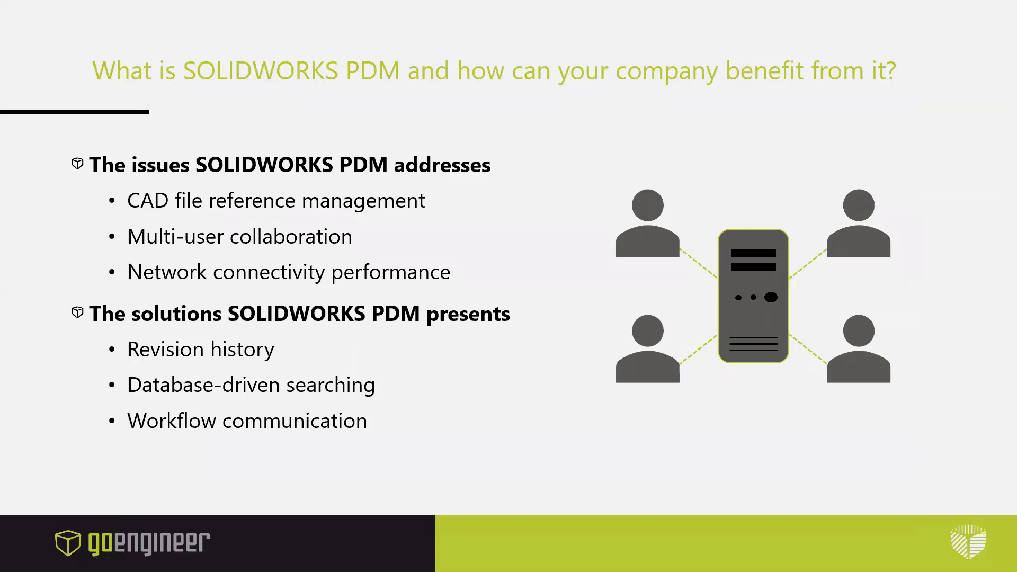
key(alt+Tab)
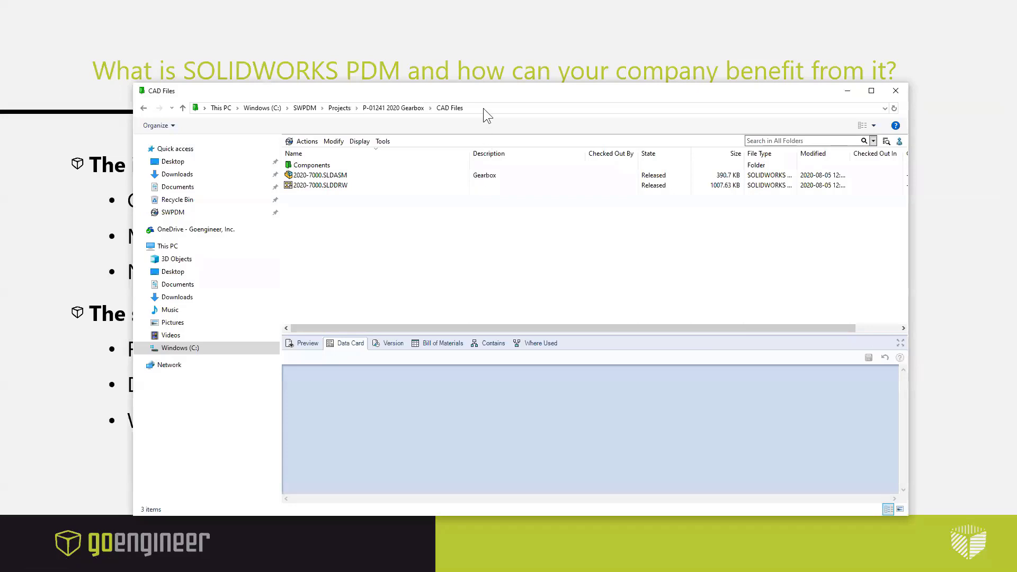
double_click(482, 91)
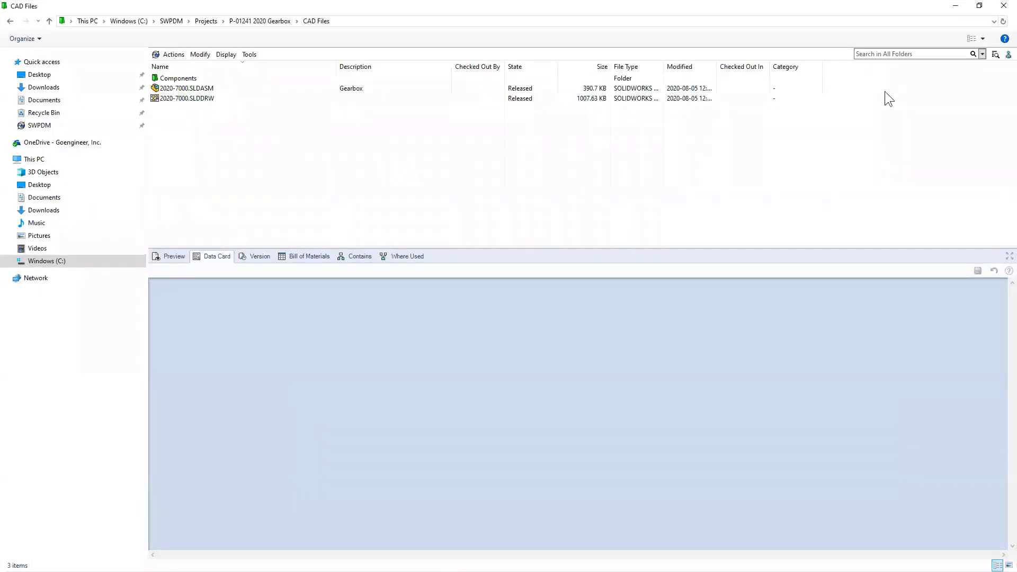
click(876, 54)
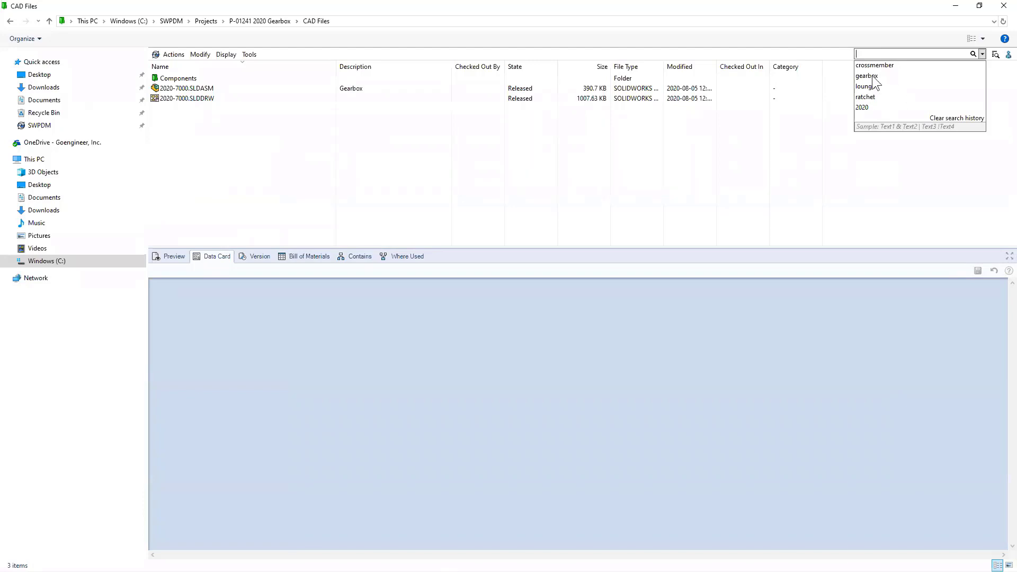
- Quick-search 'gearbox' with the Number field toggled, then show the 2020-7000.SLDASM data card
click(869, 75)
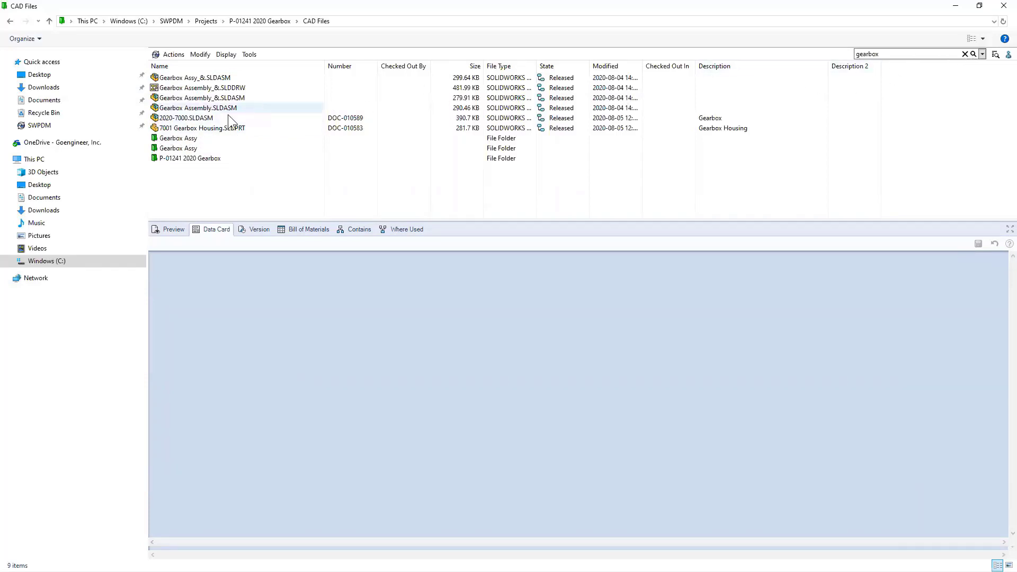
click(973, 55)
click(982, 54)
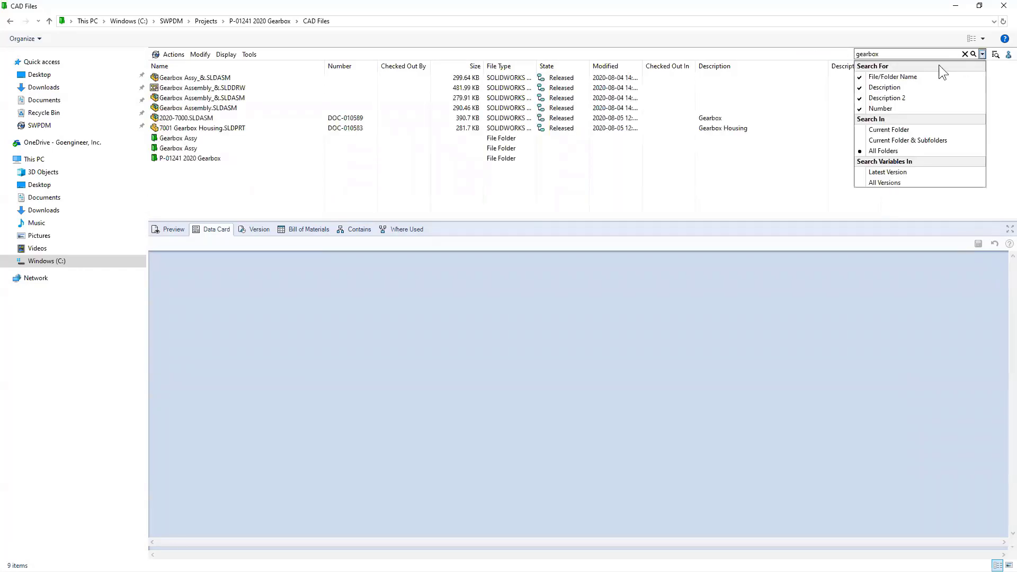
click(859, 108)
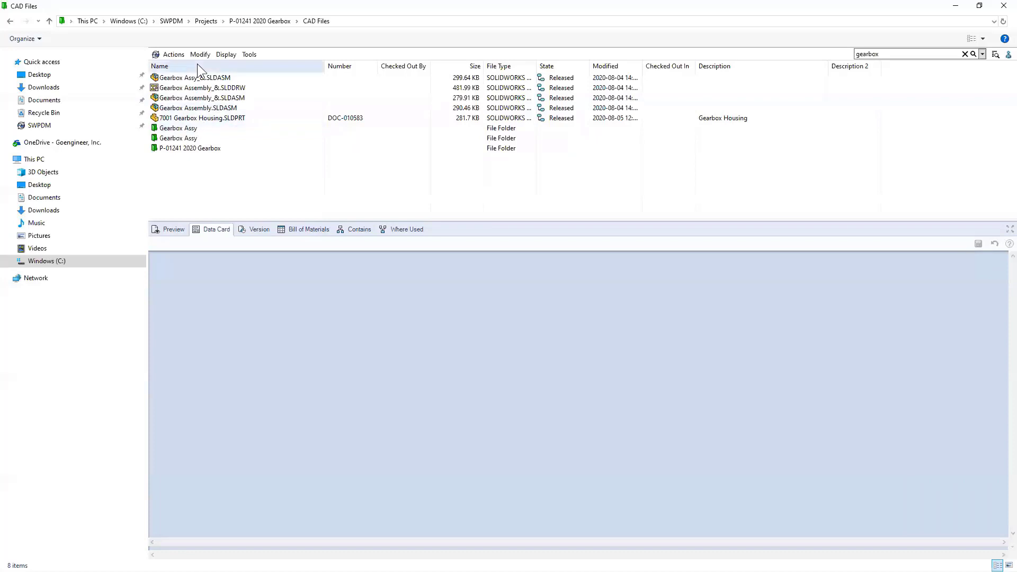
click(965, 54)
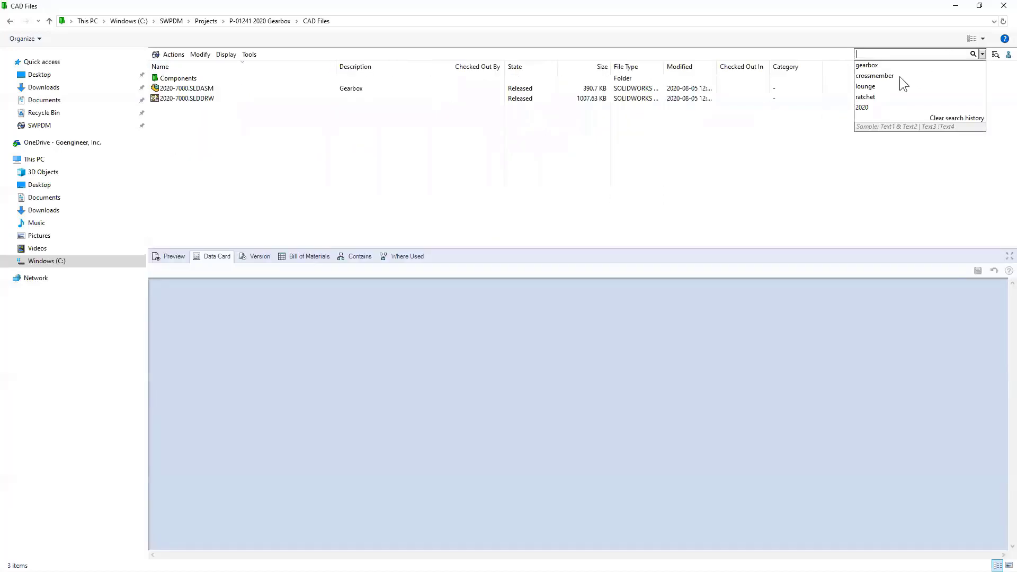
click(874, 67)
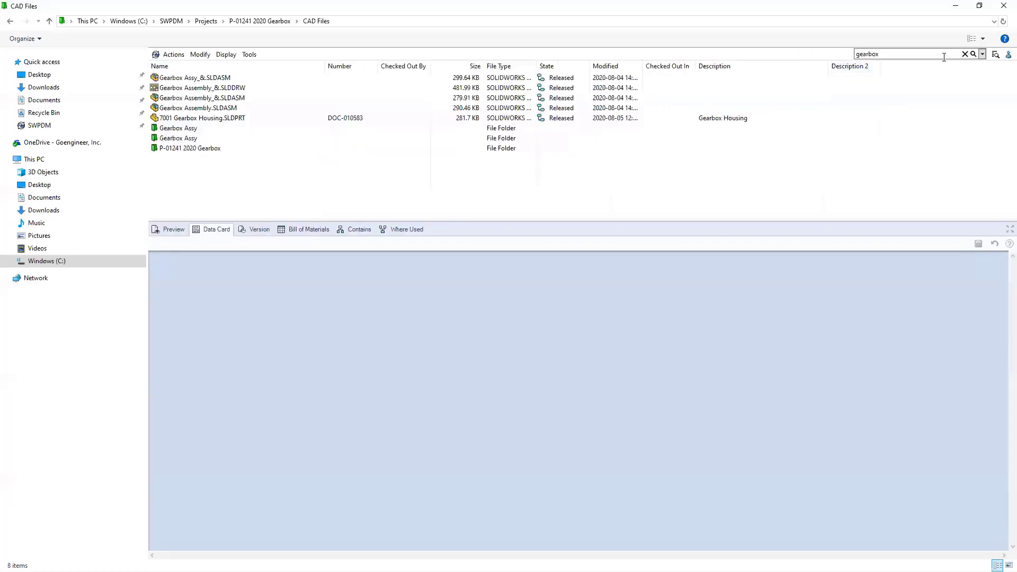
click(982, 53)
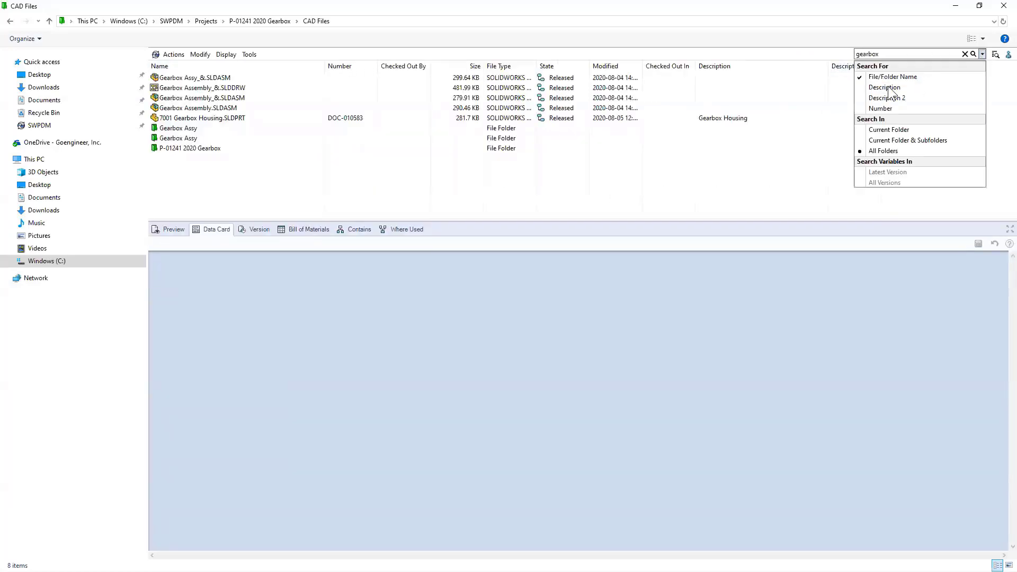
click(973, 53)
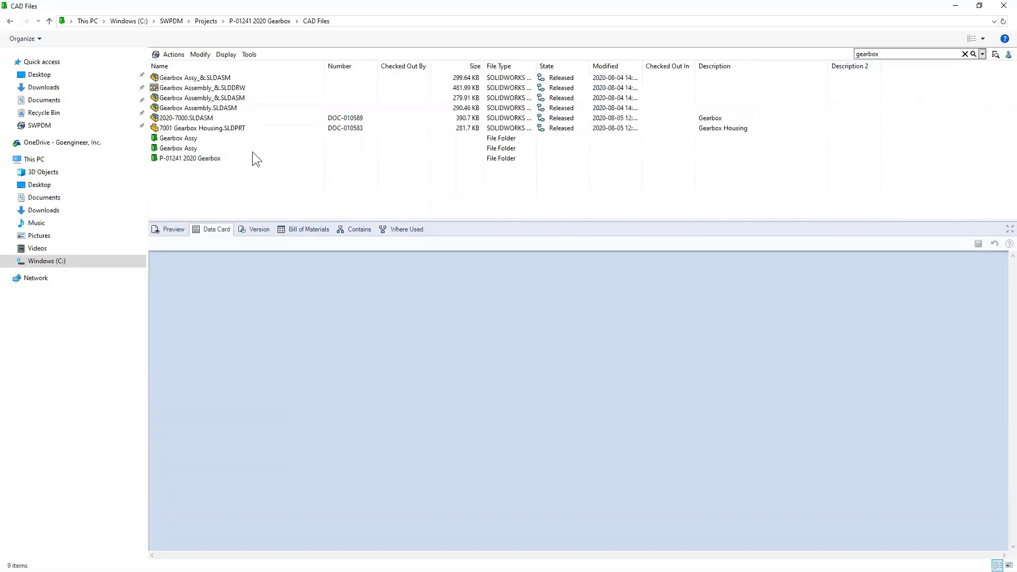
click(972, 55)
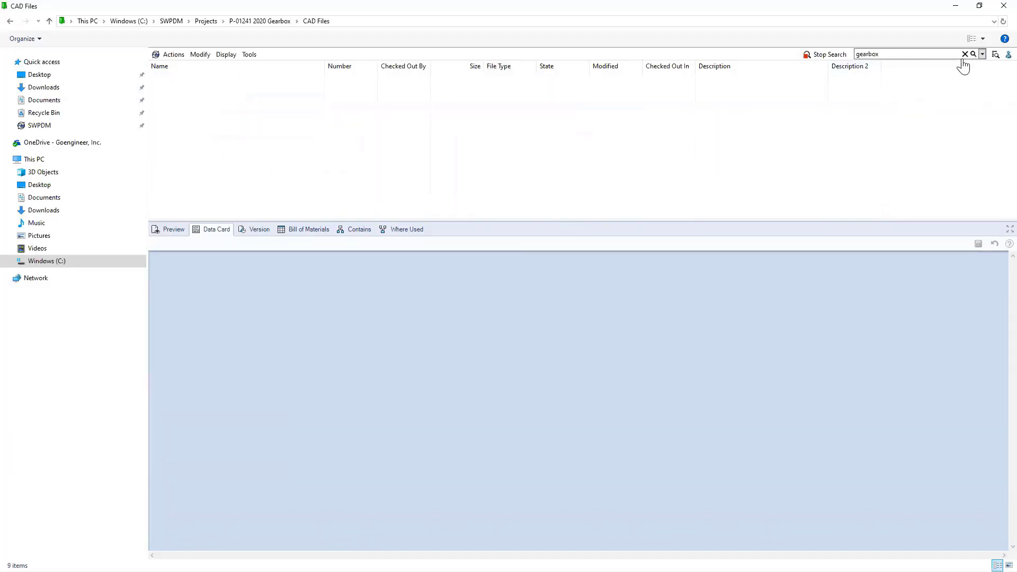
click(173, 117)
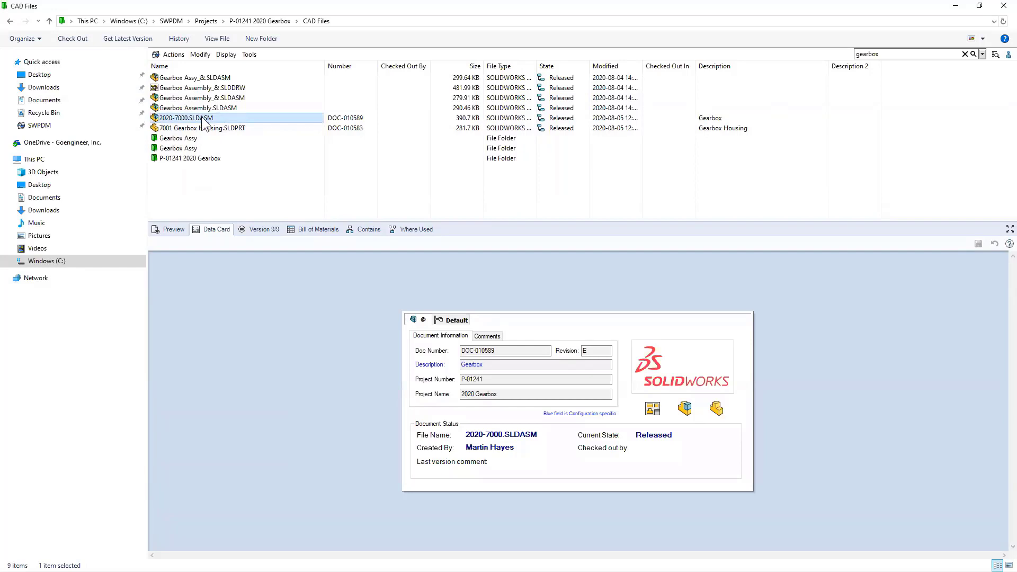
- Open the drawing's folder from the assembly's Where Used list and show the 2020-7000.SLDDRW data card
click(397, 230)
click(220, 298)
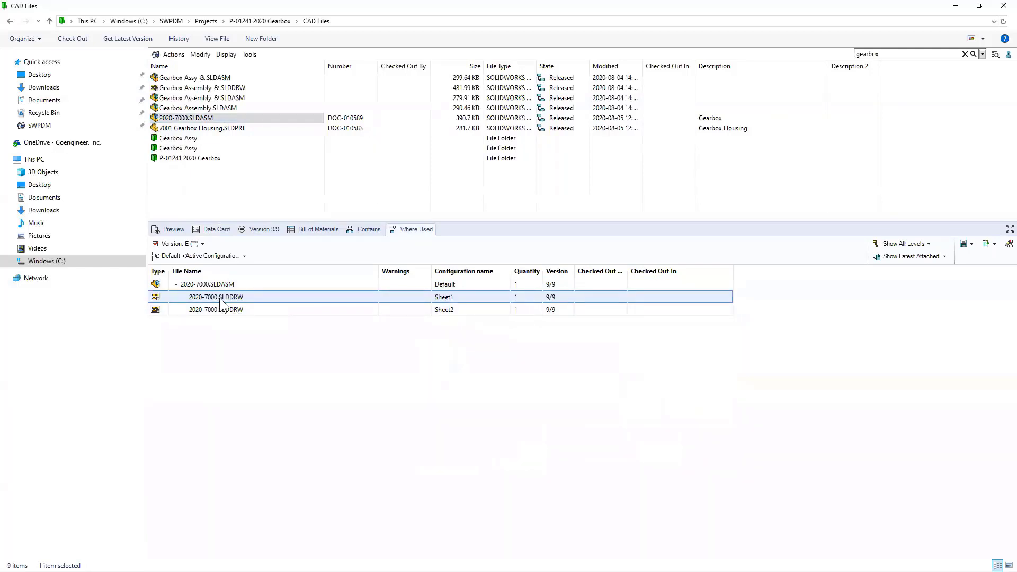
right_click(222, 298)
click(310, 189)
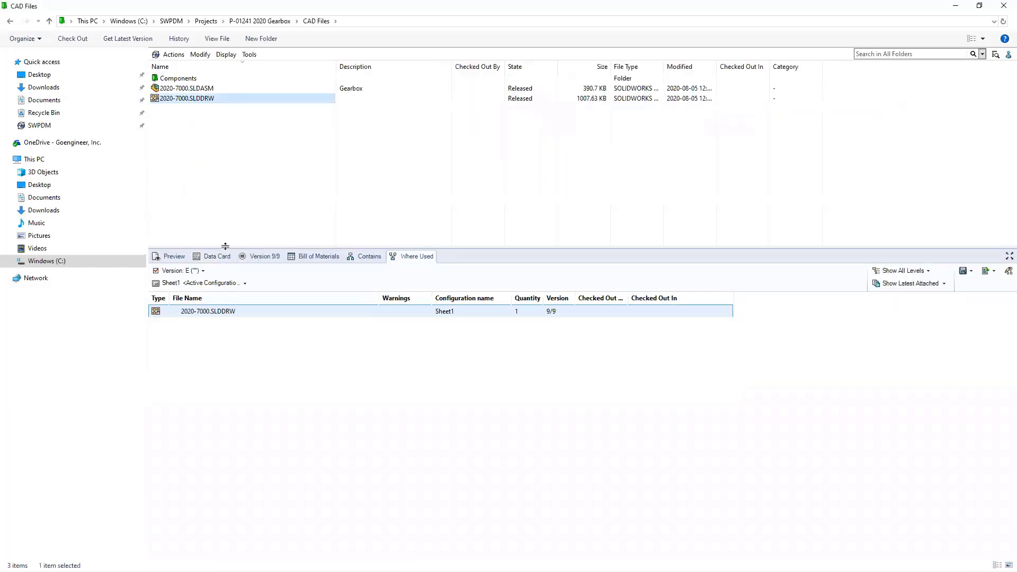
click(217, 256)
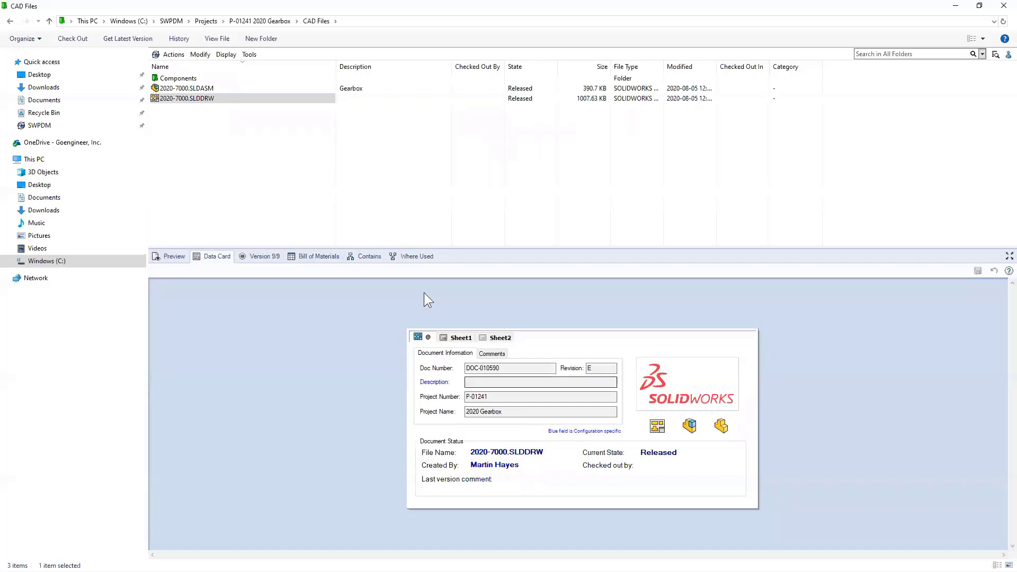
click(80, 38)
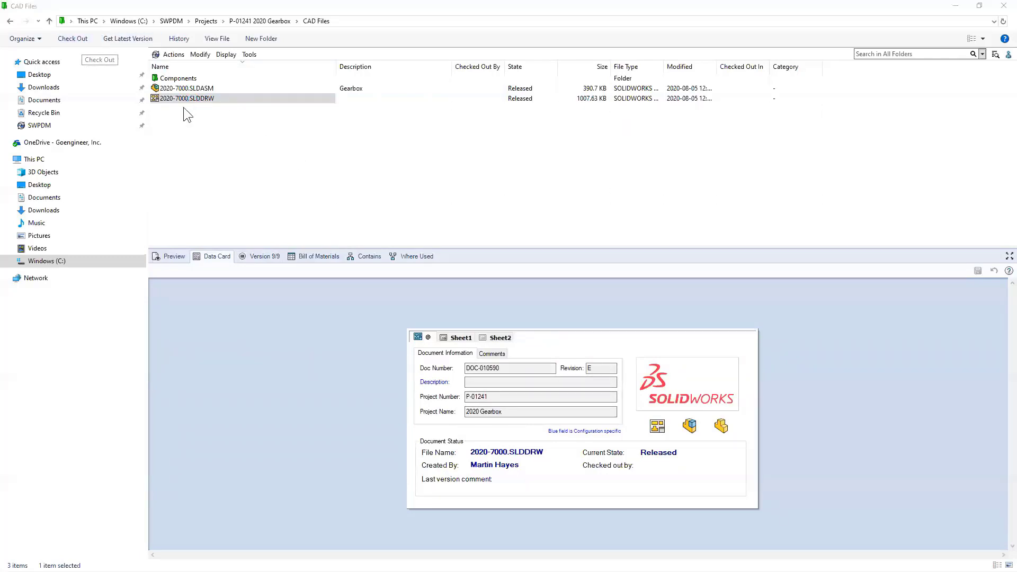
- Set the drawing's Description to 'Gearbox Assembly' and save the data card
click(580, 377)
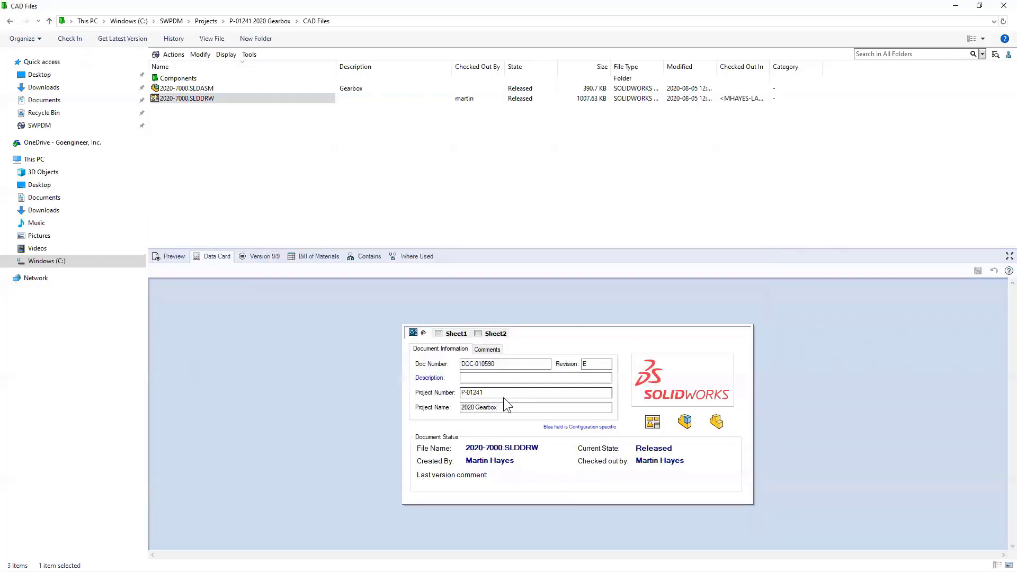
click(504, 378)
text(Gear)
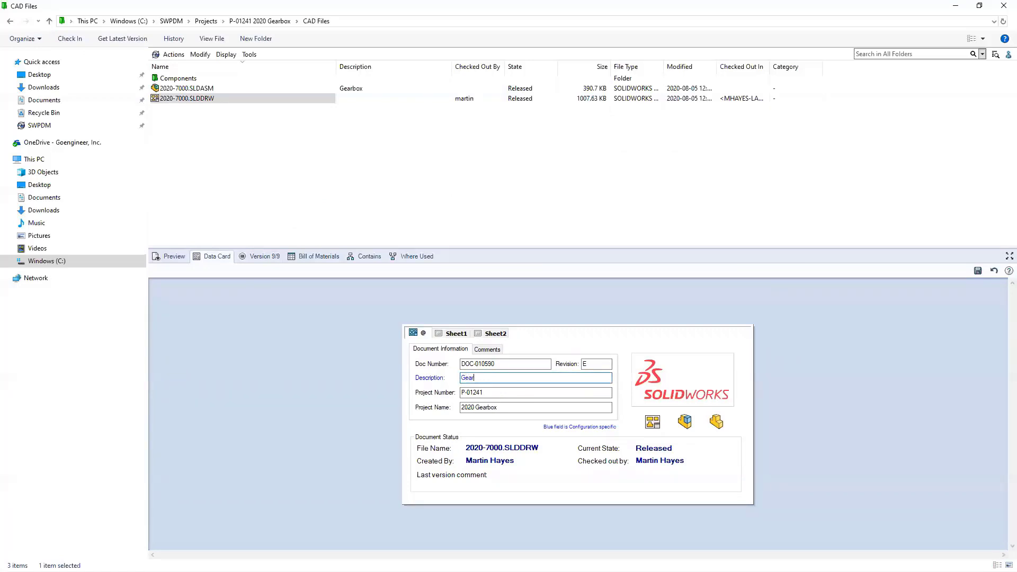
text(box Assembly)
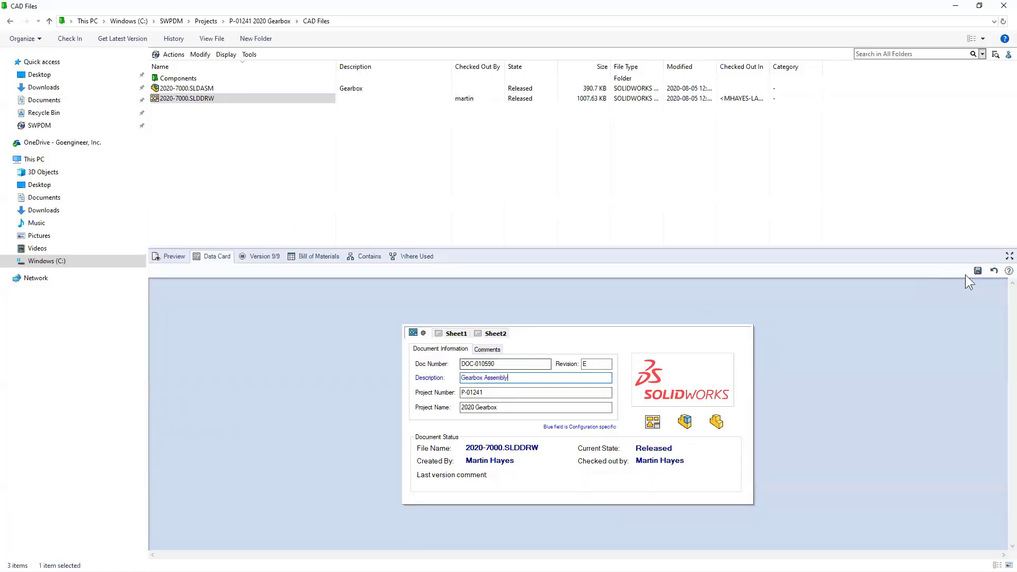
click(978, 271)
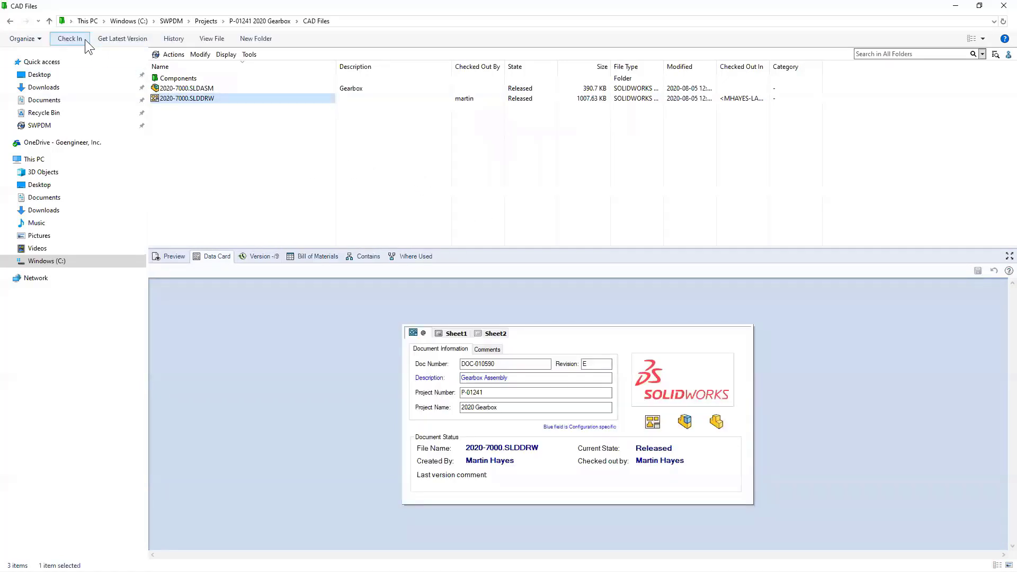
- Check the drawing back in with the comment 'added desc'
click(85, 39)
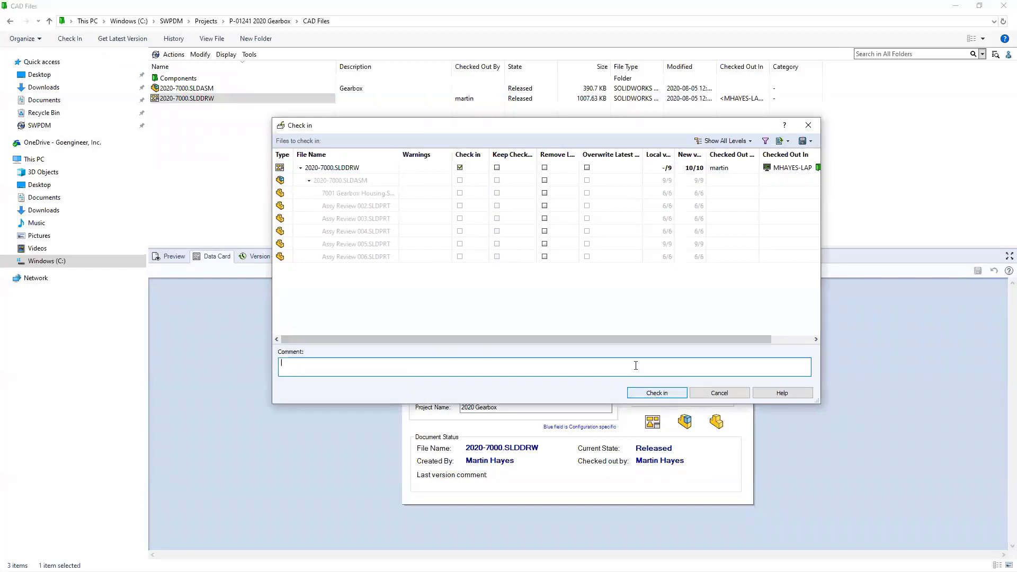
text(added desc)
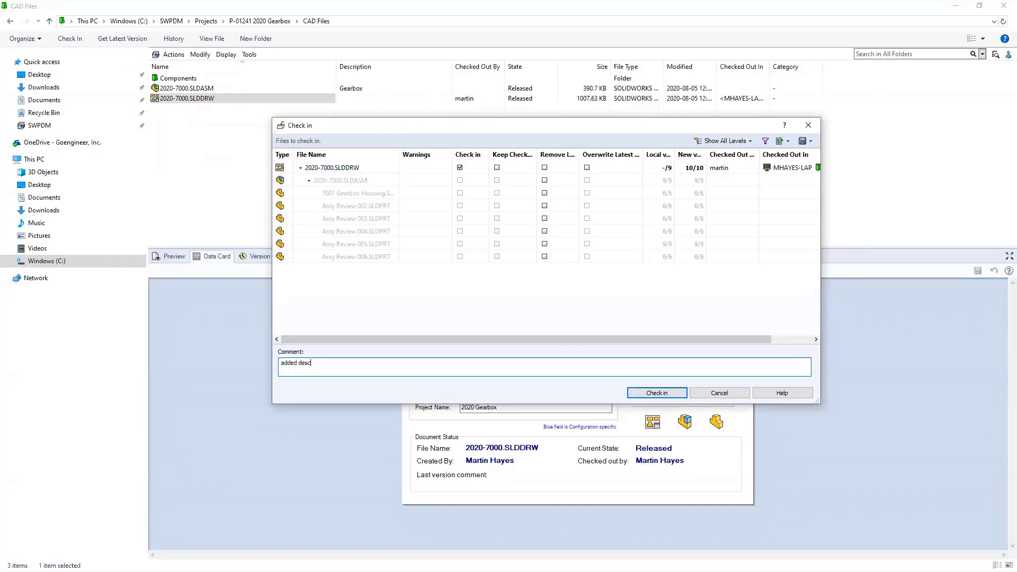
click(672, 393)
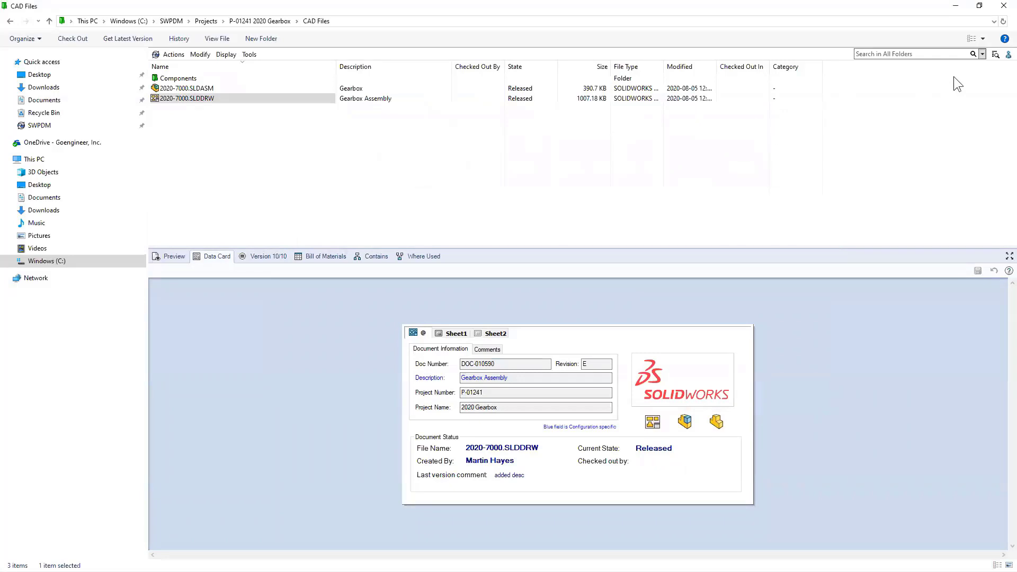
click(949, 53)
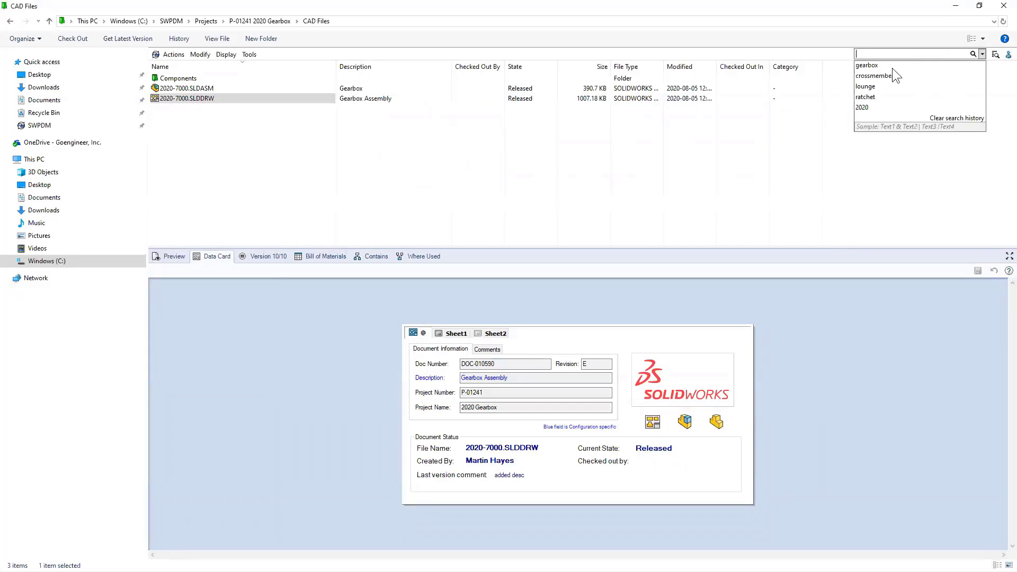
- Rerun the 'gearbox' search, check the drawing's data card, and move Description beside Name
click(886, 64)
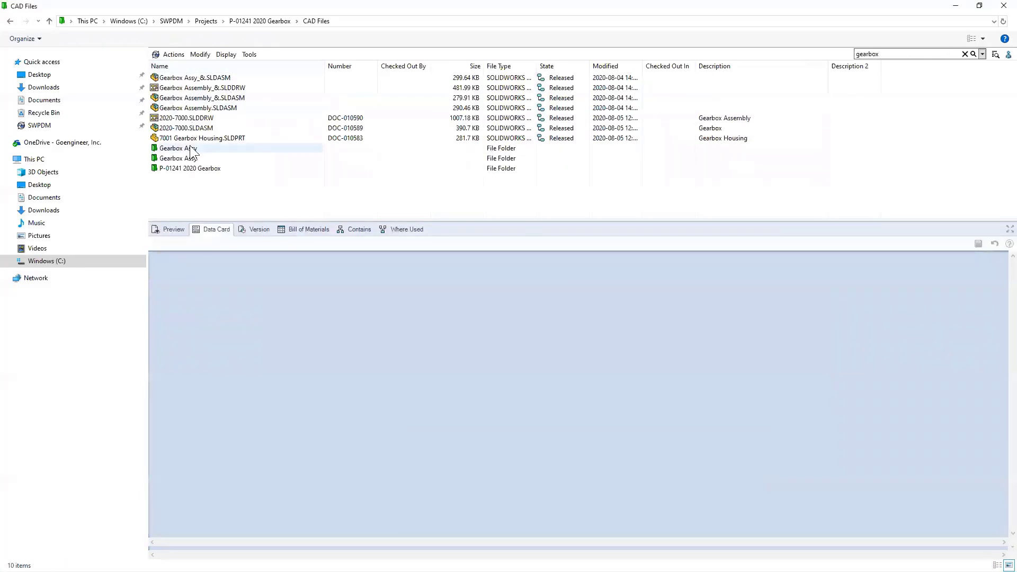
click(212, 118)
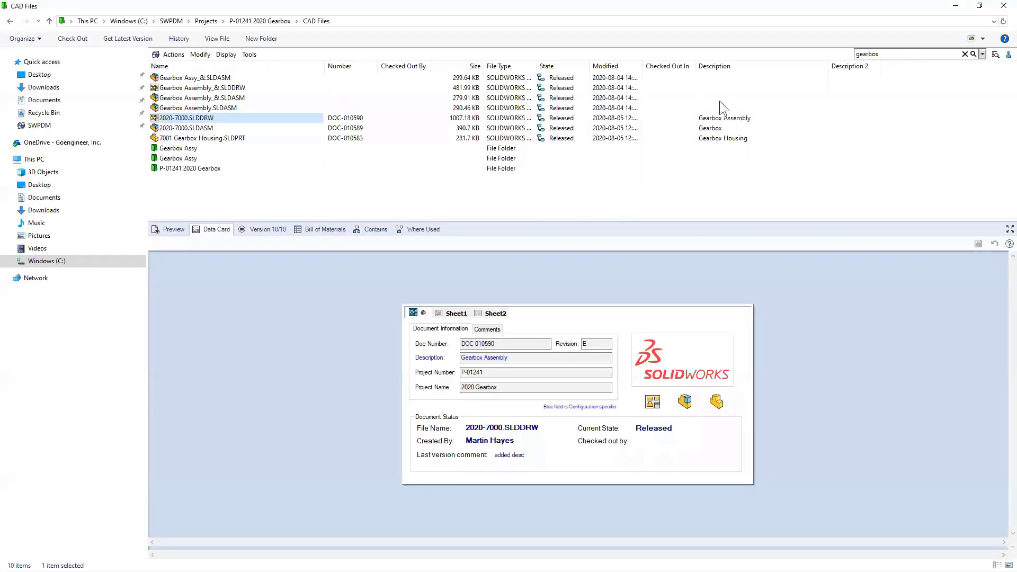
click(246, 190)
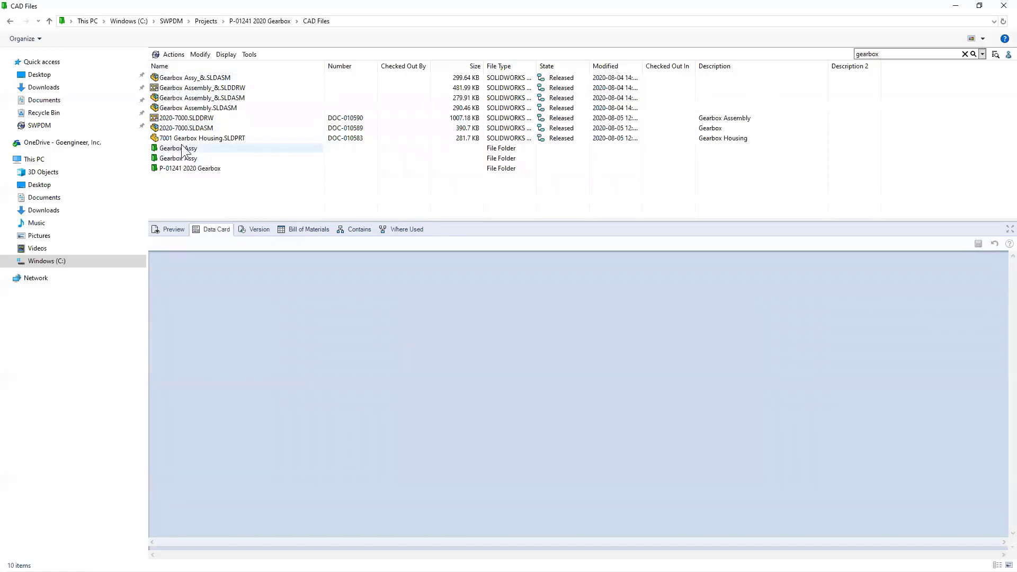
drag(731, 63, 327, 71)
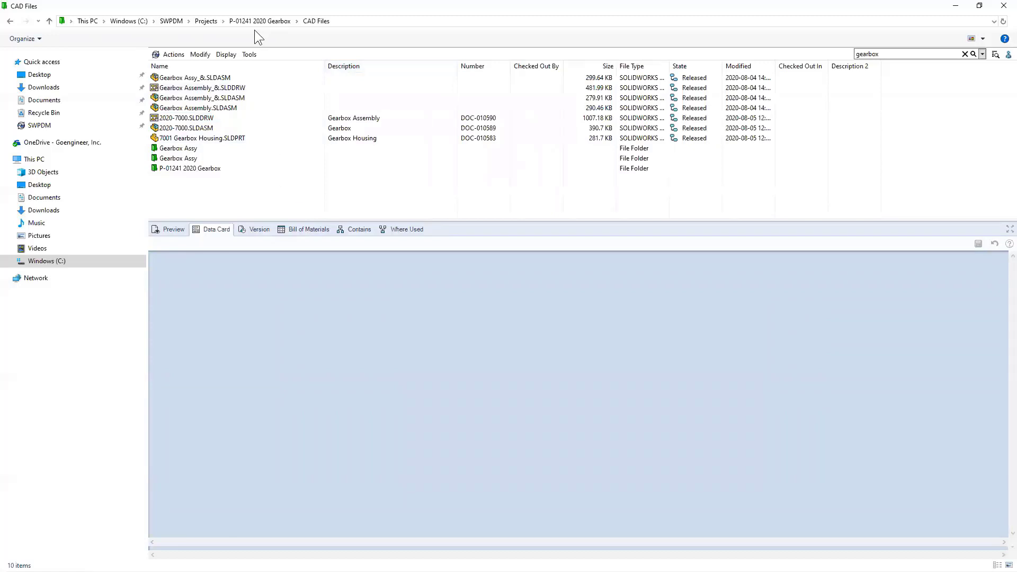
click(205, 21)
- Open P-01240 Trakkaway > CAD Files, enlarge its file list, then minimise the vault window
double_click(187, 108)
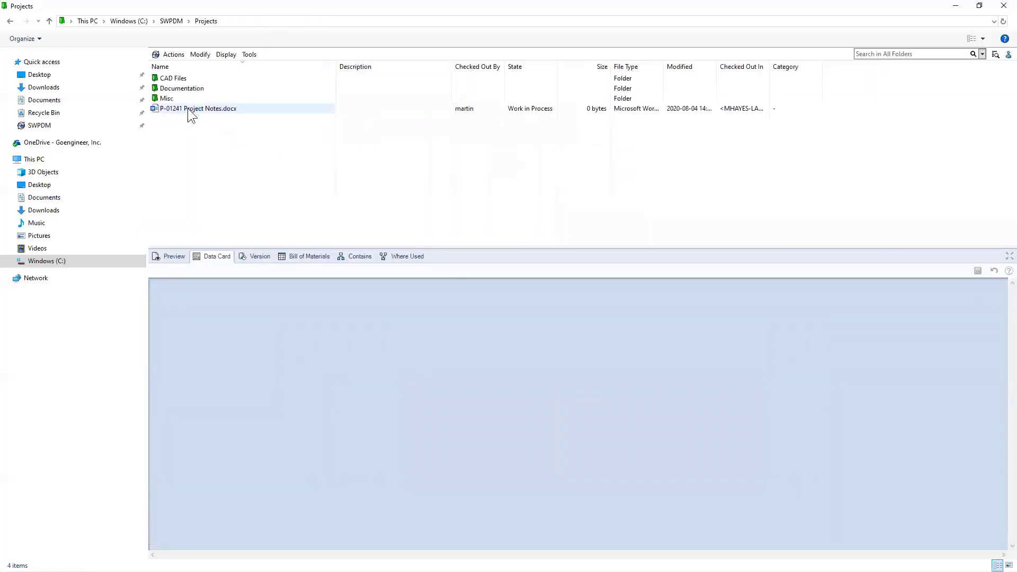
click(10, 20)
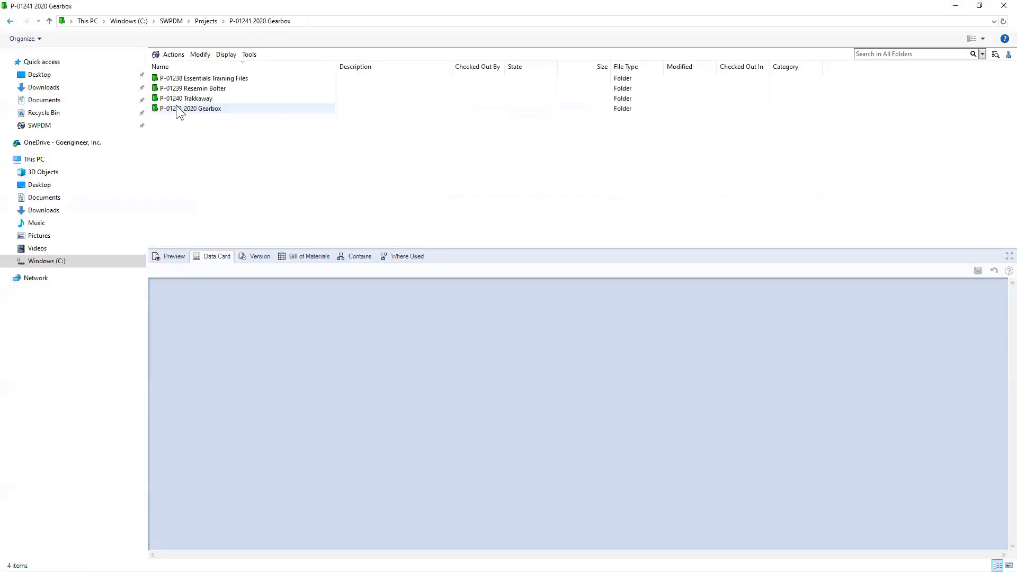
click(175, 98)
double_click(177, 99)
click(179, 79)
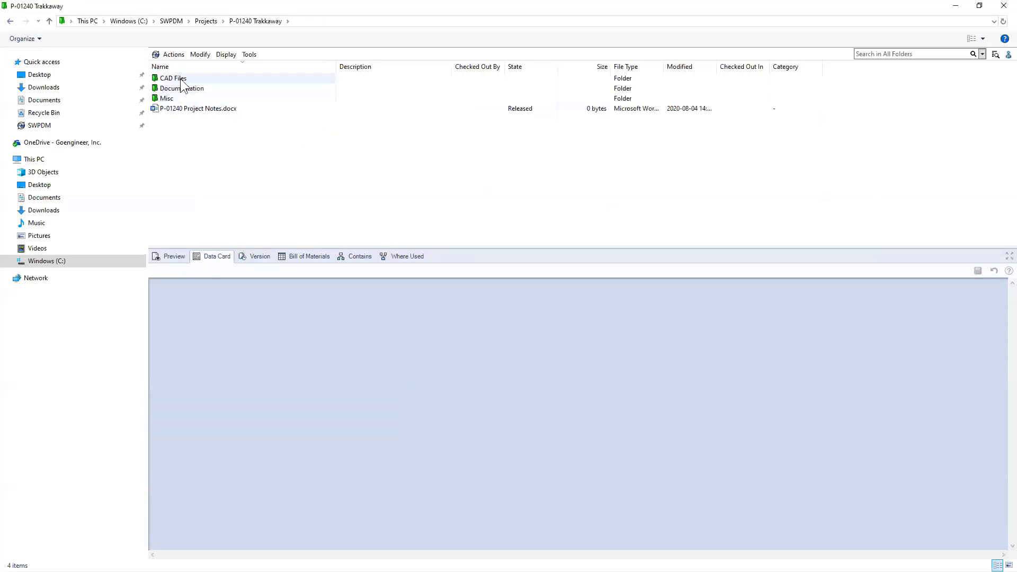
double_click(184, 78)
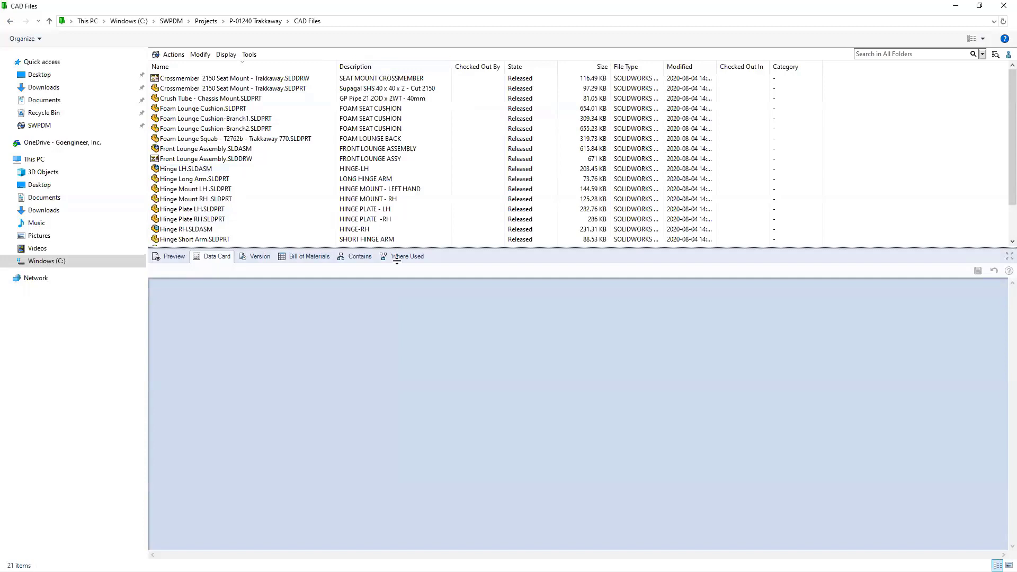
drag(397, 249, 417, 260)
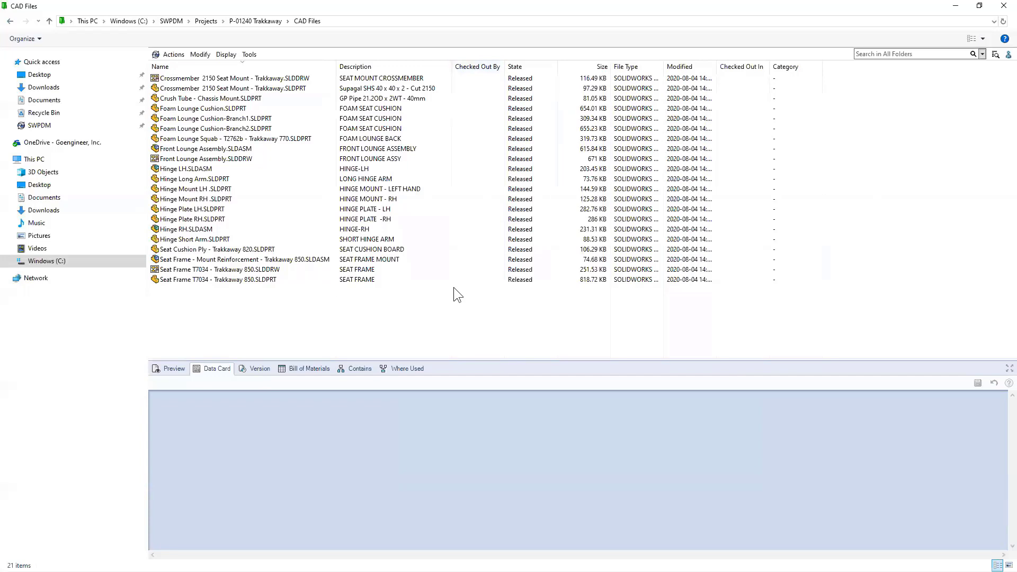
click(956, 6)
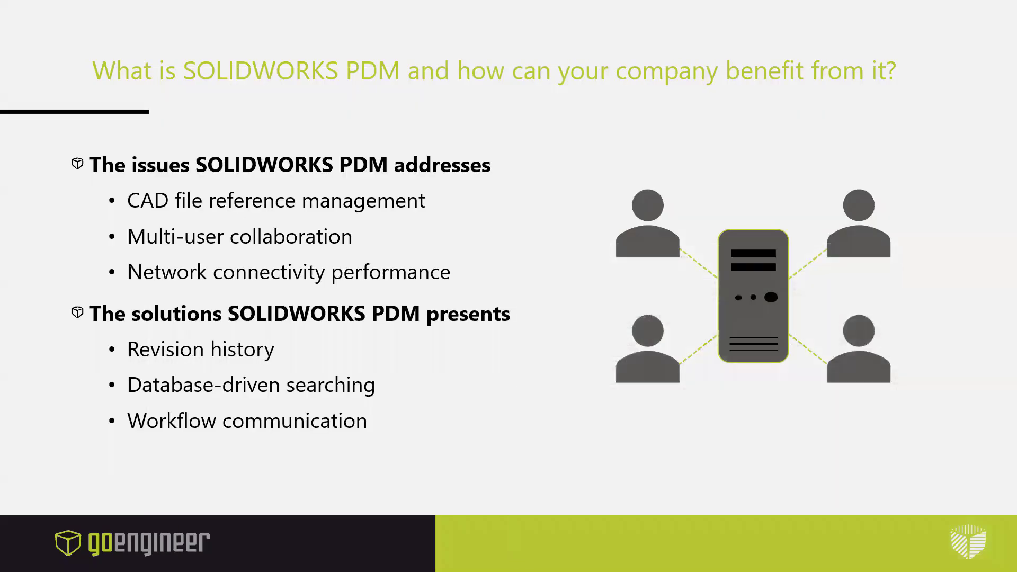
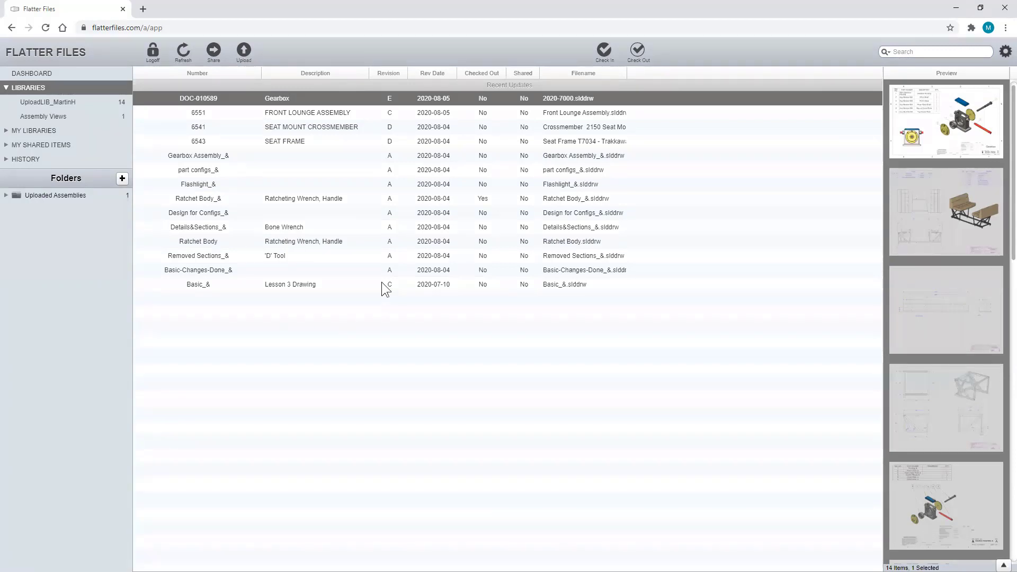
- Enlarge the drawing previews, scroll to the 'D' Tool, and open Removed Sections_& at revision A
drag(883, 222, 661, 235)
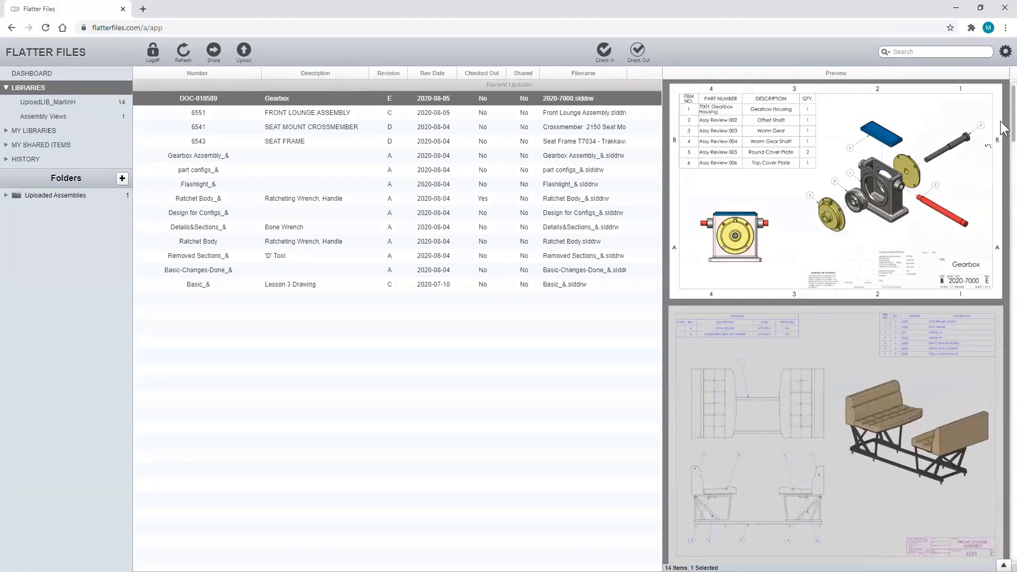
mouse_move(1002, 123)
mouse_down()
mouse_move(1006, 223)
mouse_move(984, 295)
mouse_move(978, 216)
mouse_move(1003, 196)
mouse_up()
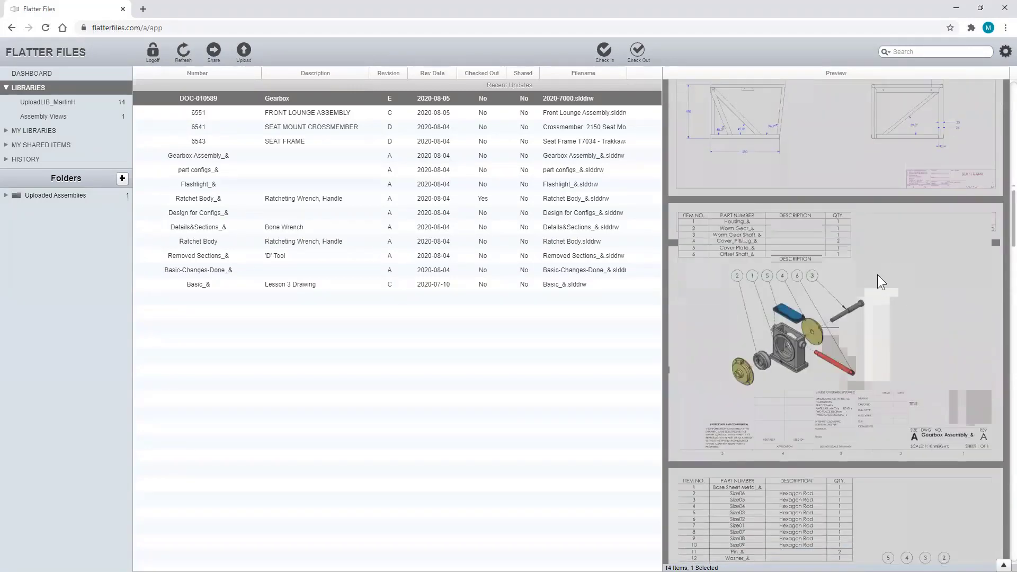
scroll(878, 275, down, 15)
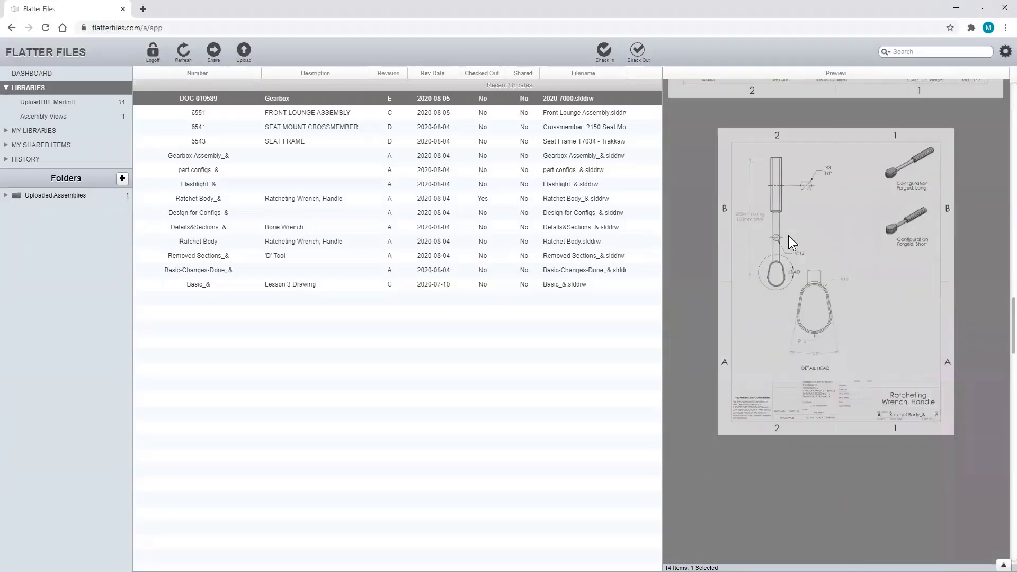
scroll(788, 236, down, 15)
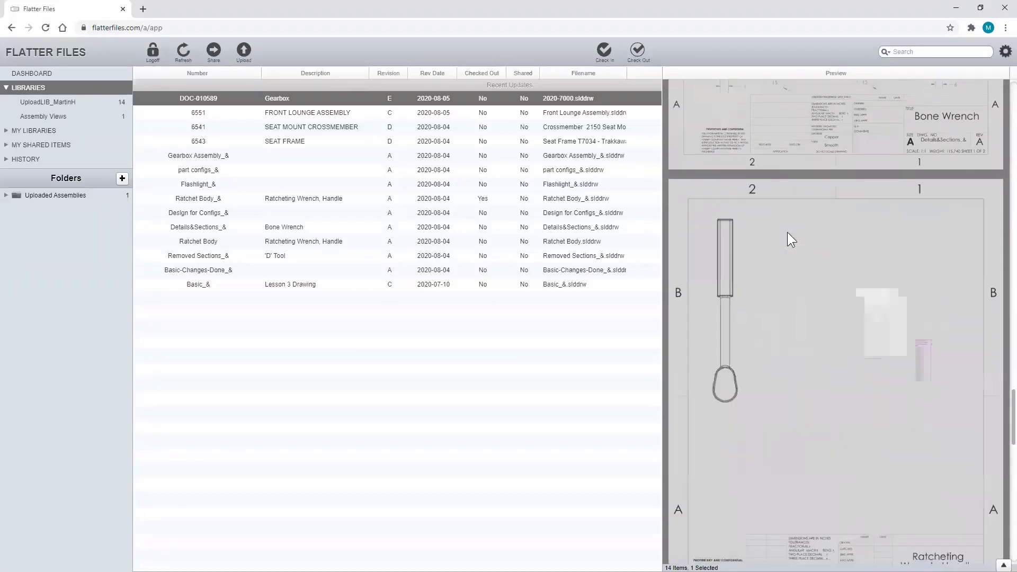
scroll(788, 234, down, 15)
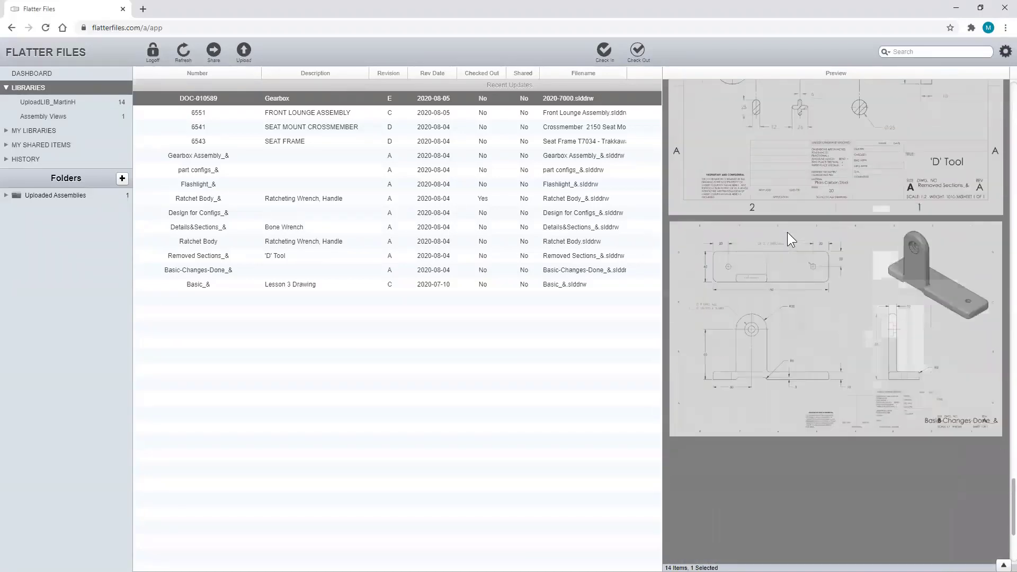
scroll(787, 232, up, 3)
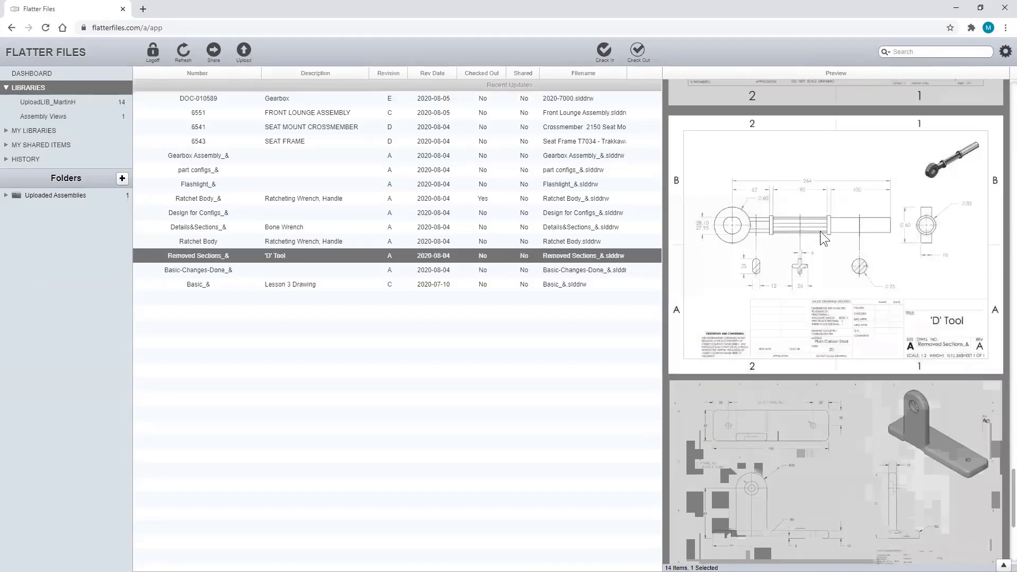
click(750, 240)
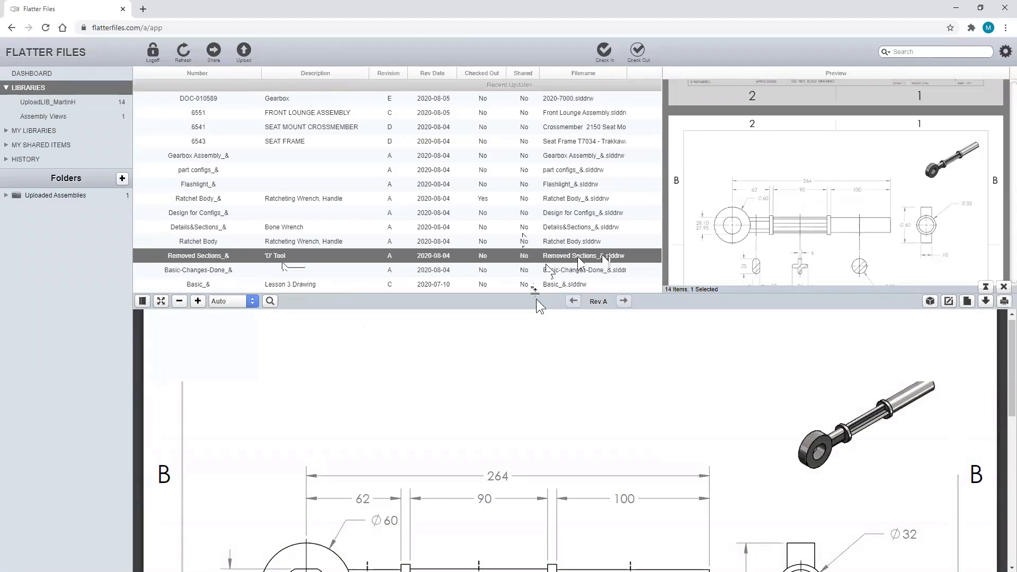
- Enlarge the viewer to fill most of the window and set zoom to Auto
drag(536, 299, 512, 85)
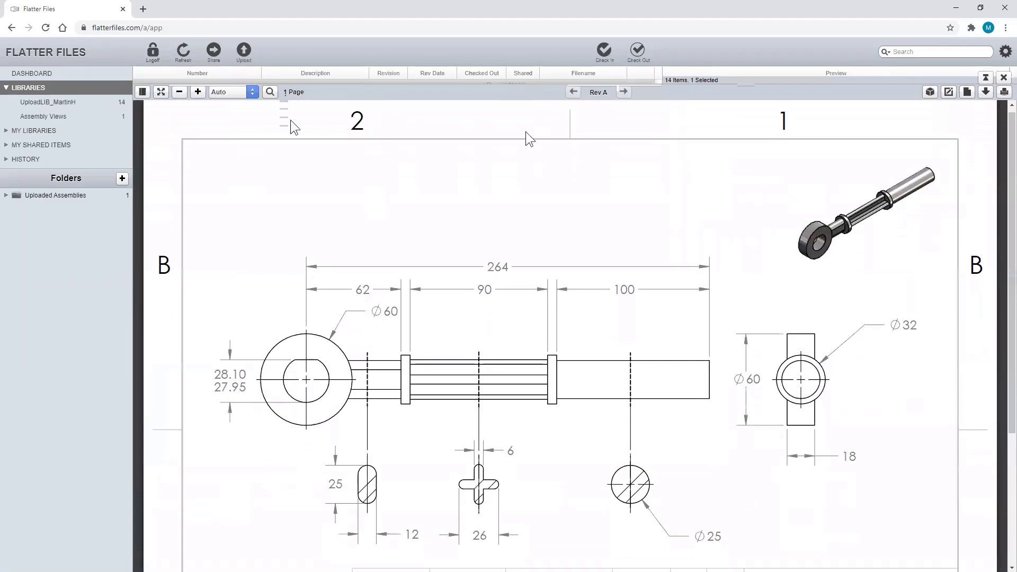
click(233, 92)
click(413, 270)
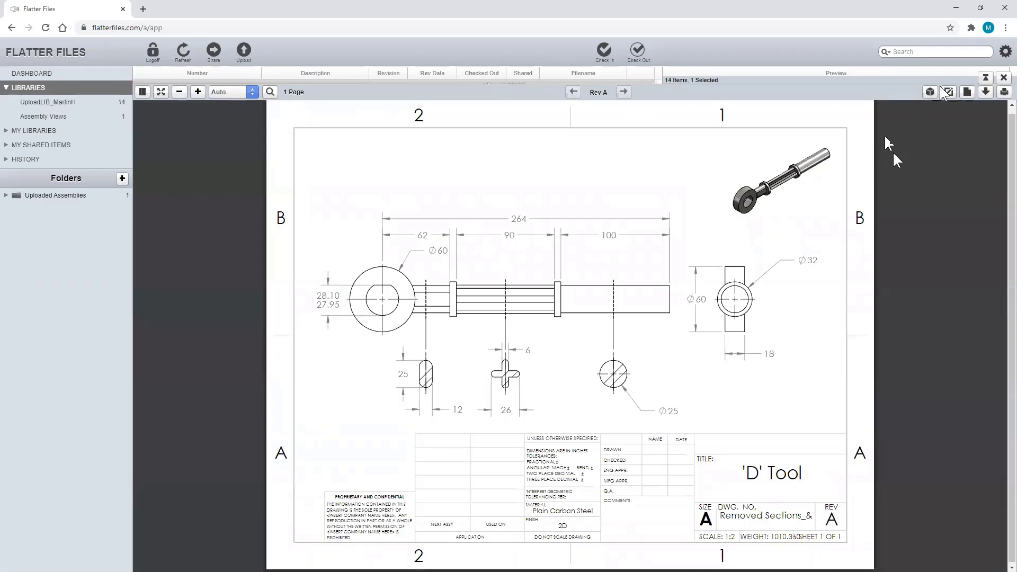
- Show the eye-bolt as a 3D model, orbit it to see its side, then close
click(931, 91)
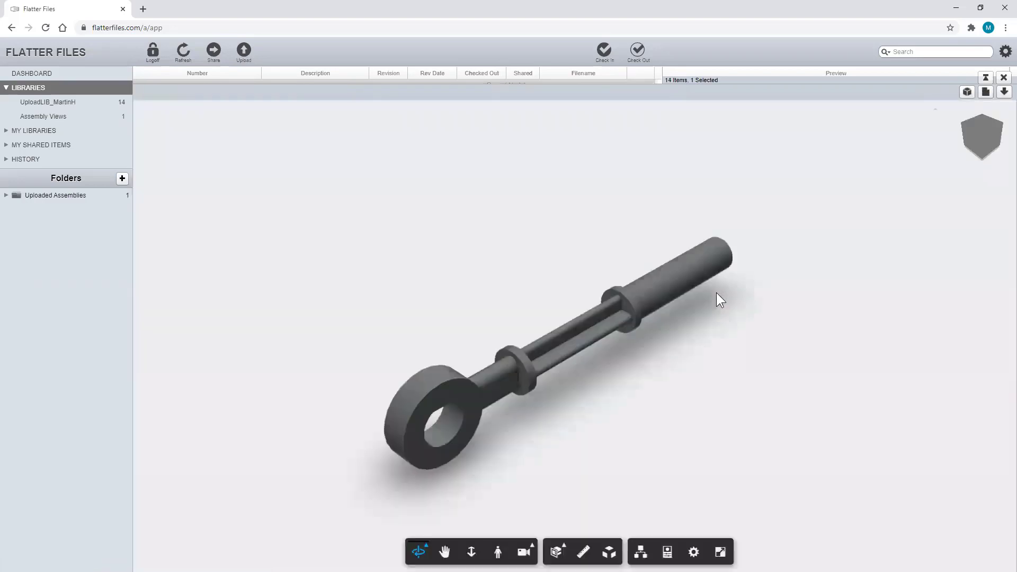
mouse_move(621, 392)
mouse_down()
mouse_move(805, 374)
mouse_move(616, 398)
mouse_move(580, 365)
mouse_up()
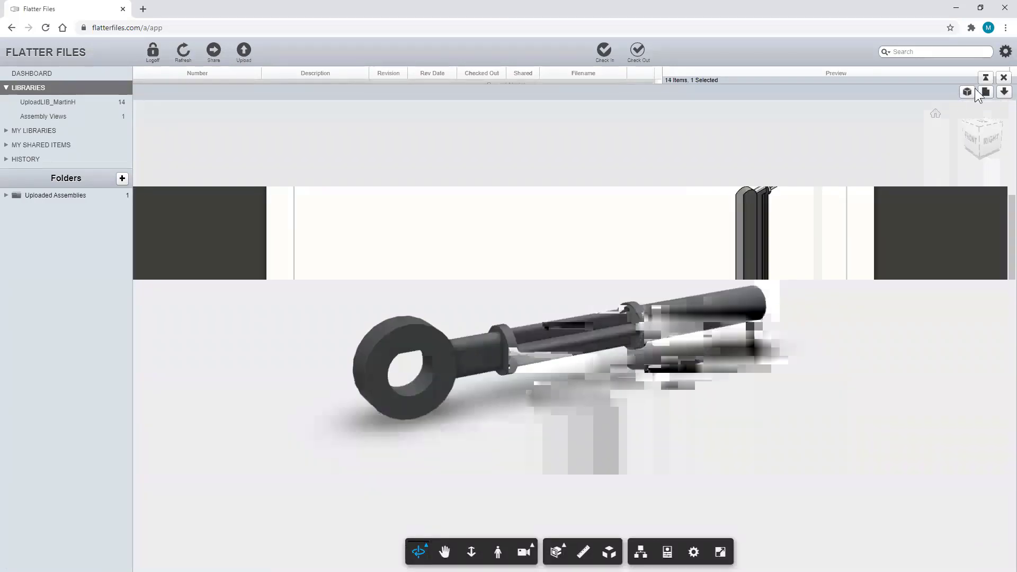
click(1003, 78)
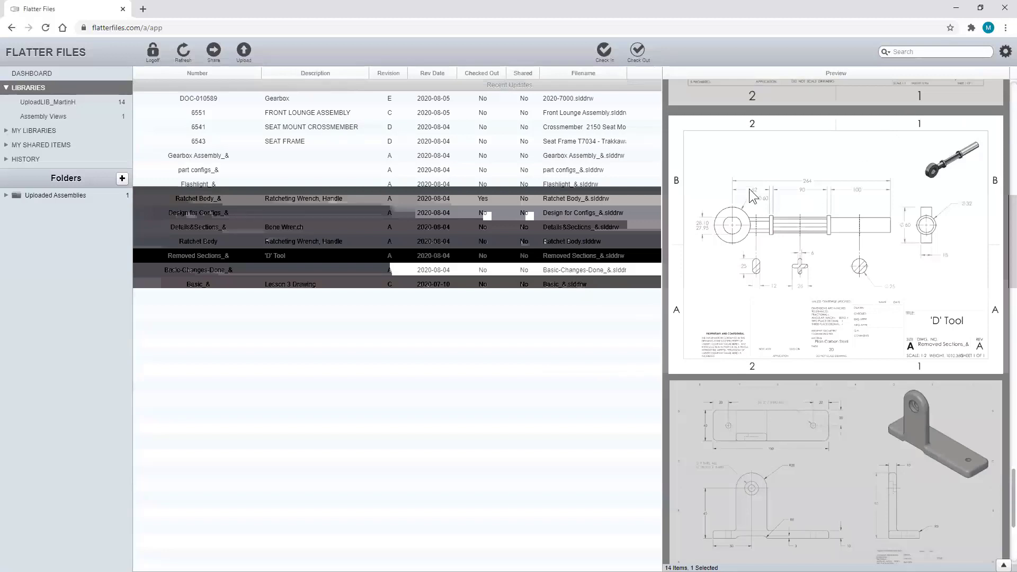
- Open the Gearbox drawing in the viewer and fit it with Auto zoom
click(308, 98)
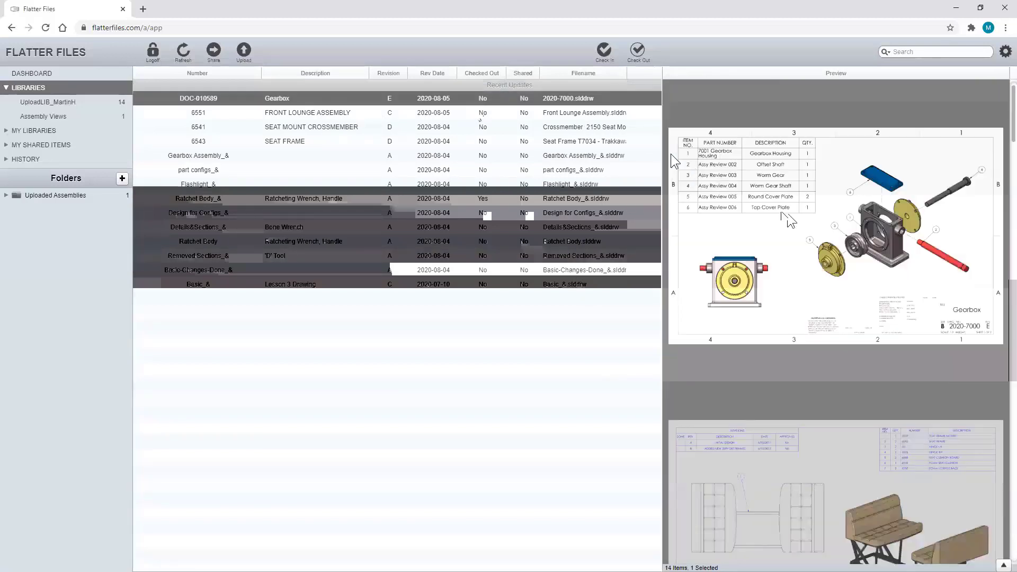
click(671, 154)
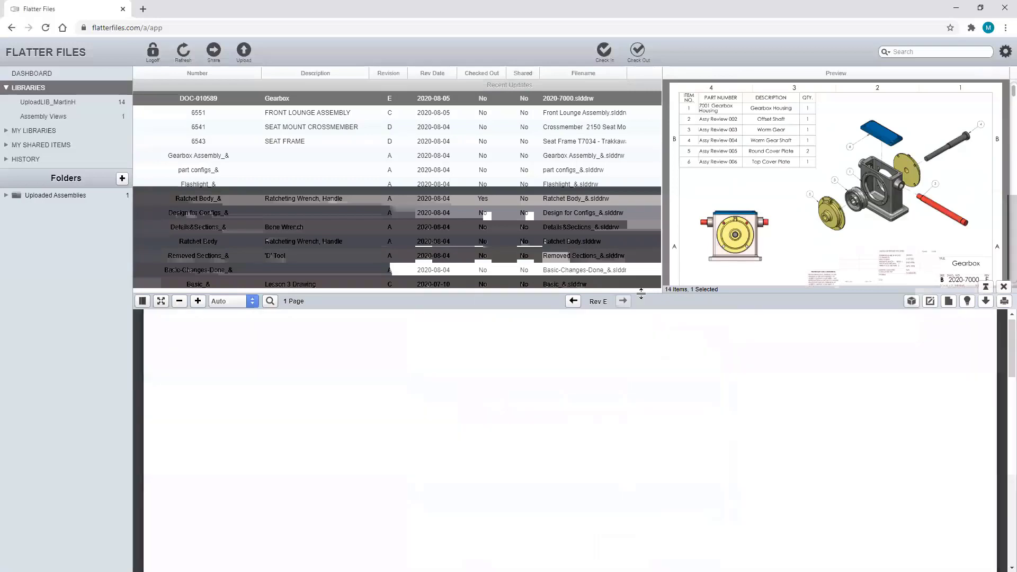
click(233, 129)
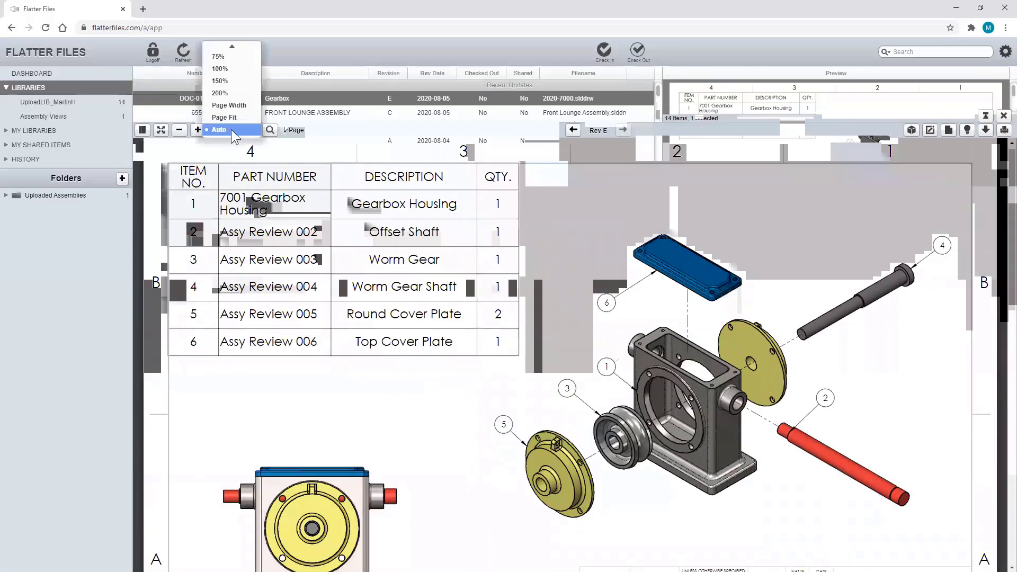
click(220, 130)
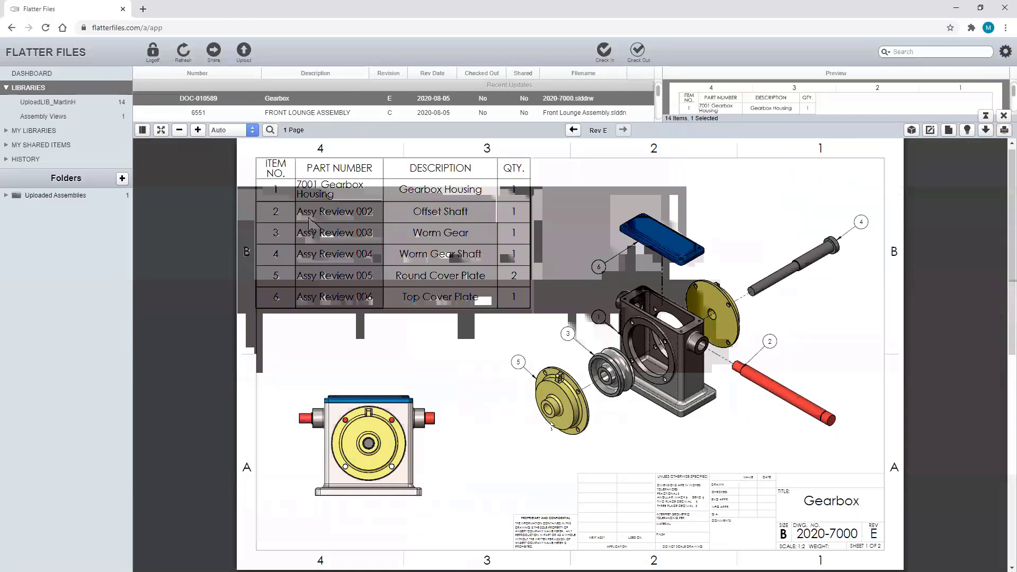
- Turn on revision-change highlighting and step back from Rev E to Rev D, then Rev C
click(968, 129)
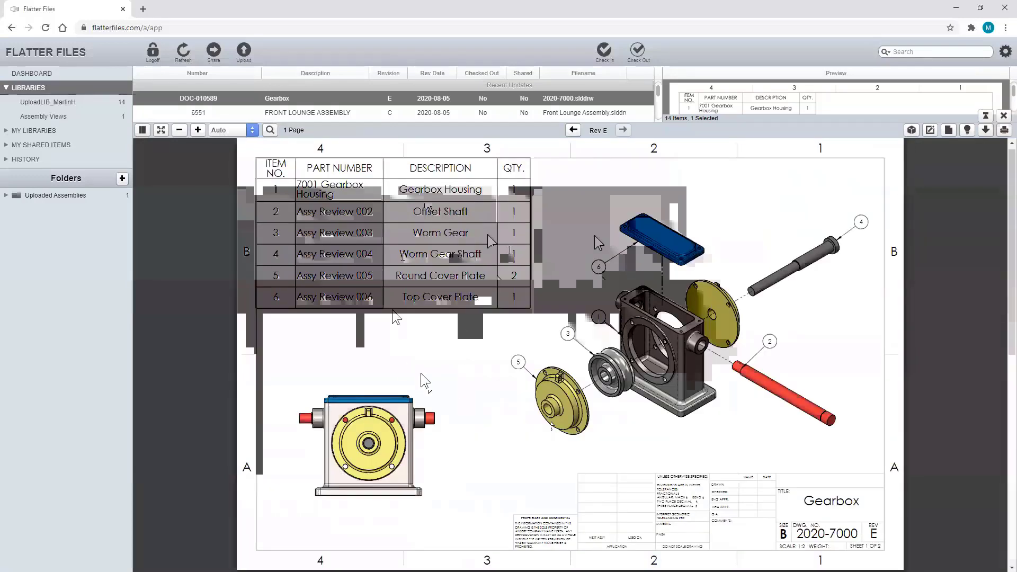
click(574, 129)
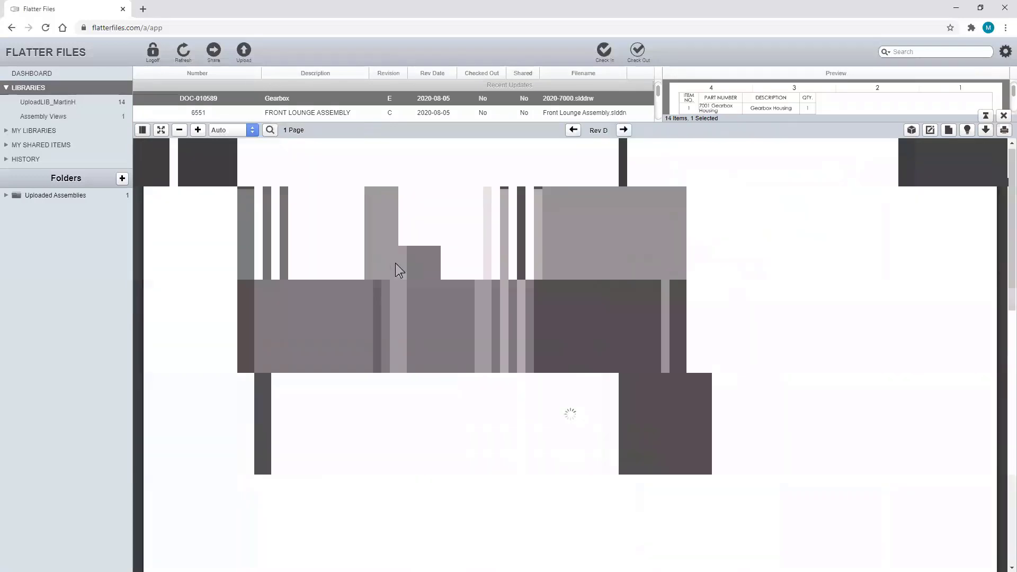
click(573, 130)
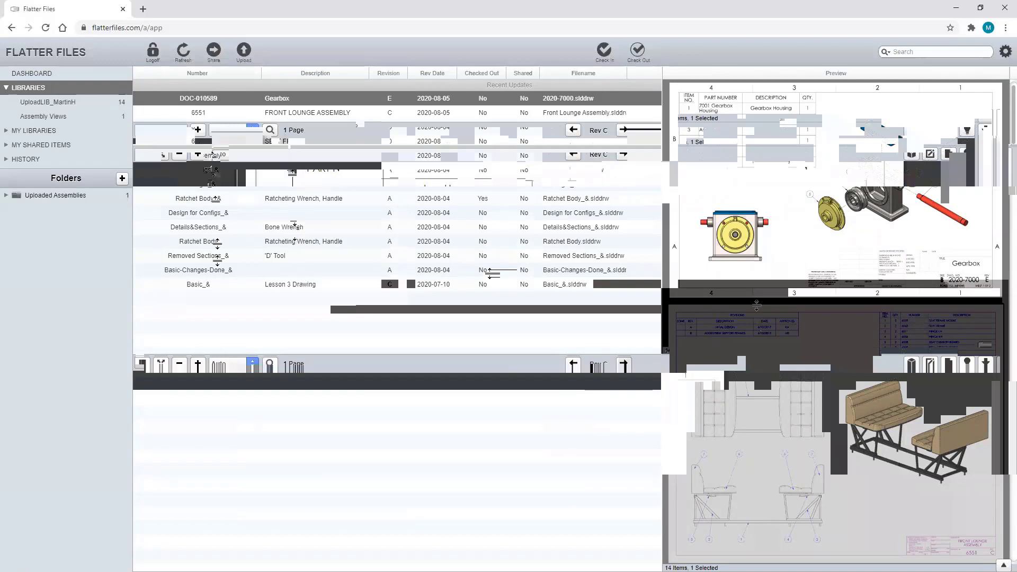
- Open the Basic_& Lesson 3 Drawing enlarged, highlight Rev B changes, then go back to Rev A
click(215, 284)
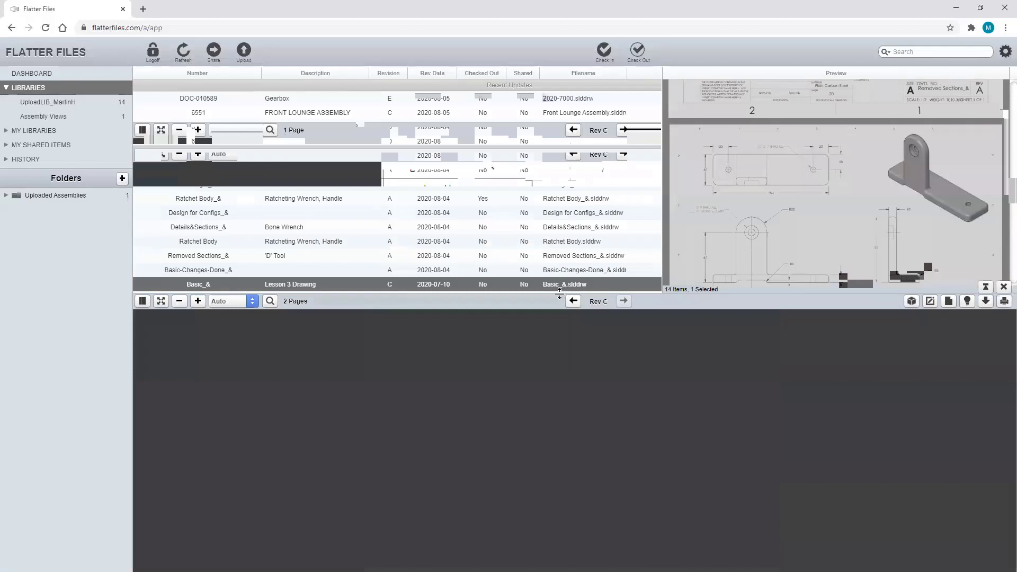
mouse_move(564, 293)
mouse_down()
mouse_move(543, 139)
mouse_move(532, 133)
mouse_up()
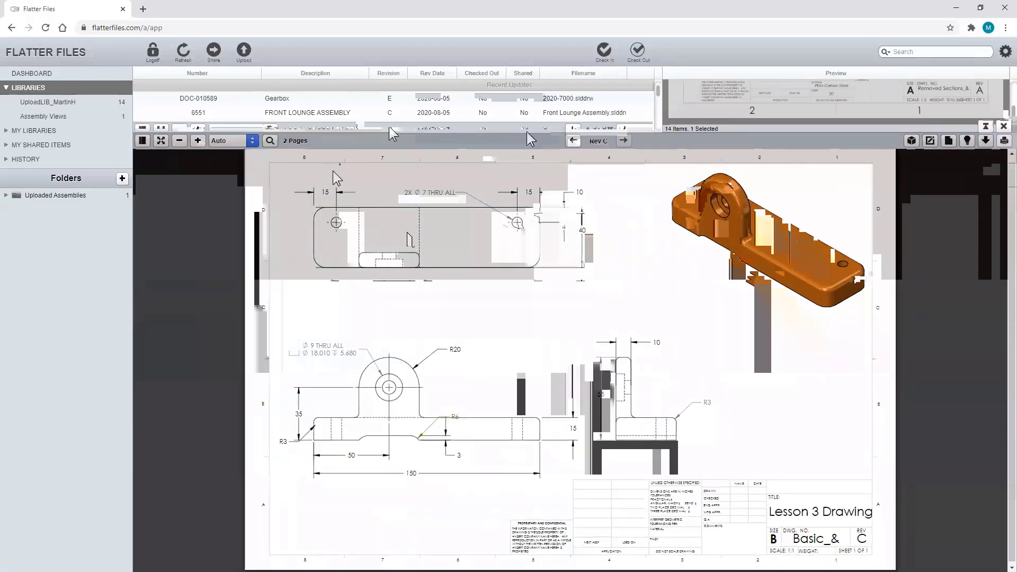
click(572, 140)
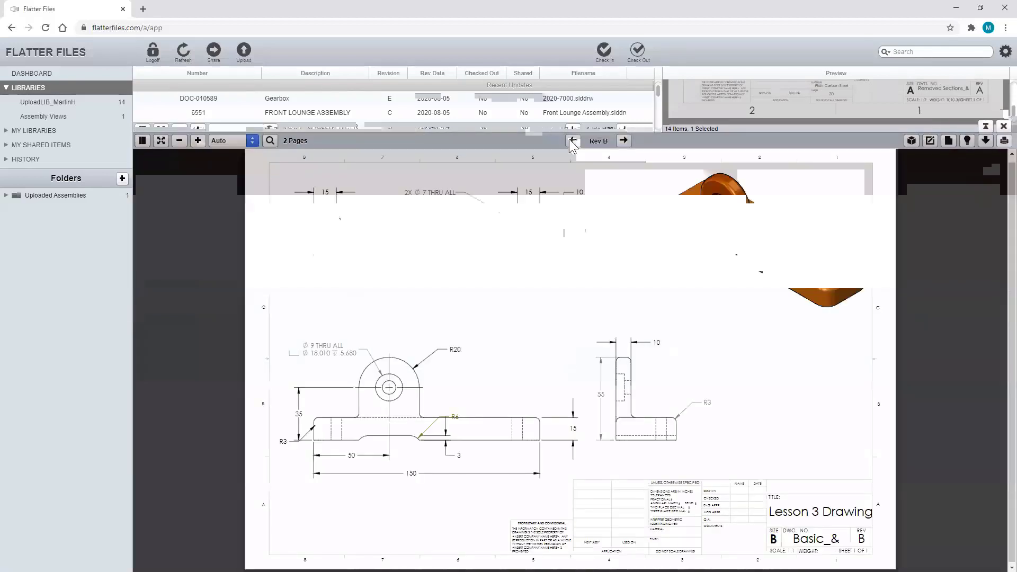
click(967, 141)
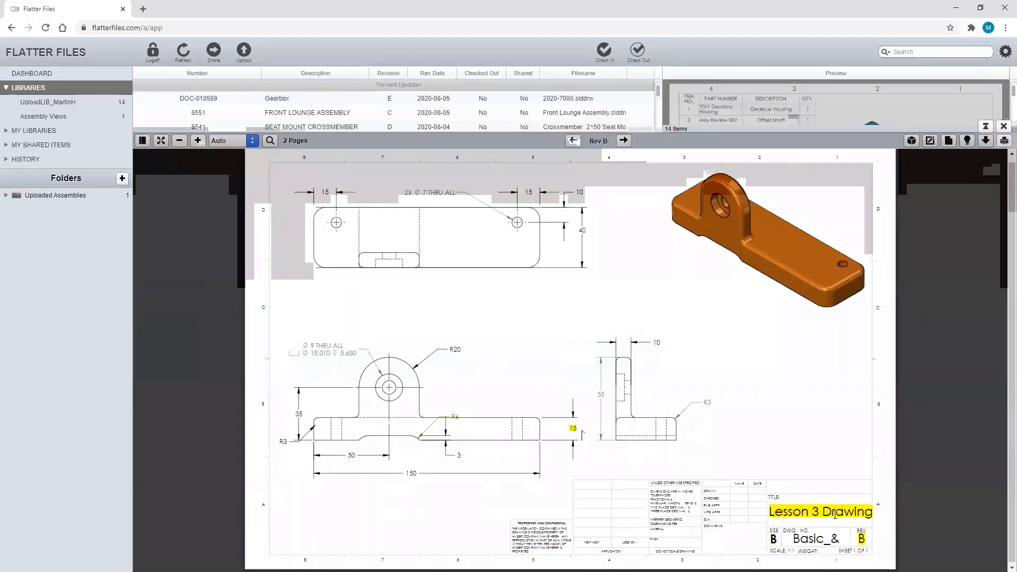
click(572, 141)
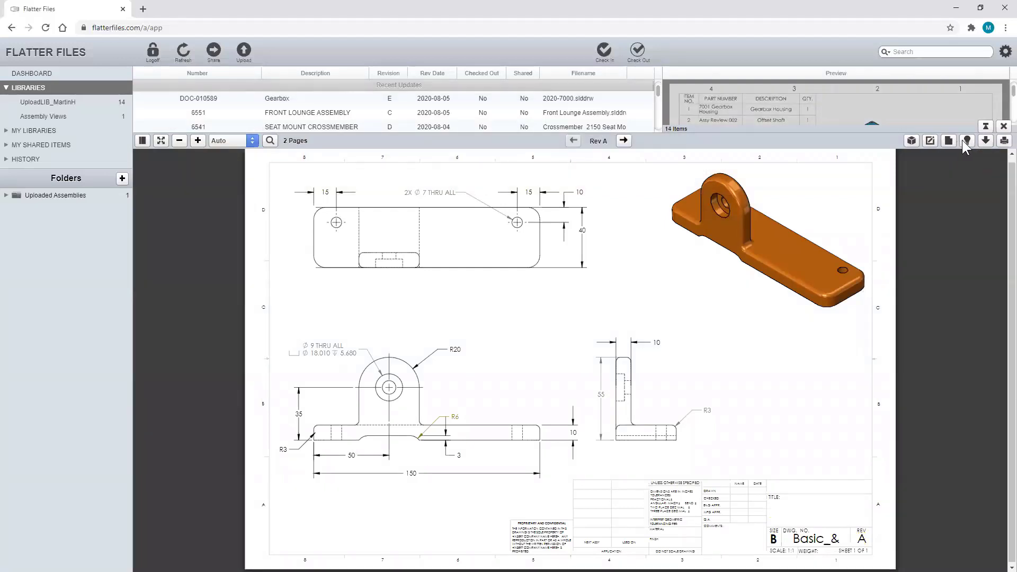
- Draw red ovals around the side-view 10 dimension and the front-view 10 thickness dimension
click(931, 140)
click(924, 172)
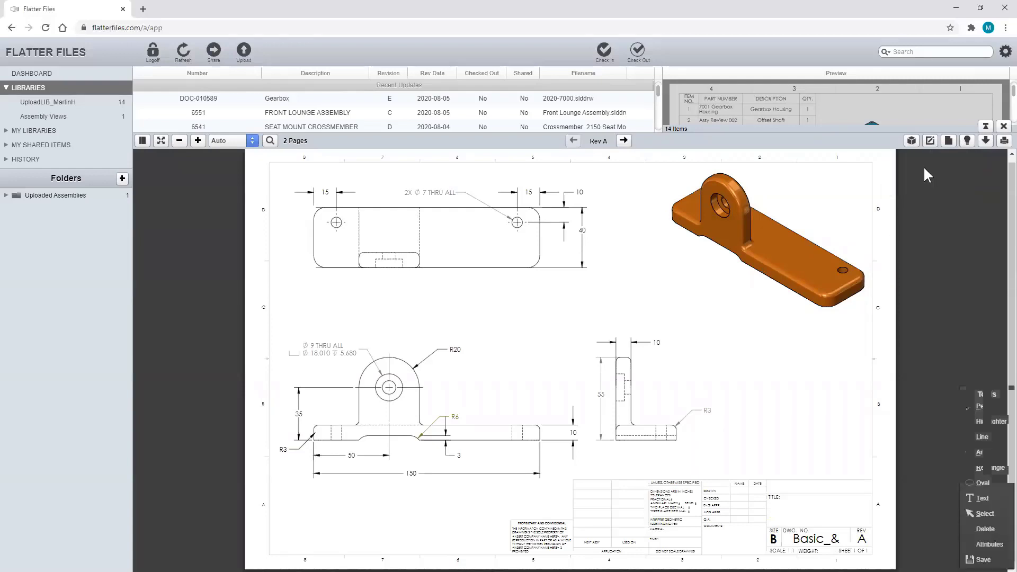
click(975, 484)
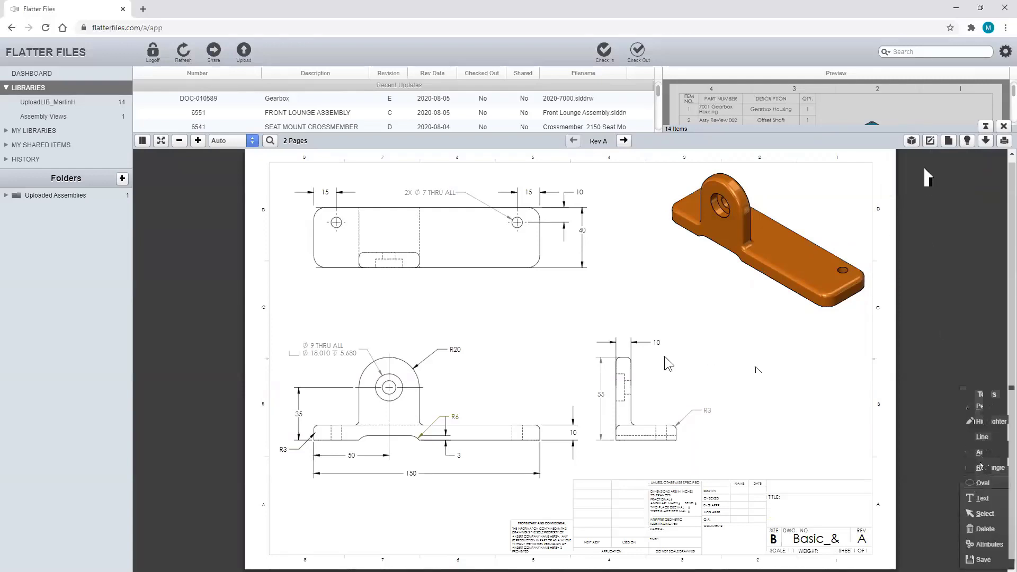
drag(621, 317, 685, 367)
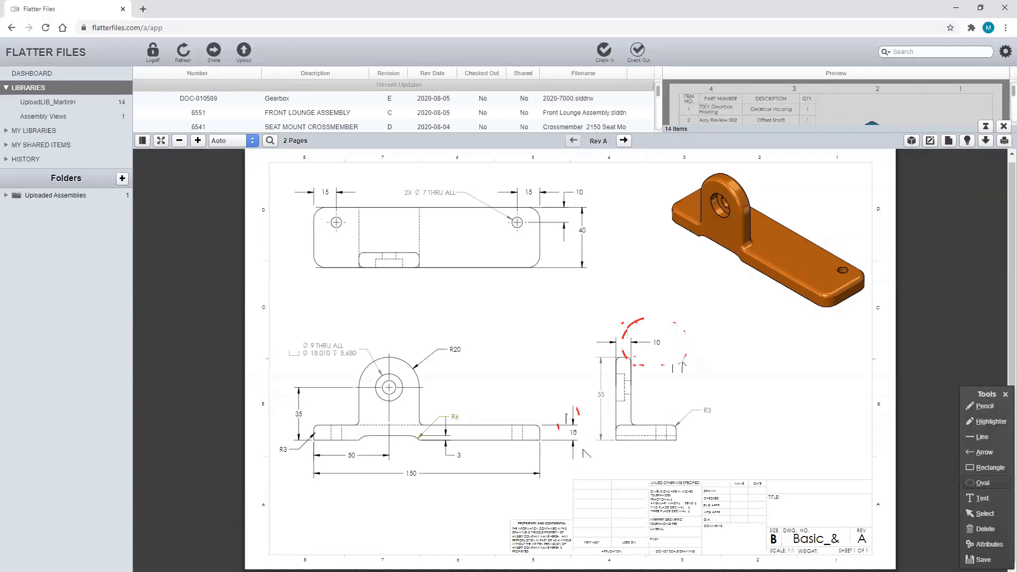
drag(558, 407, 586, 455)
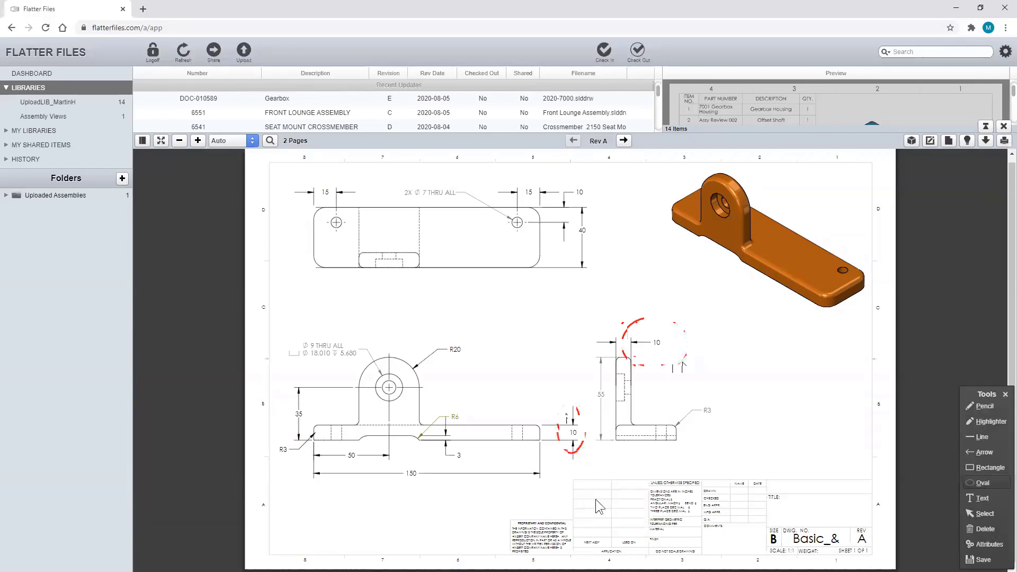
- Close the drawing, widen the file list, and bring up the actions for Gearbox DOC-010589
click(1005, 394)
click(1003, 126)
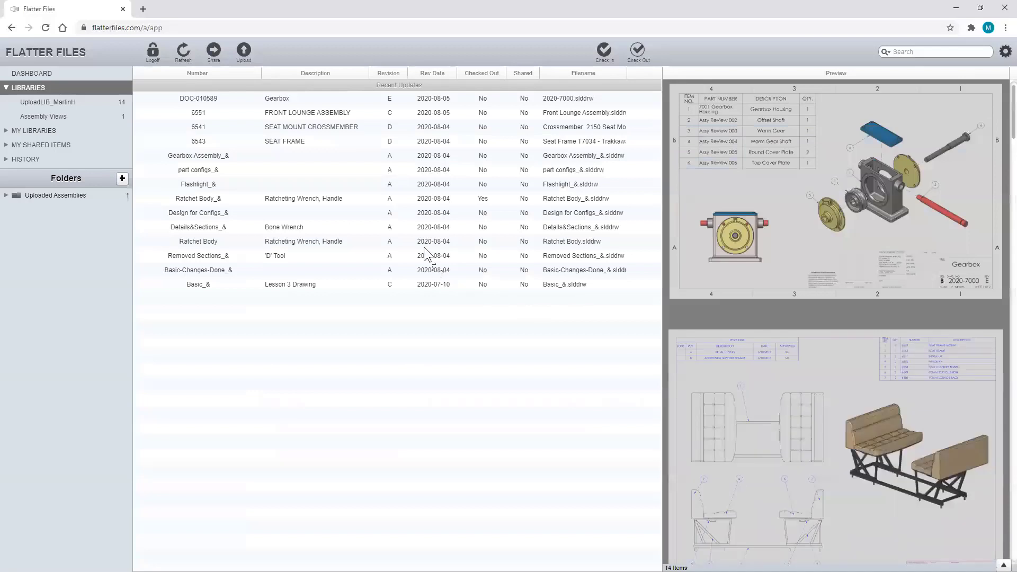
drag(662, 142, 814, 142)
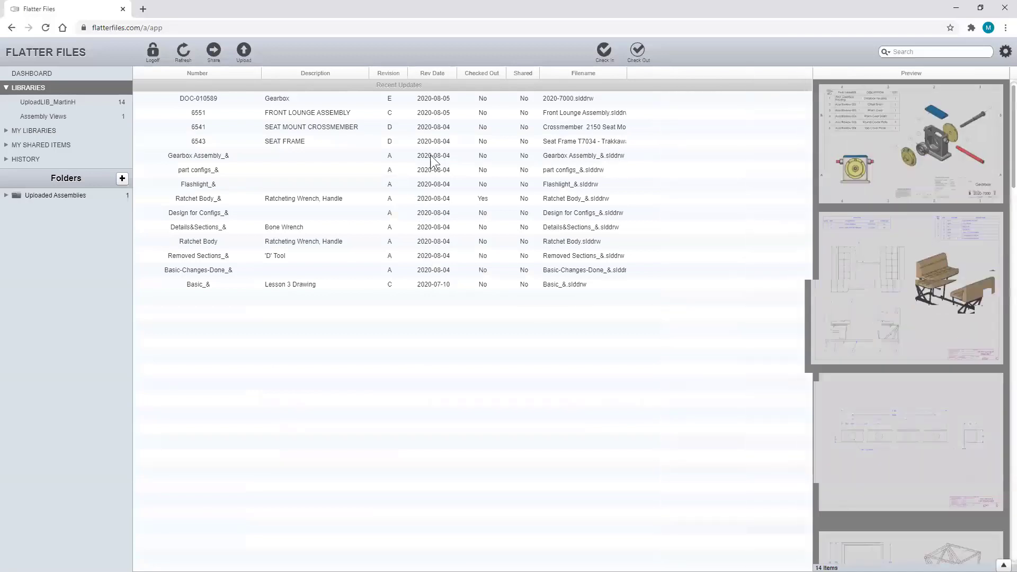
click(230, 99)
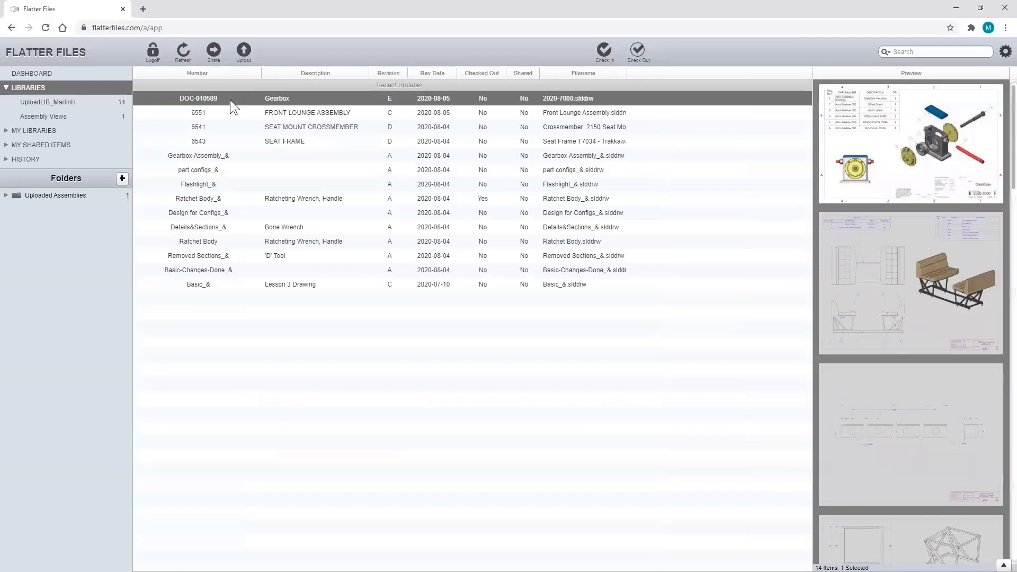
right_click(230, 100)
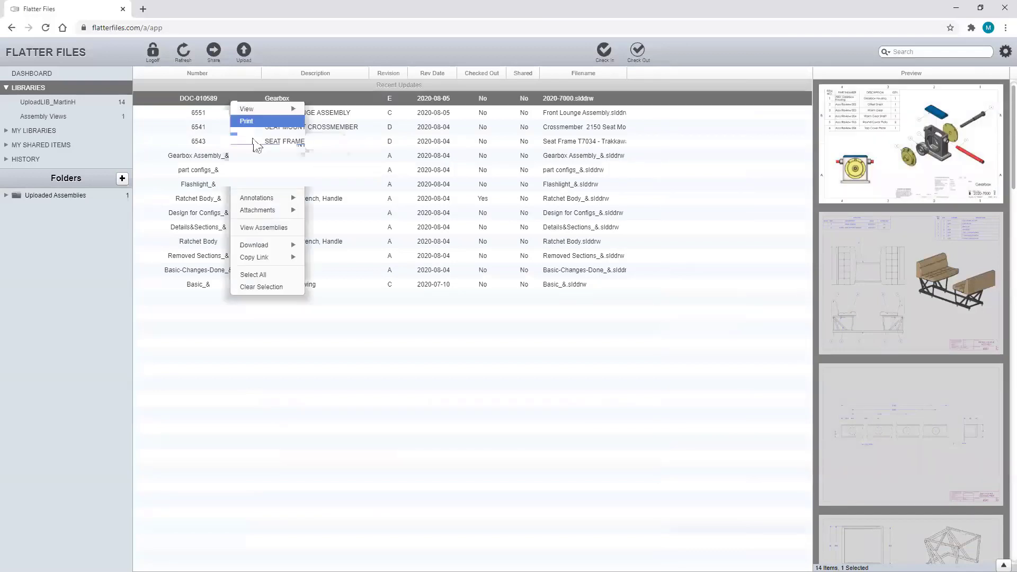
- Create a new share of the Gearbox item and enter the recipient's e-mail address
mouse_move(289, 139)
click(324, 142)
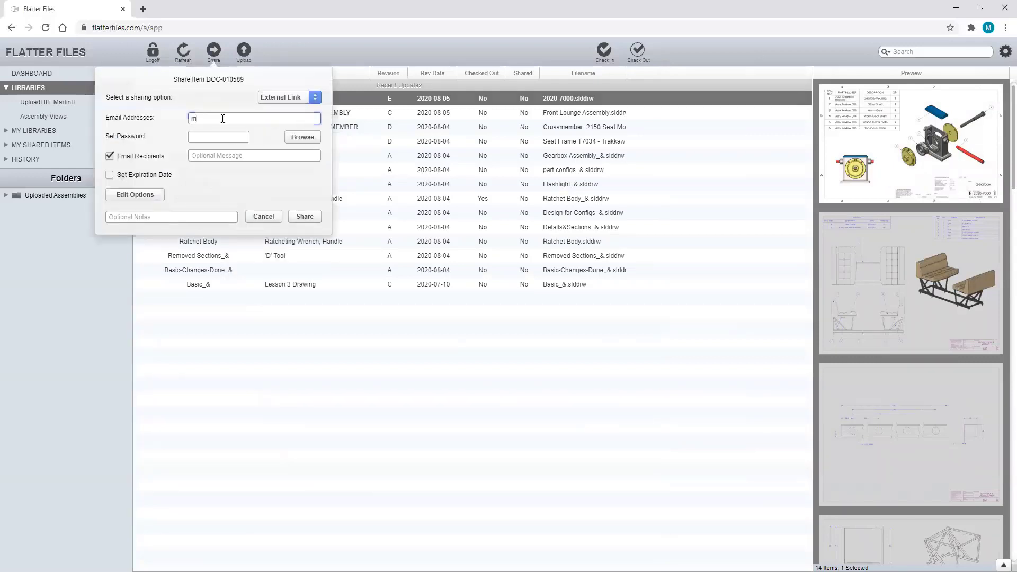
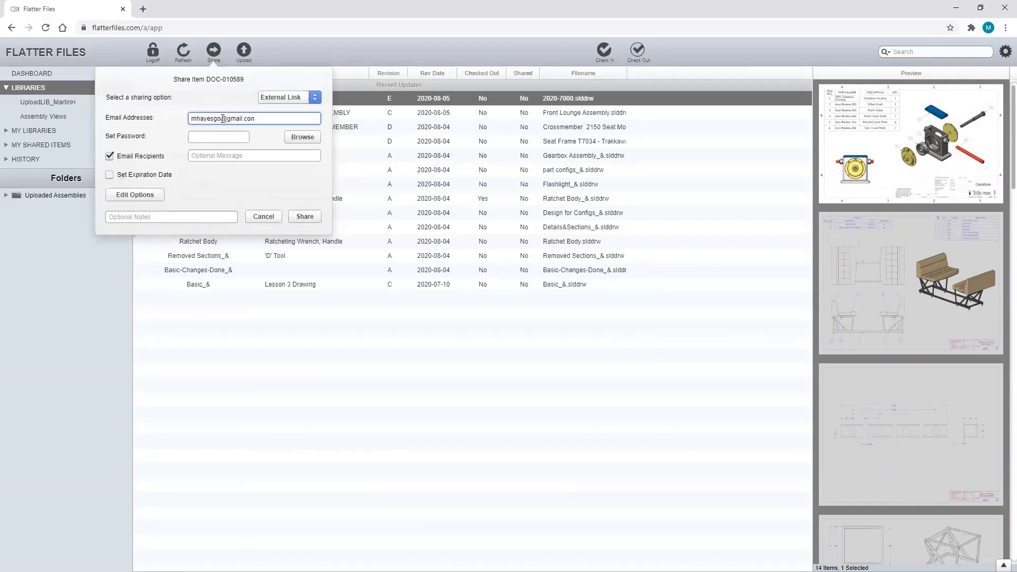
click(208, 136)
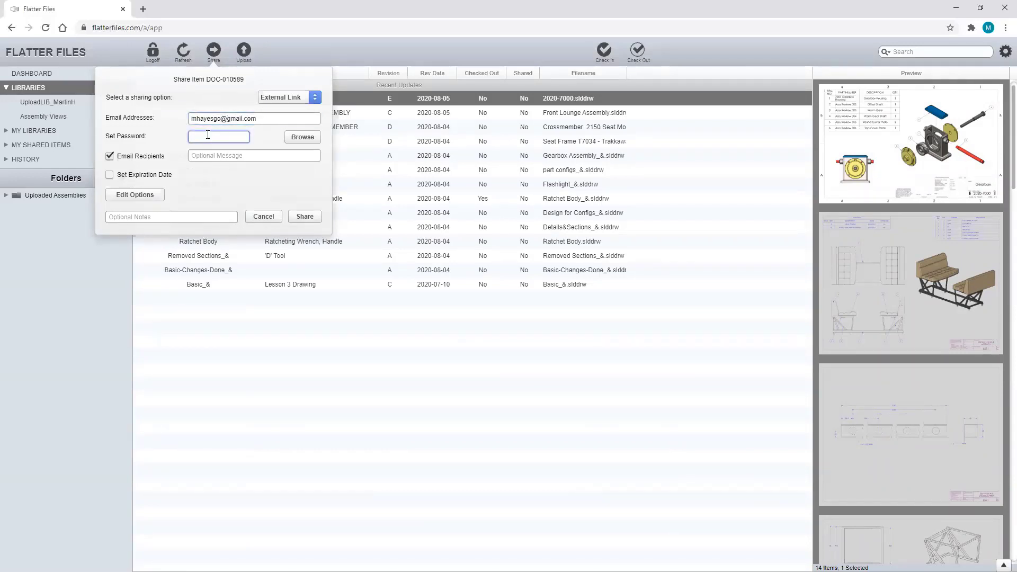
- Keep recipient e-mails on, set an 8/6/2020 expiration, and disable item-change notification e-mails
click(110, 156)
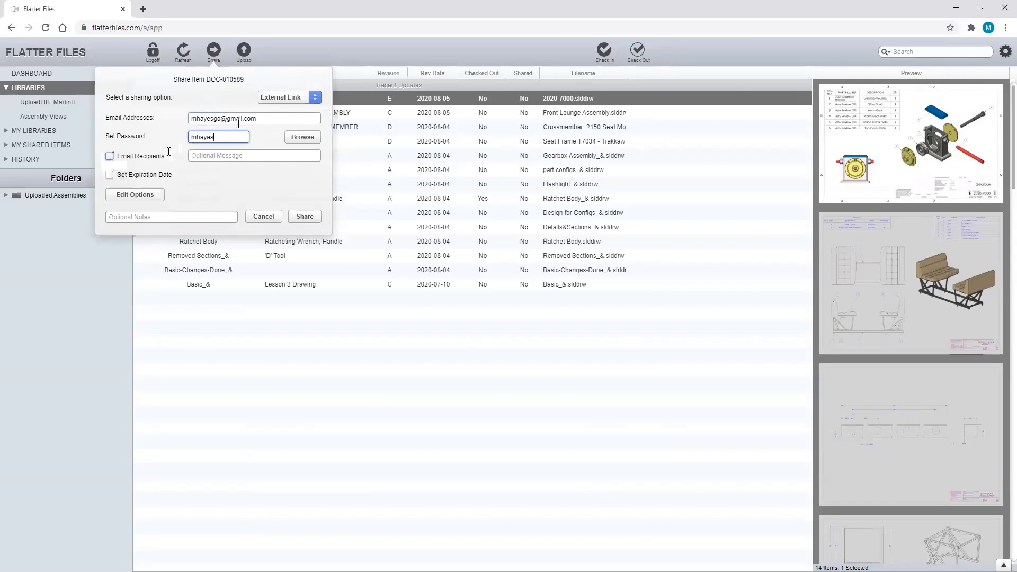
click(165, 155)
click(155, 175)
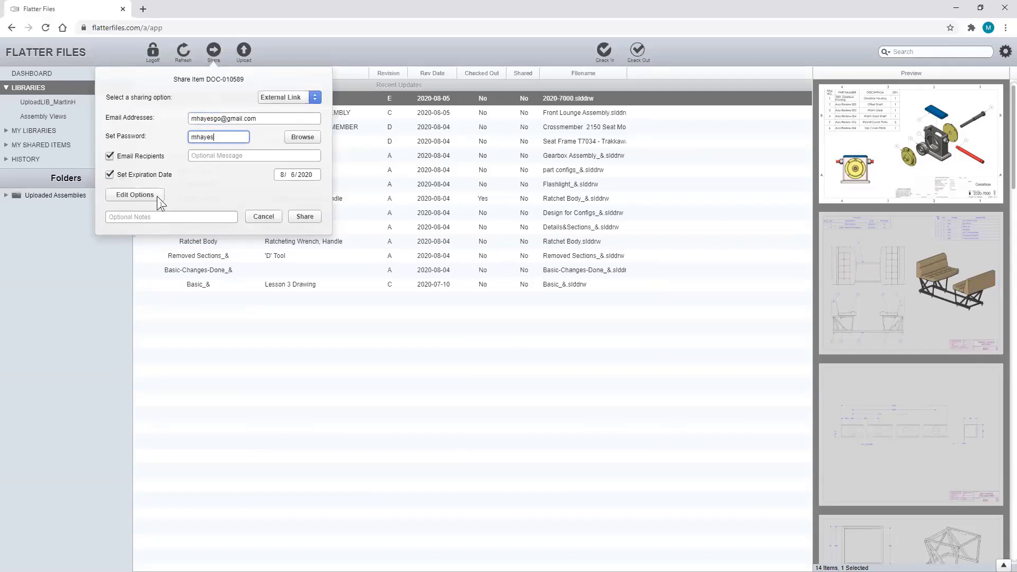
click(159, 197)
click(187, 205)
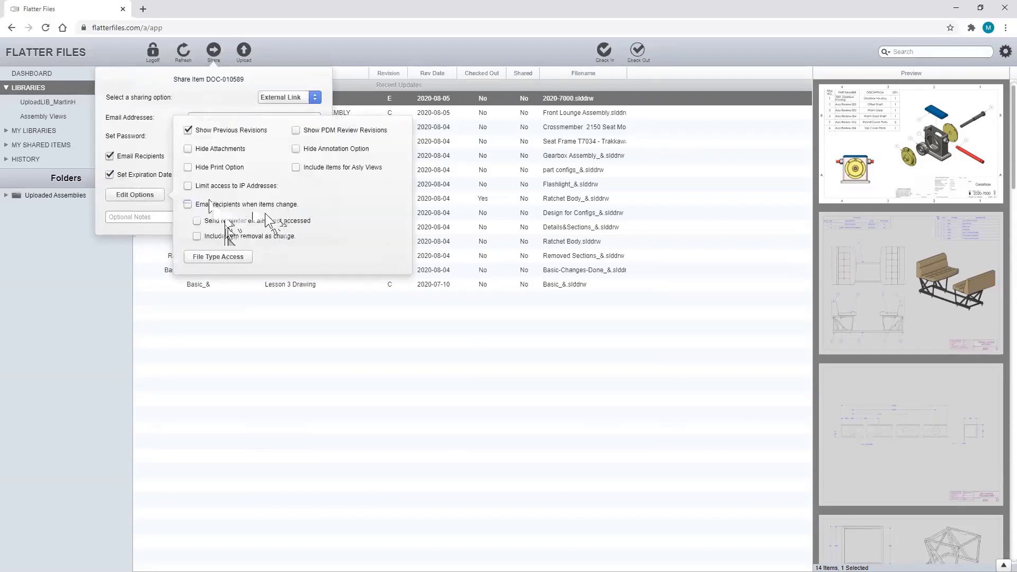
- Add Include 3D View to the share's file type access alongside PDF Download
click(230, 257)
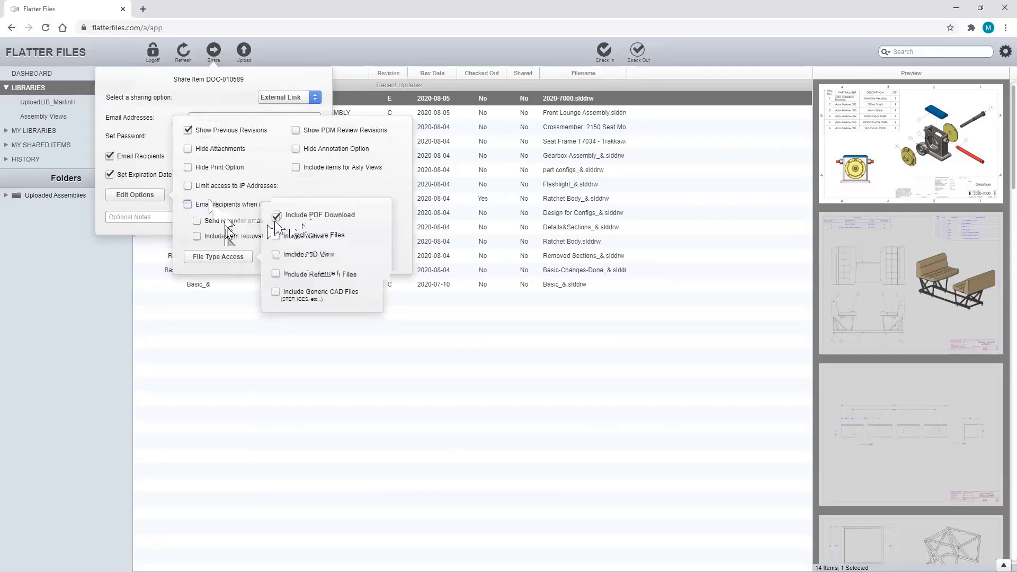
click(314, 254)
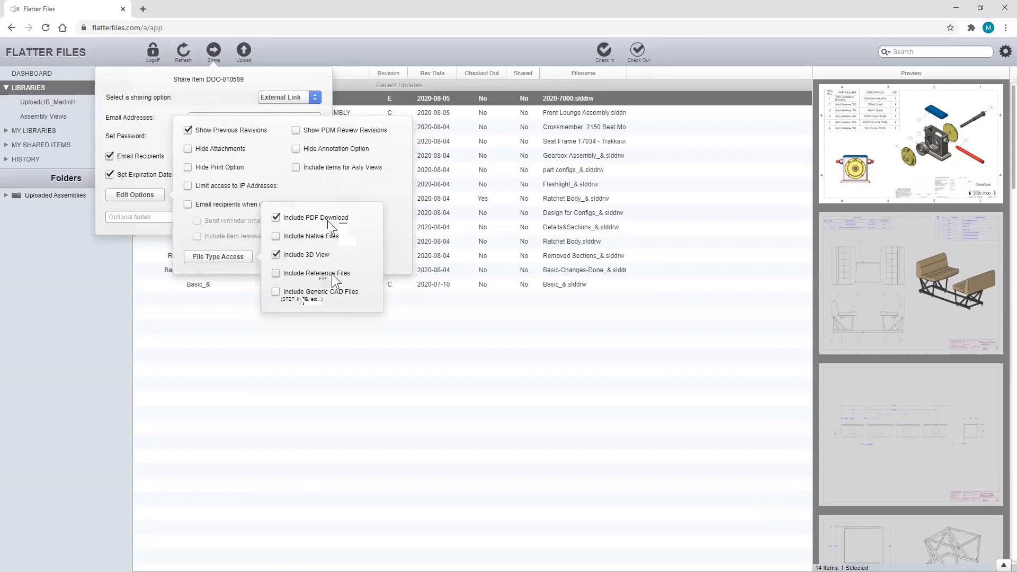
click(218, 257)
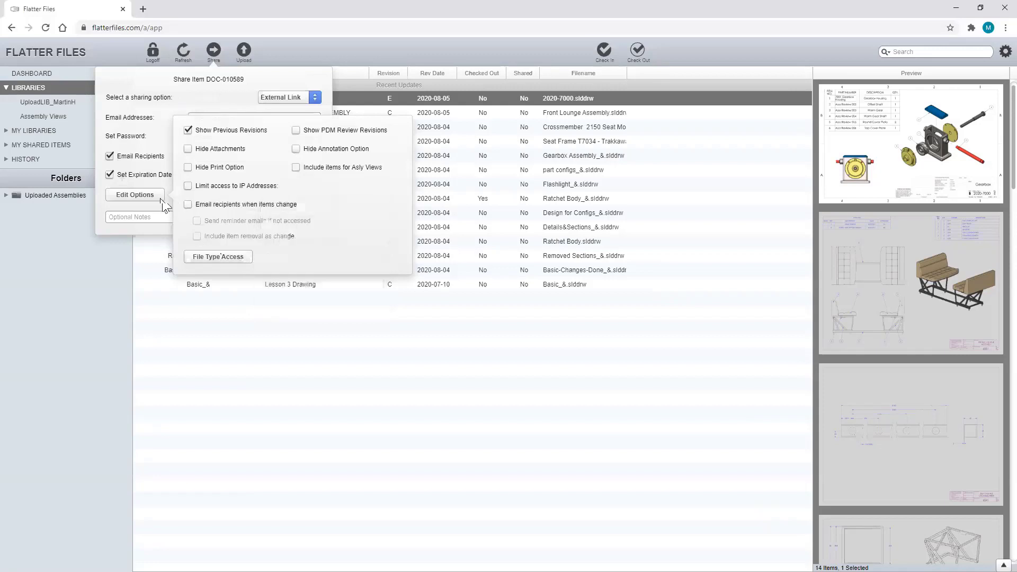
click(245, 78)
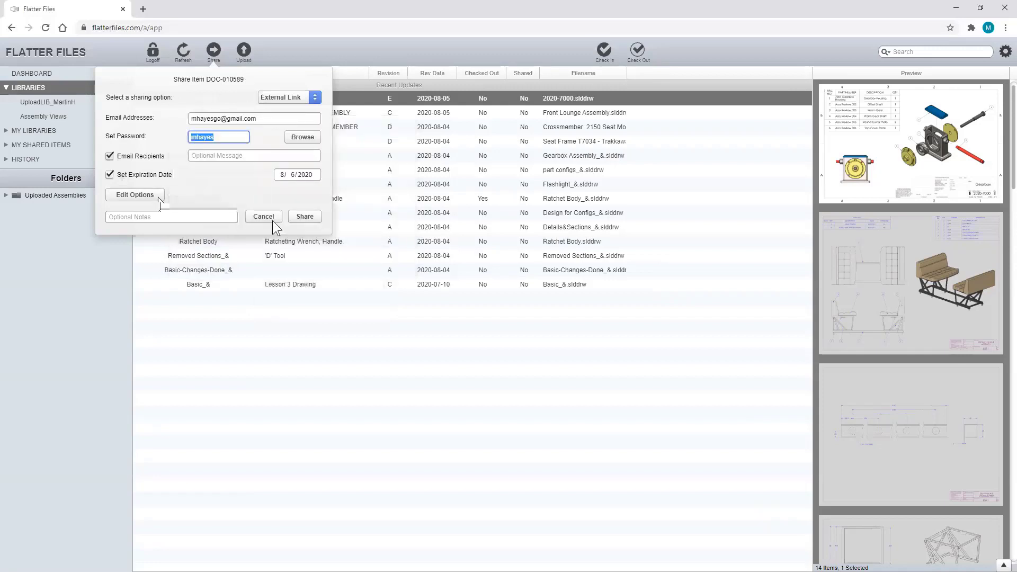
- Create the Gearbox share, copy the link from the e-mail, and send it to the recipient
click(309, 218)
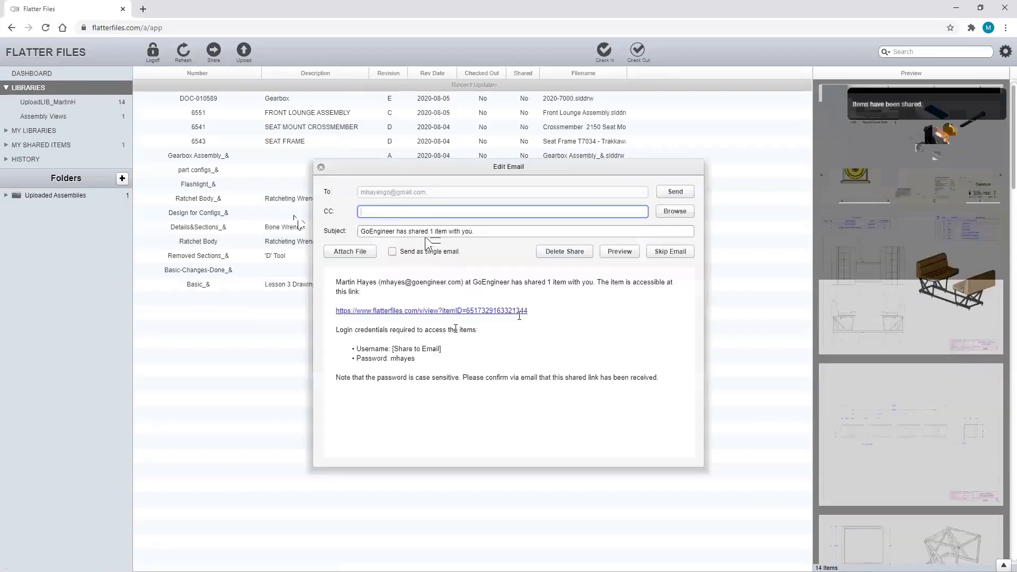
drag(520, 314, 336, 311)
key(ctrl+c)
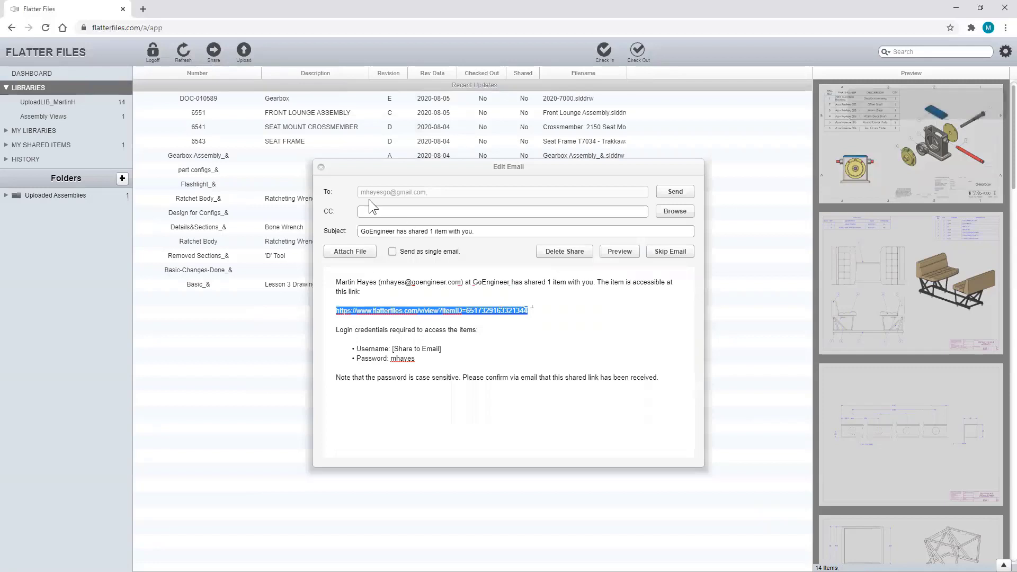
click(675, 192)
- Open the copied share link in a new browser tab
click(142, 9)
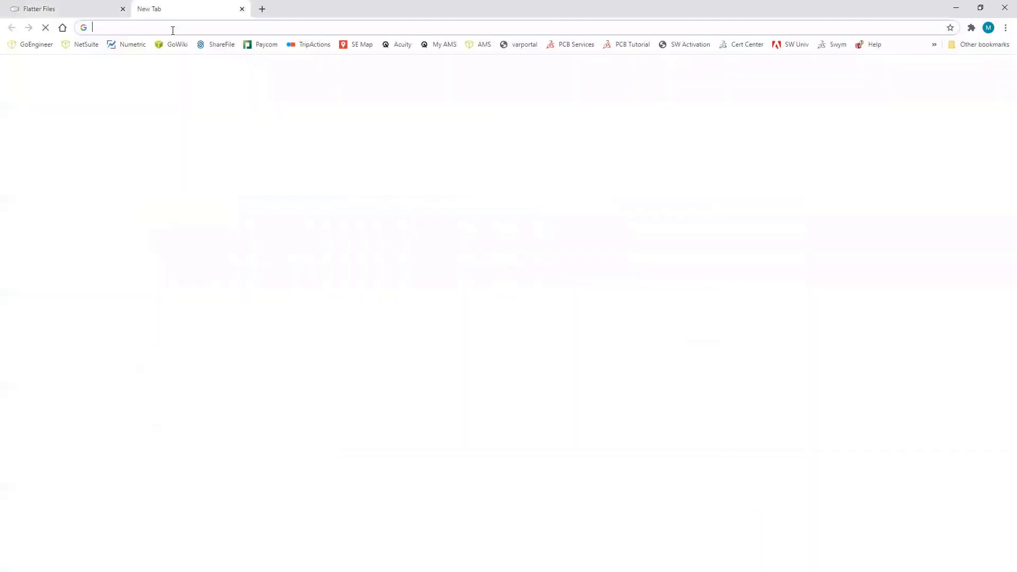
key(ctrl+v)
key(Return)
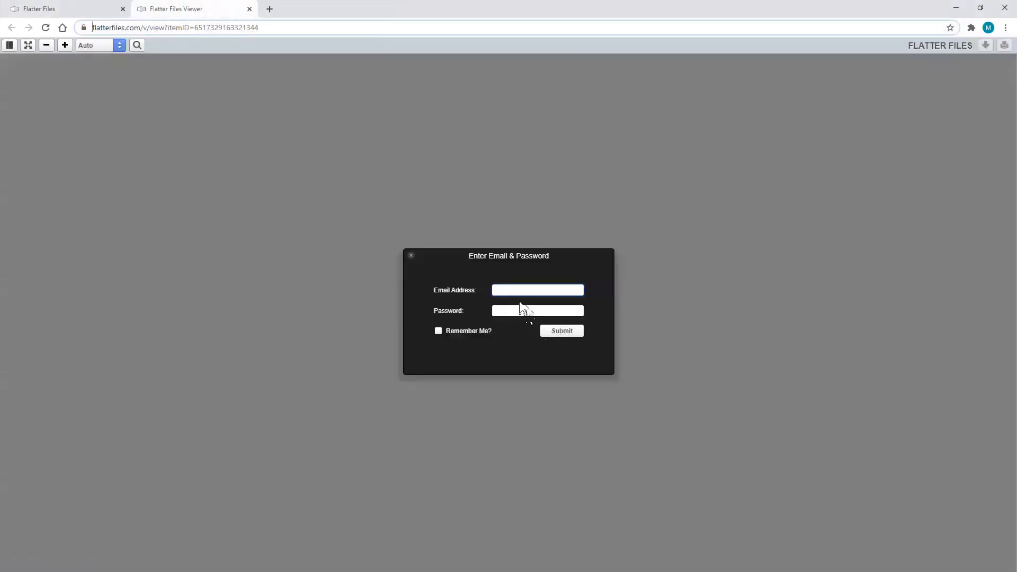
- Sign in with the recipient's e-mail and password and open the Gearbox drawing at Rev E
click(521, 291)
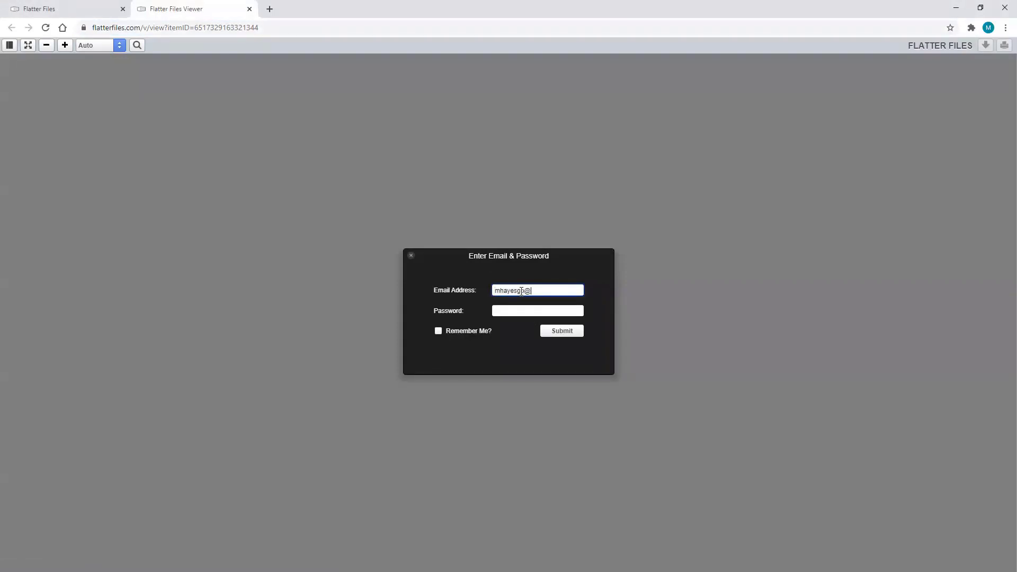
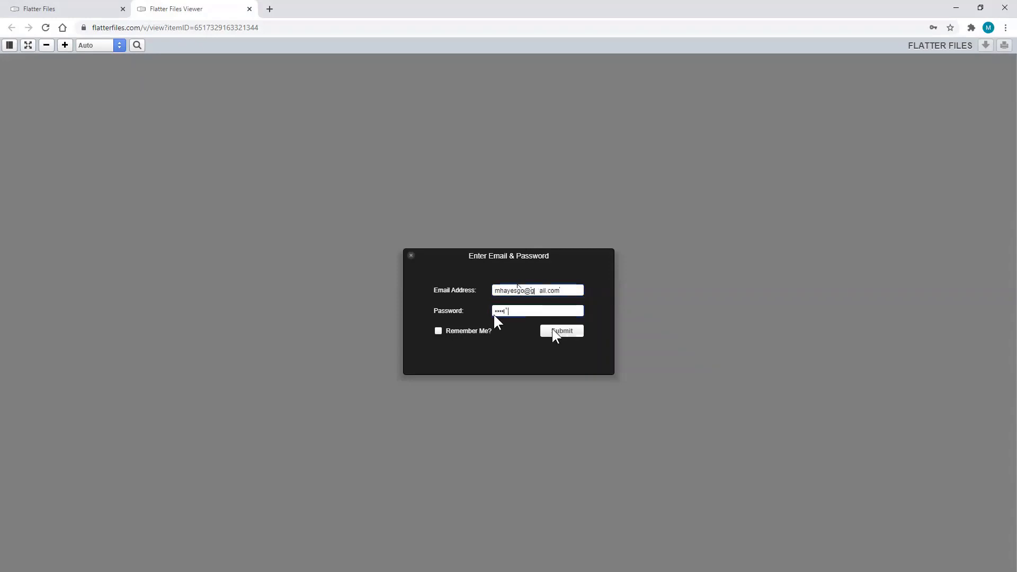
click(557, 331)
click(90, 120)
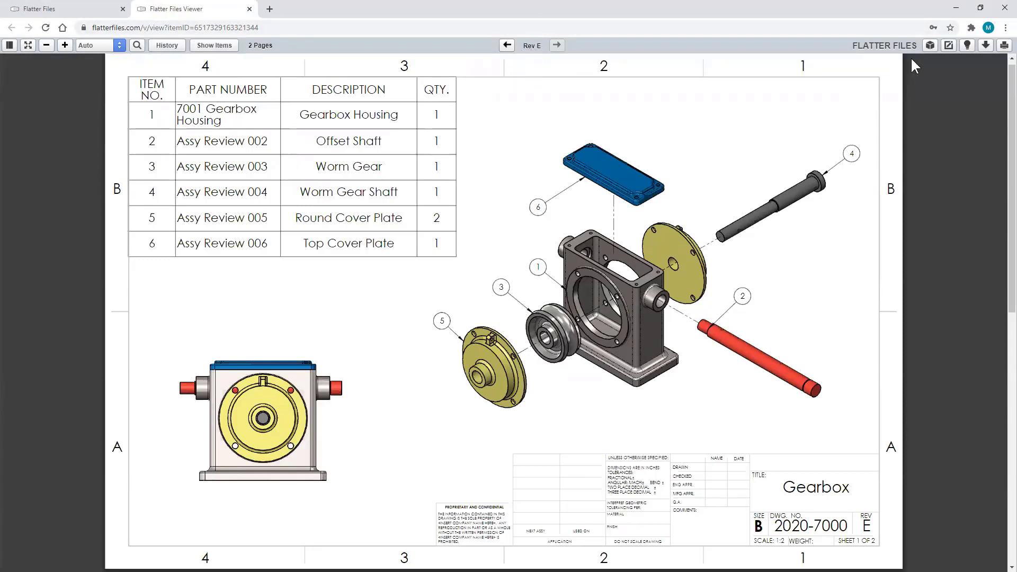
- Create a new Arrow annotation, drawn in red to the Round Cover Plate (balloon 5)
click(948, 44)
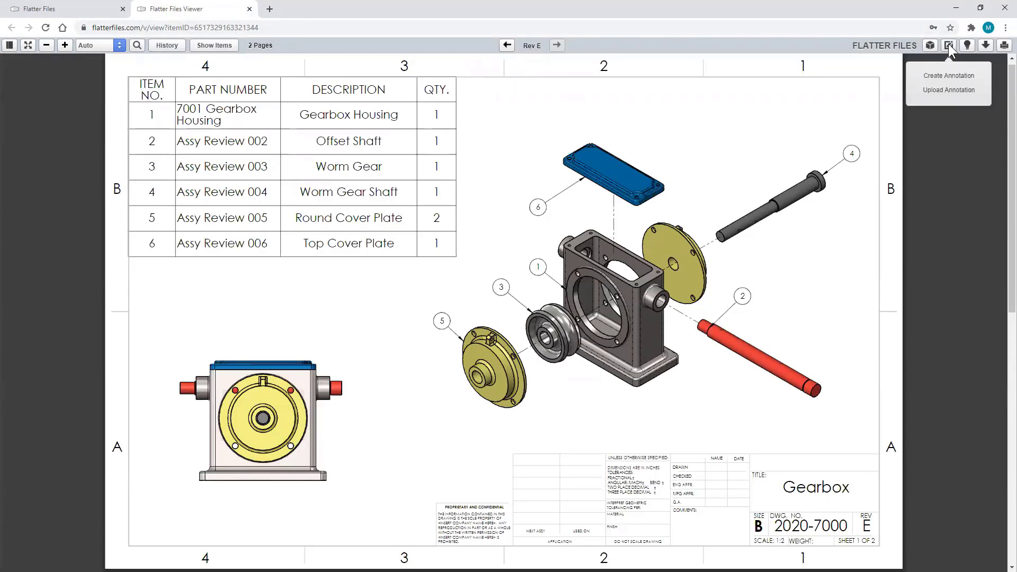
click(949, 76)
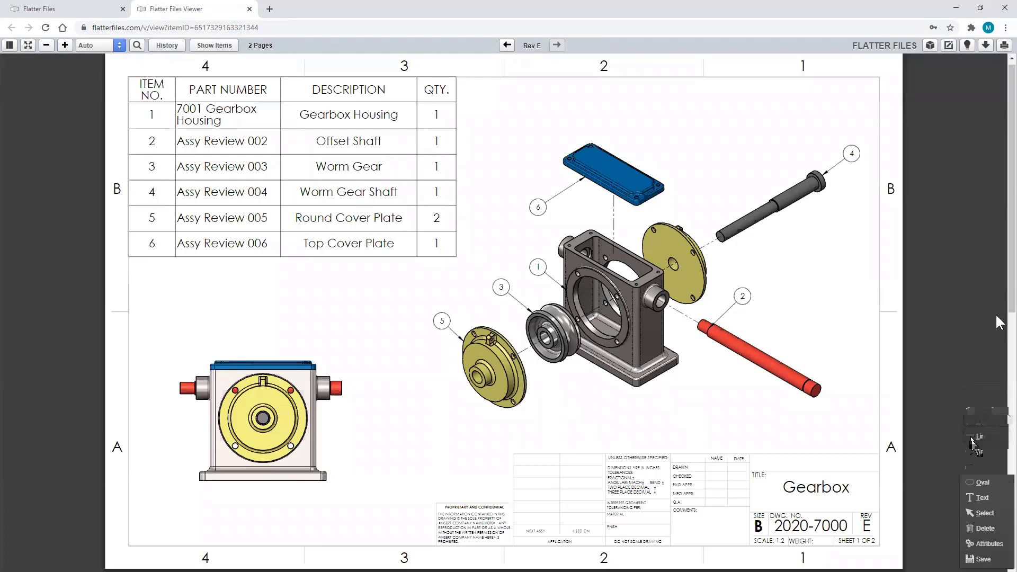
click(976, 452)
drag(561, 437, 502, 346)
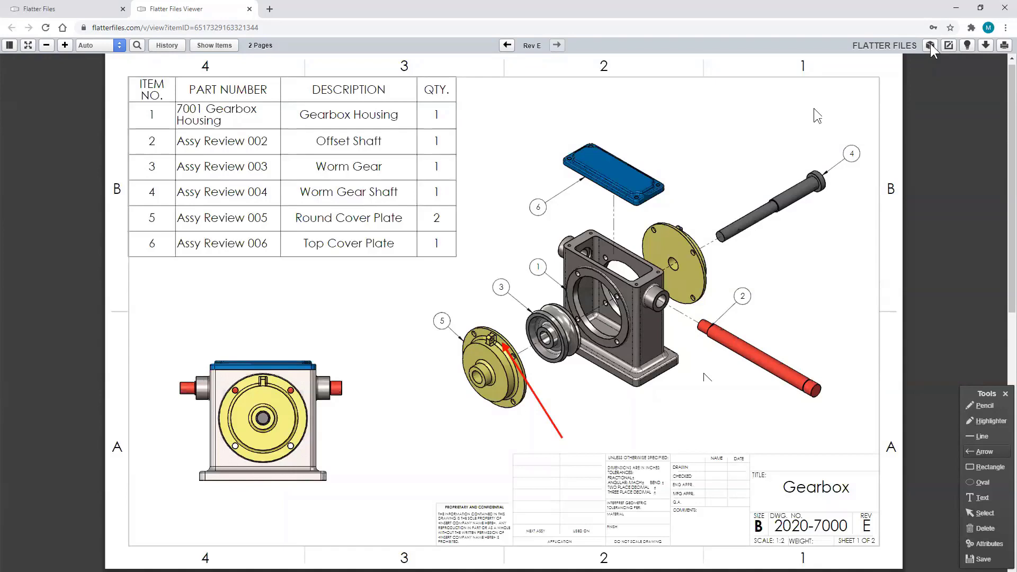
- Check the Download menu, close the viewer tab and minimize the browser to the GoEngineer slide
click(986, 45)
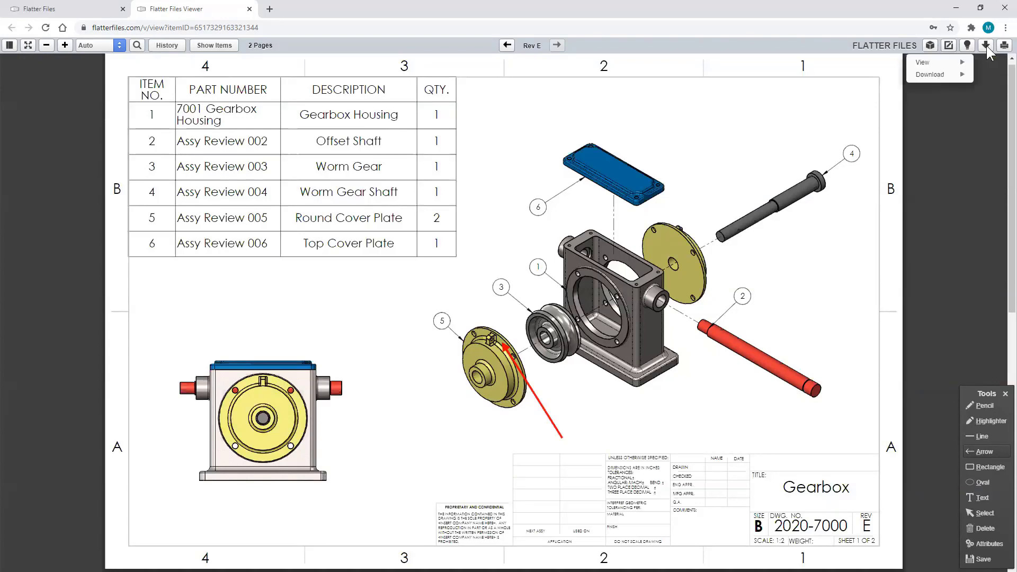
mouse_move(936, 75)
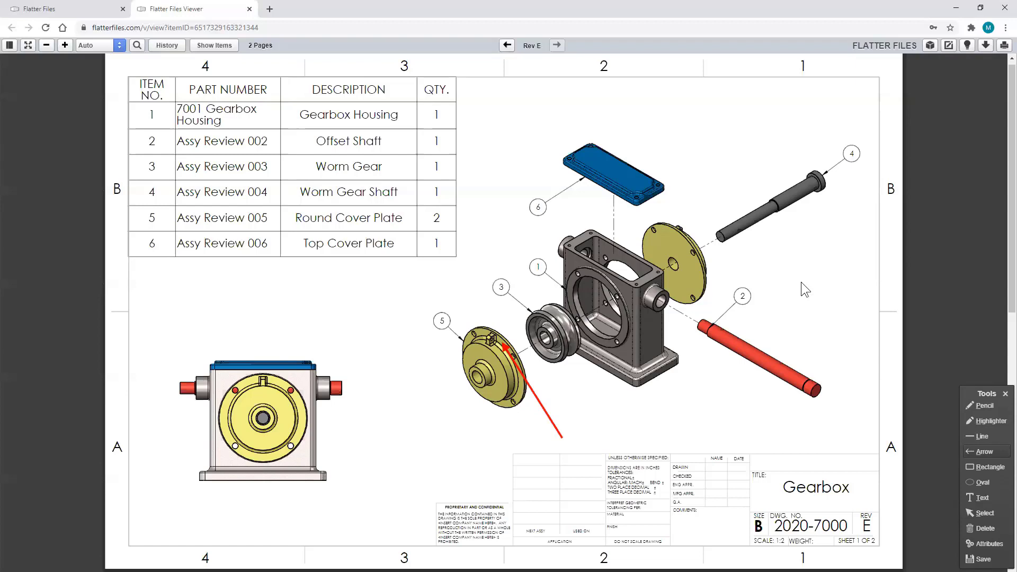
click(249, 9)
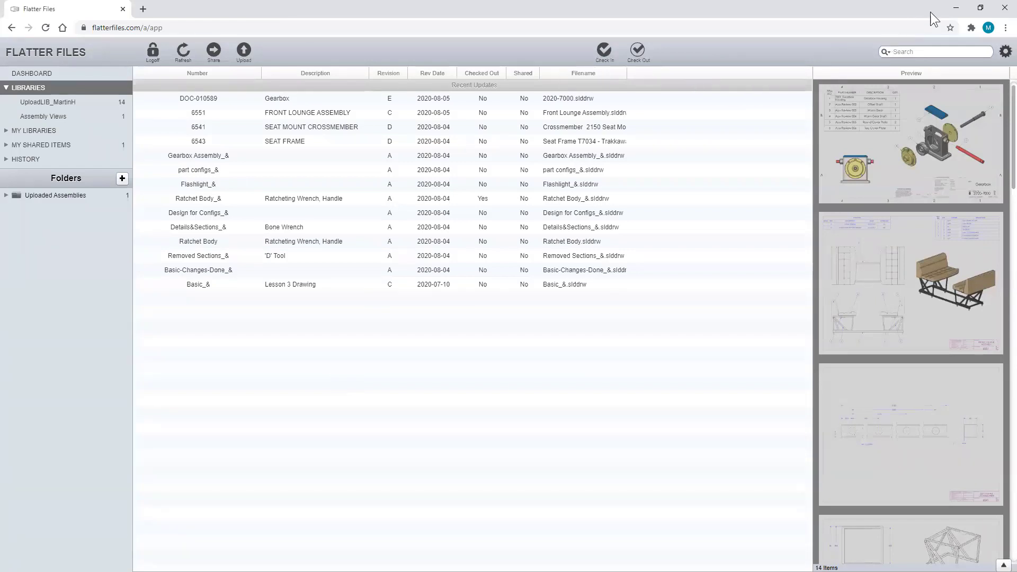
click(957, 10)
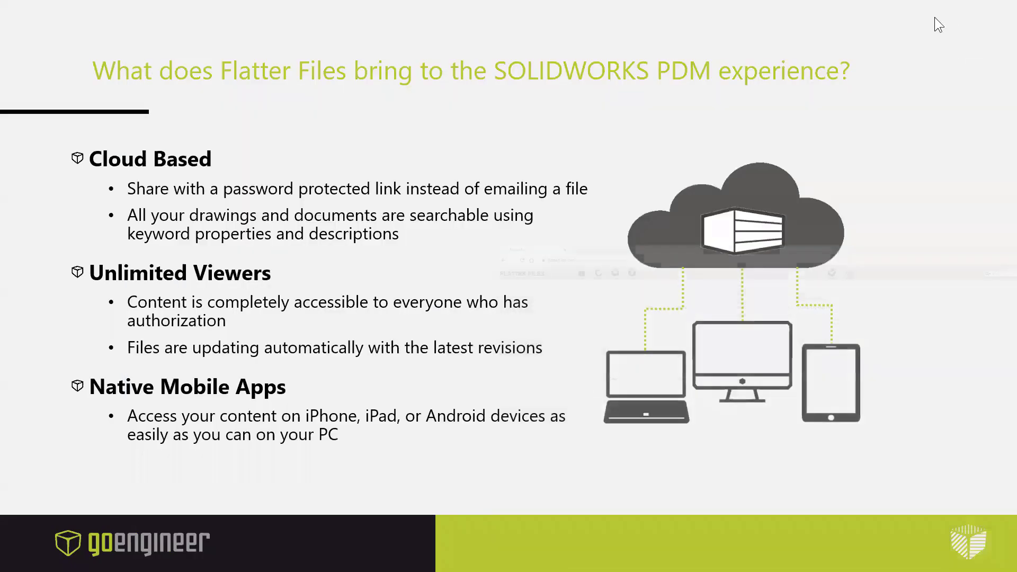